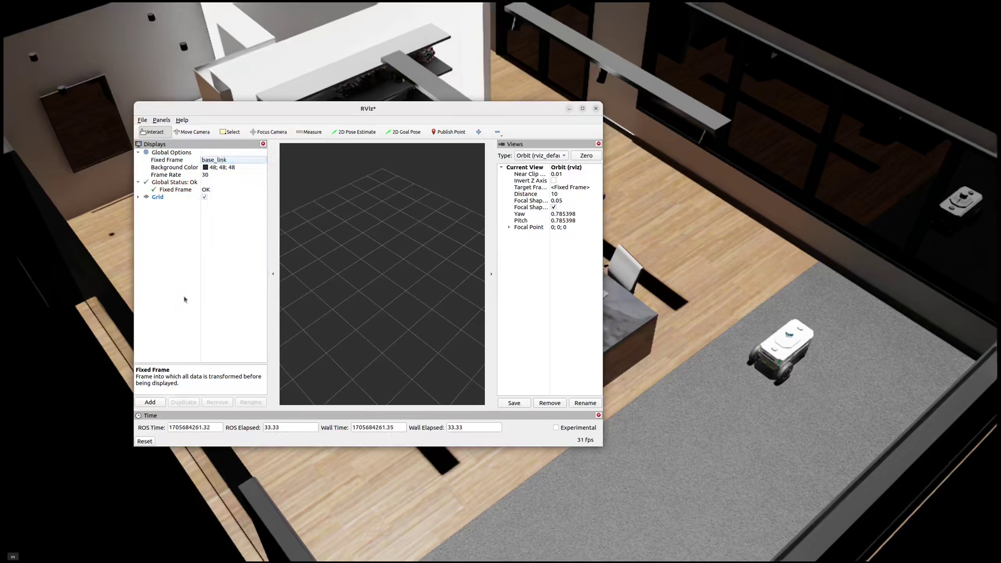
- Add a TF display to the RViz visualization
left_click(152, 403)
scroll(432, 252, "down", 4)
double_click(459, 279)
- Add an Image display for the /front_stereo_camera/left_rgb/image_raw topic and enlarge its image view
left_click(162, 404)
left_click(487, 165)
double_click(469, 223)
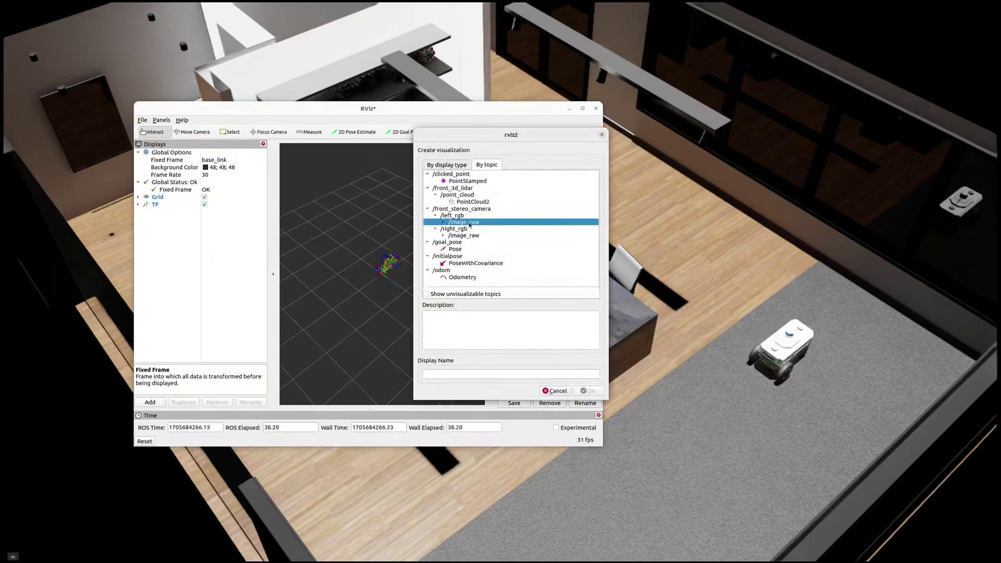
double_click(471, 236)
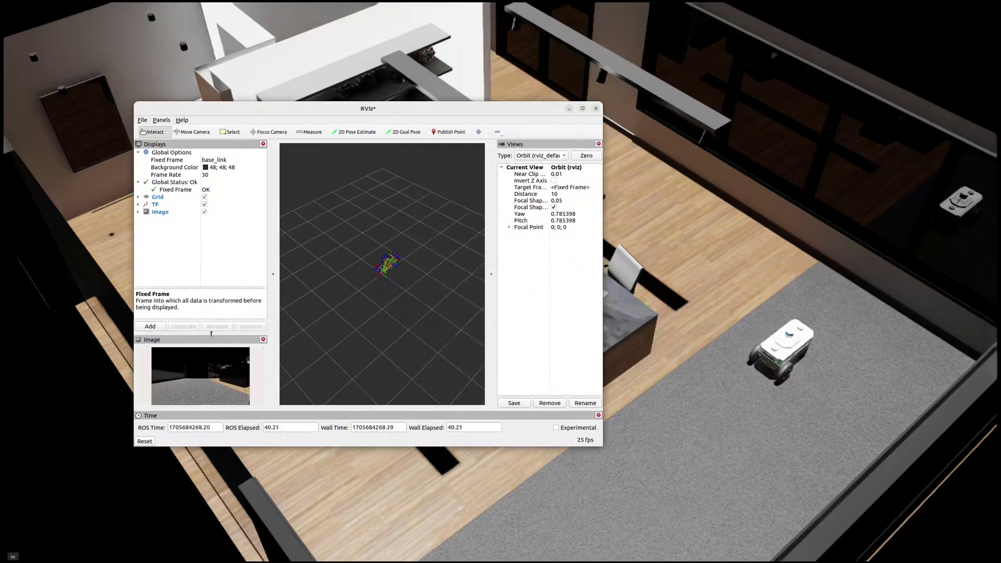
left_click_drag(211, 334, 211, 267)
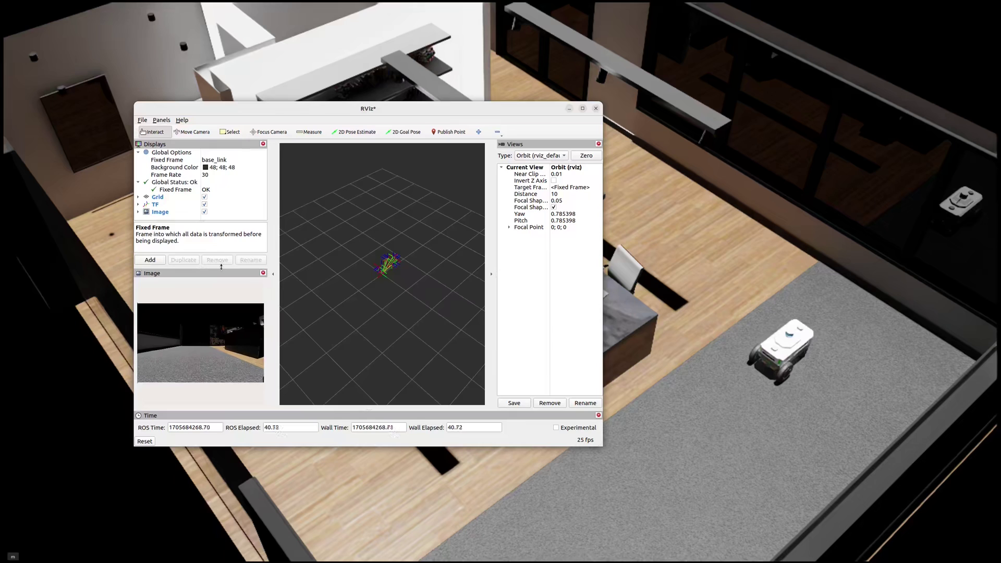
- Add a PointCloud2 display for the /front_3d_lidar/point_cloud topic
left_click(149, 260)
left_click(485, 165)
double_click(470, 203)
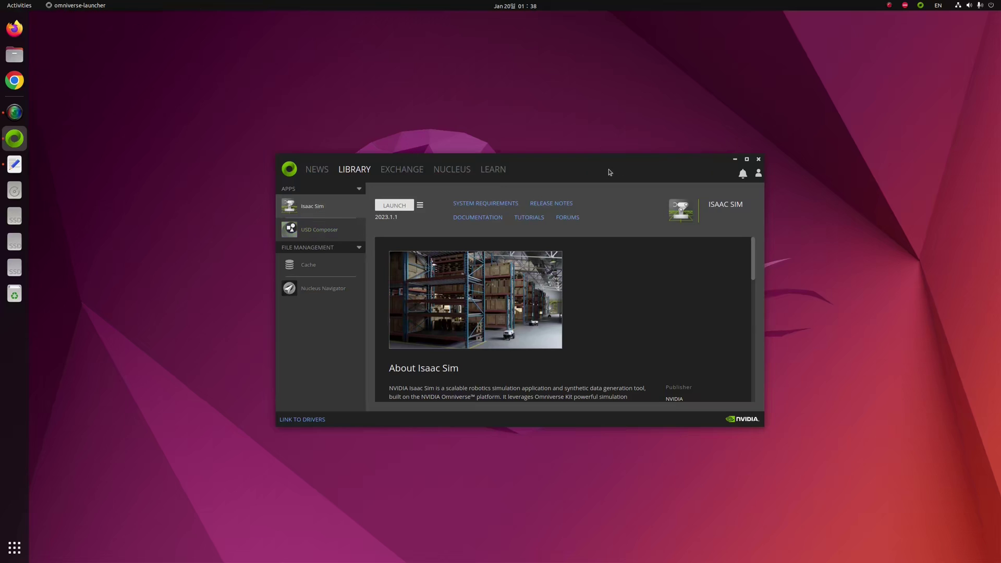
- Look through the Omniverse Launcher library pages for USD Composer, Cache, Nucleus Navigator and Isaac Sim
left_click_drag(608, 171, 606, 172)
left_click(332, 233)
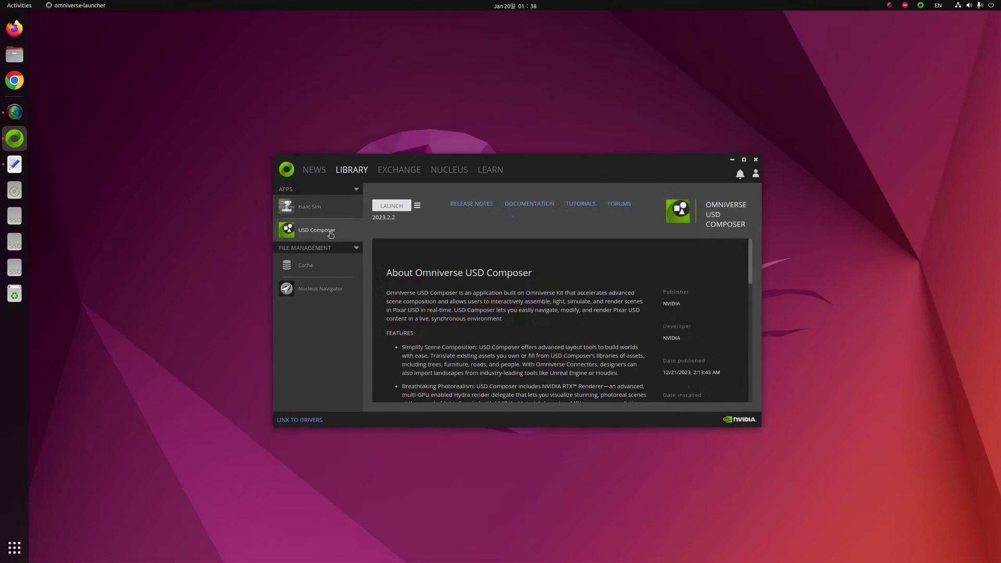
left_click(311, 267)
left_click(321, 296)
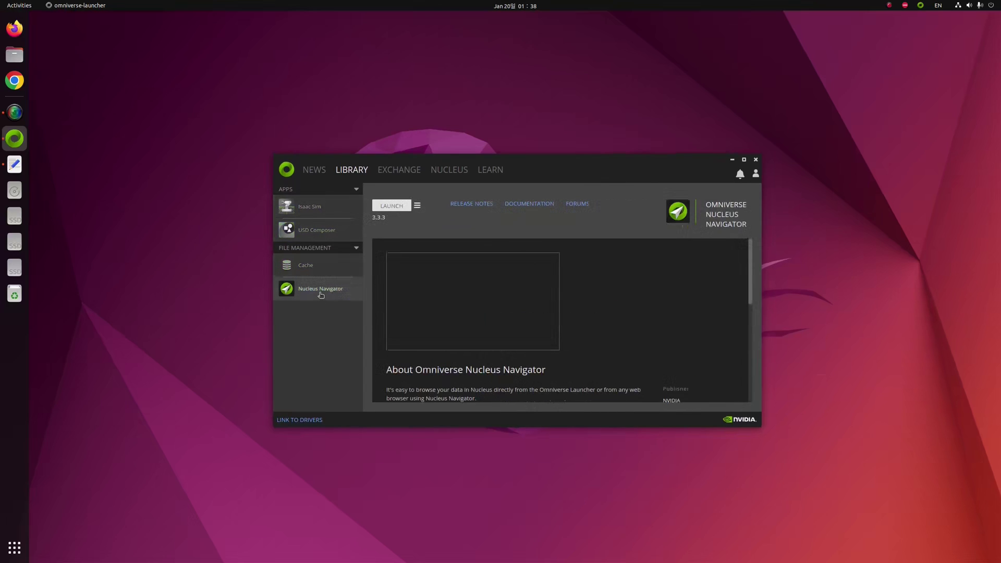
left_click(323, 209)
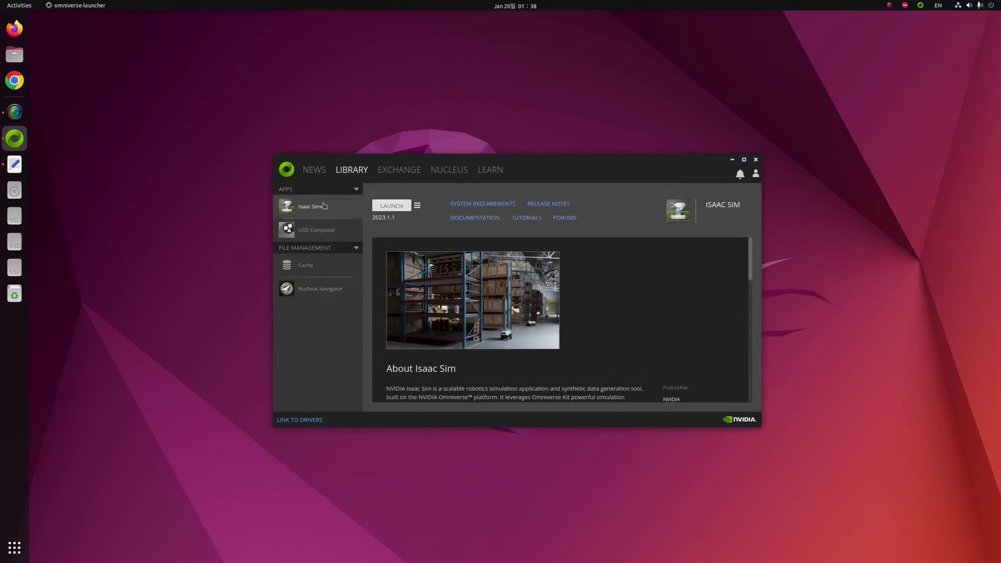
left_click_drag(574, 166, 598, 181)
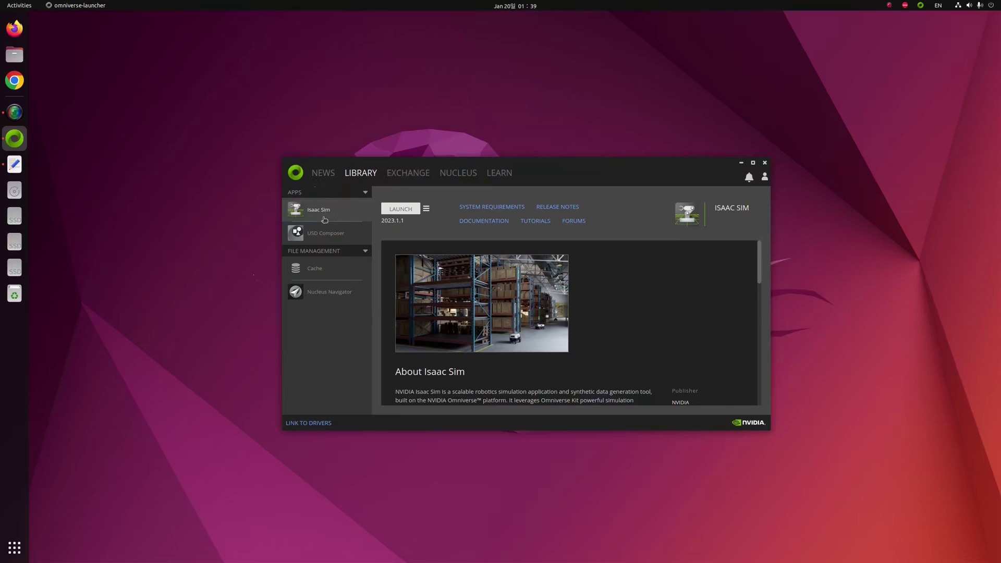
- Open the Omniverse Cache settings in the browser and examine the running status of the services on the Apps page
left_click(307, 270)
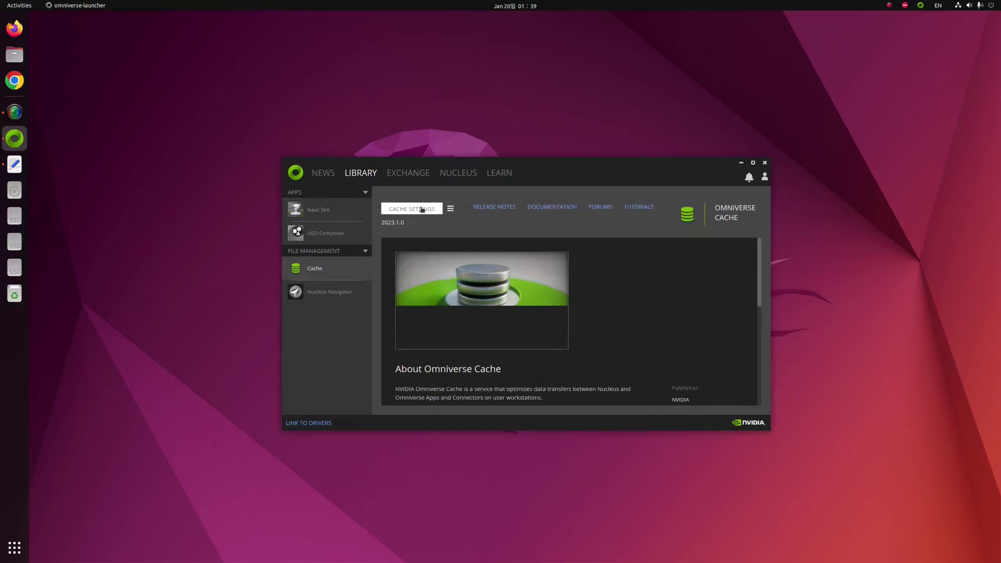
left_click(418, 210)
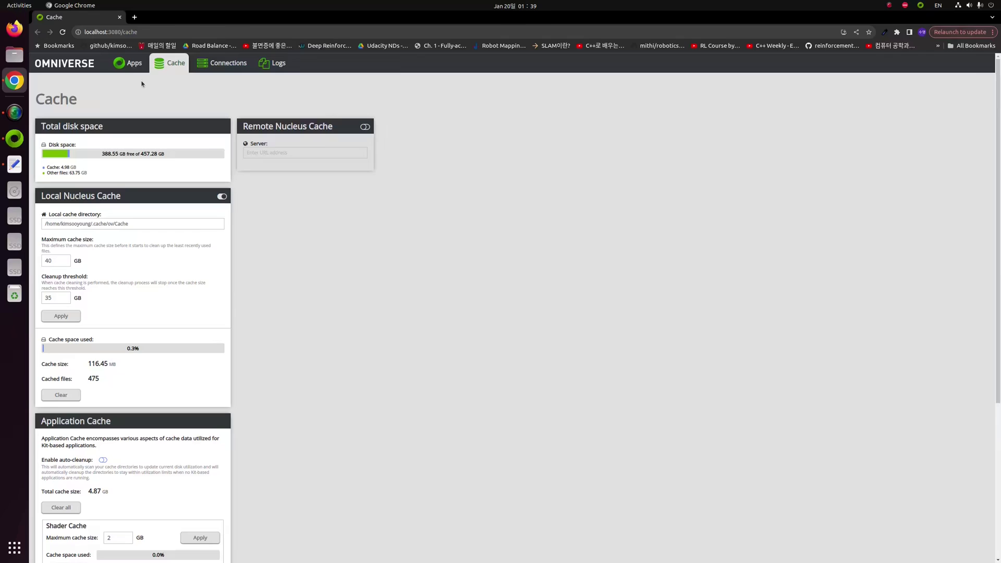
left_click(121, 60)
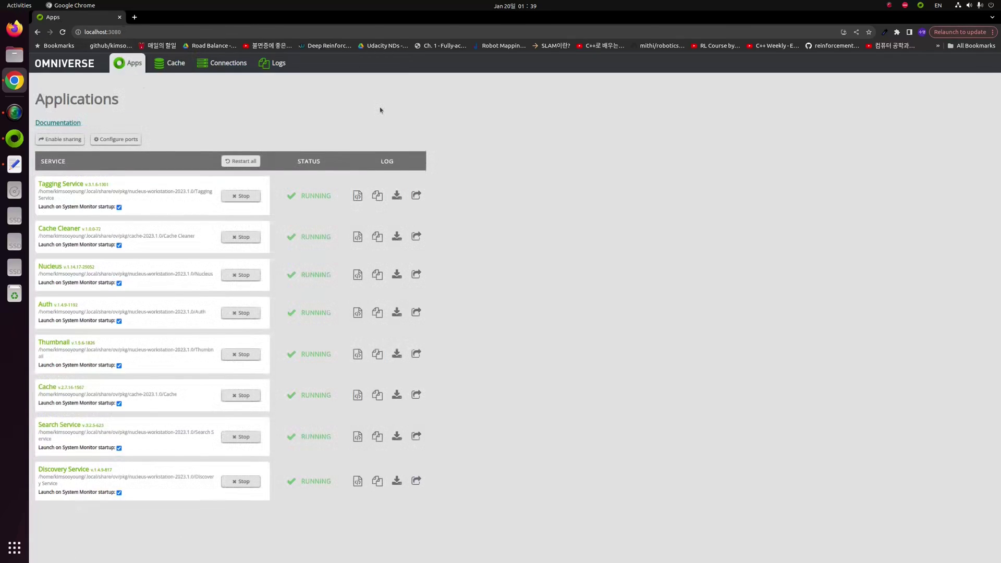
double_click(305, 197)
double_click(313, 161)
double_click(314, 198)
left_click(637, 348)
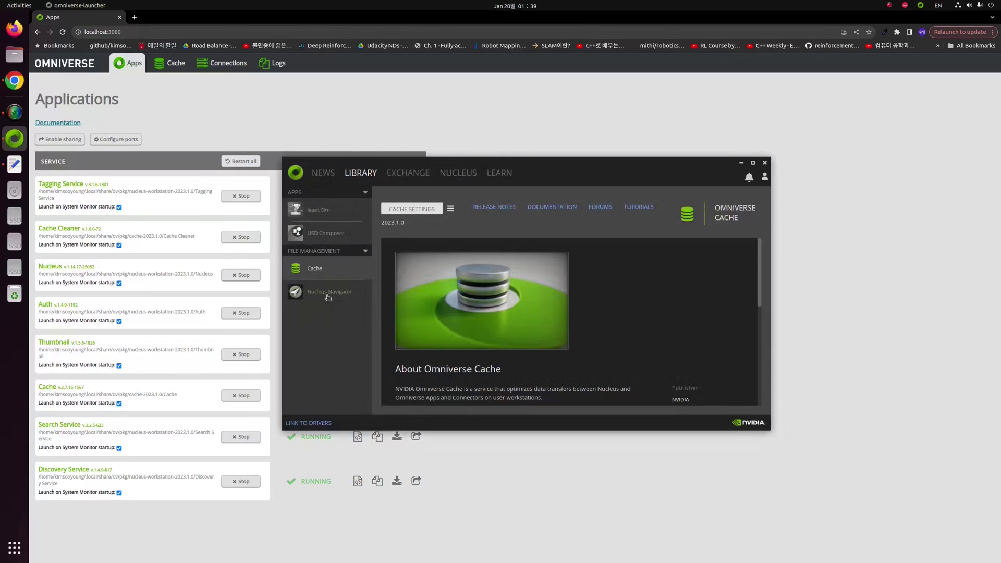
- Launch Nucleus Navigator from the Omniverse Launcher library and reposition its window
left_click(329, 293)
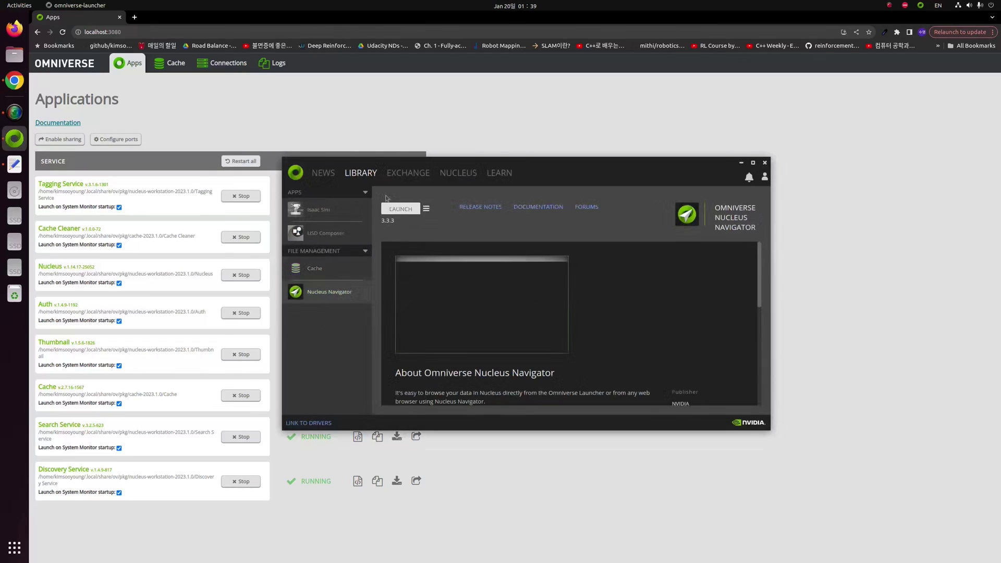
left_click(400, 208)
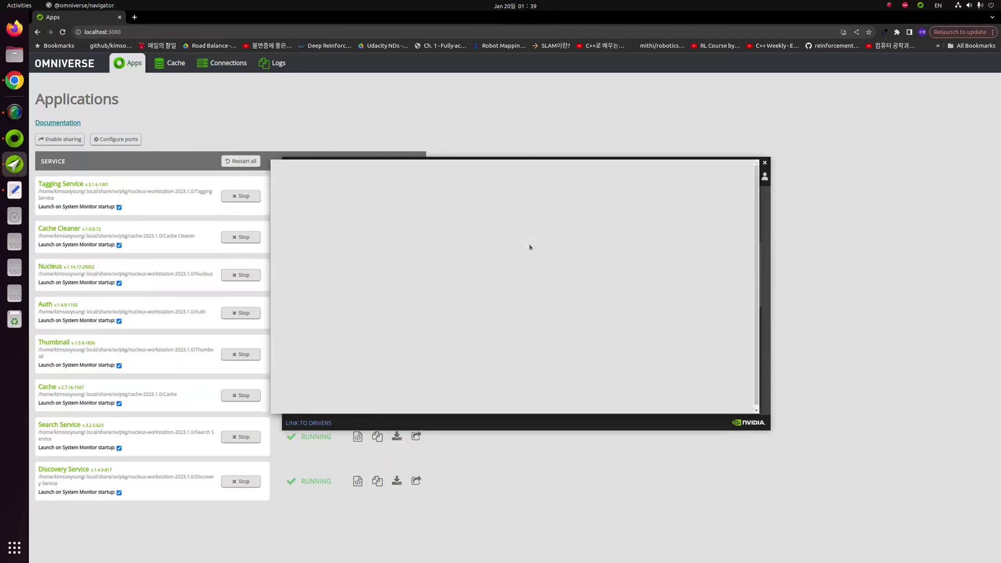
left_click_drag(494, 164, 529, 149)
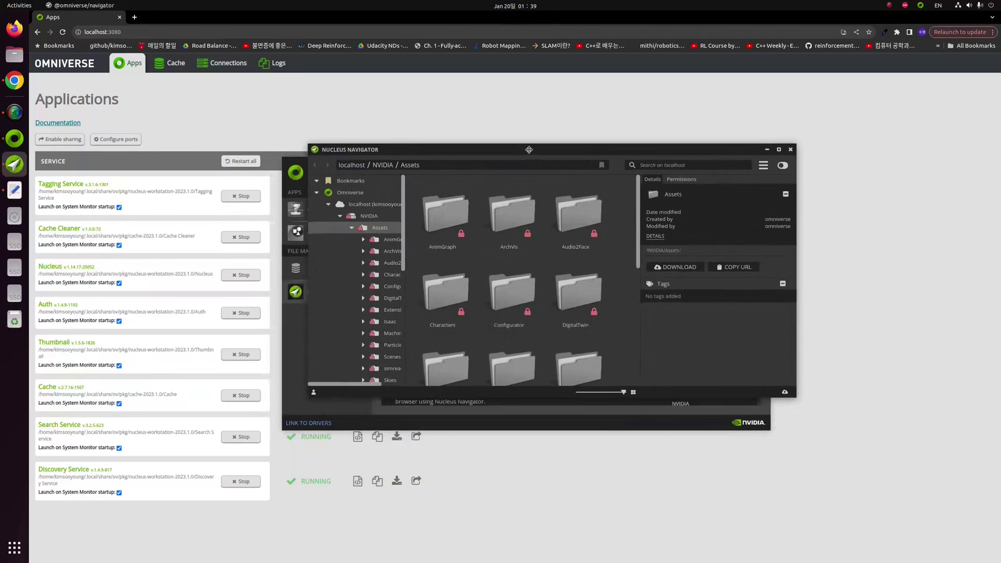
- Browse the NVIDIA assets to ArchVis/Commercial/Storage, then close Nucleus Navigator
double_click(503, 218)
double_click(446, 215)
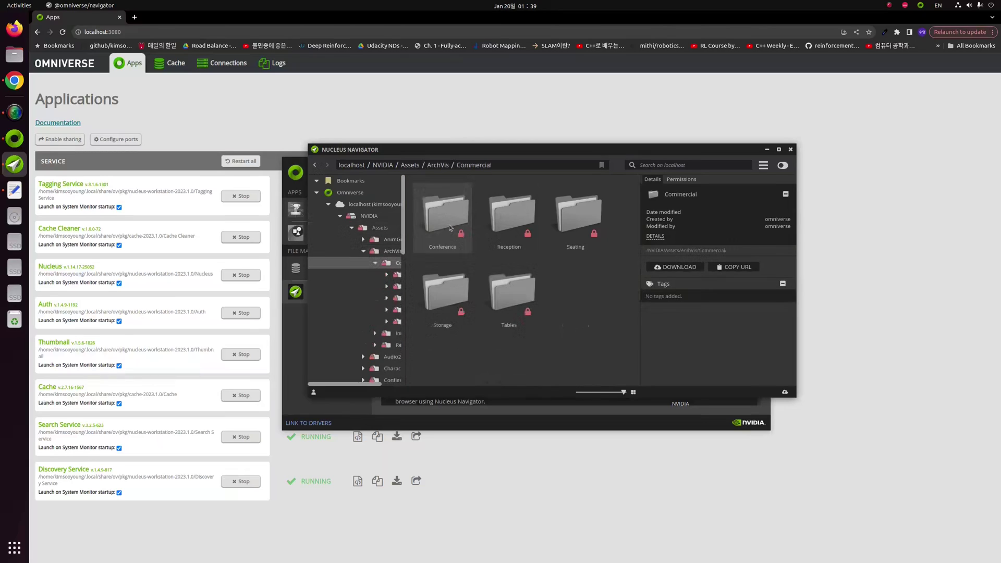
double_click(469, 294)
left_click_drag(638, 151, 711, 209)
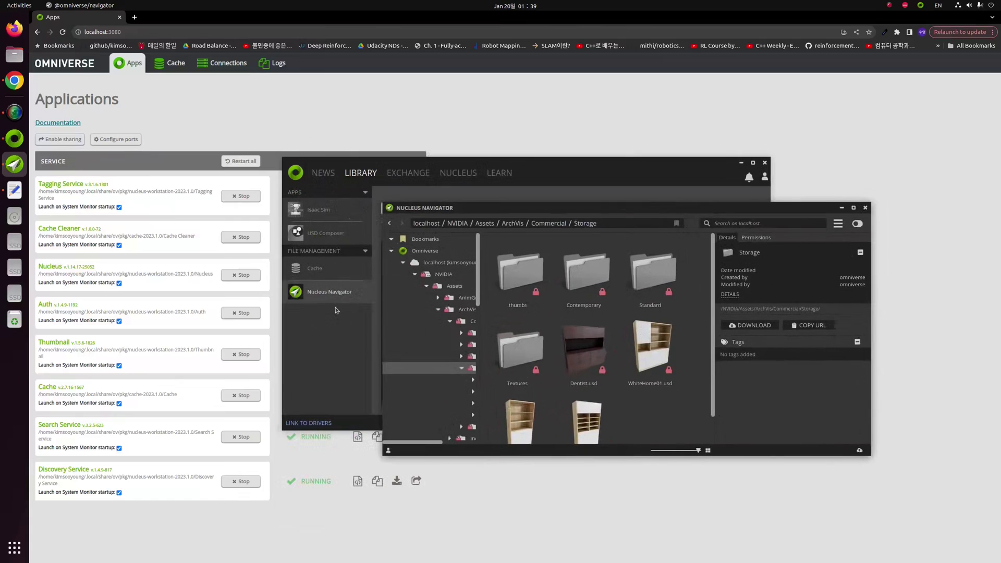
left_click(865, 207)
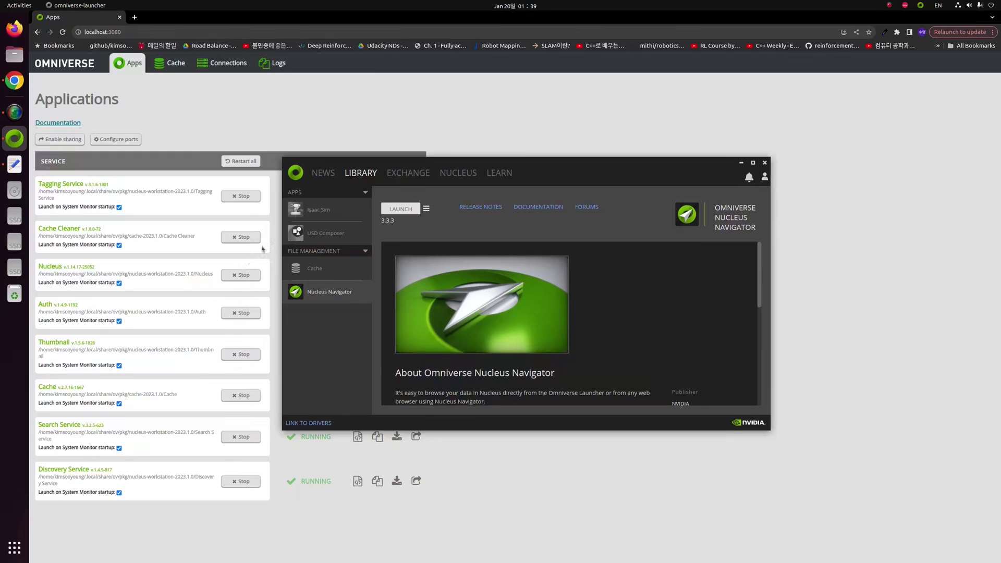
- Launch USD Composer 2023.2.2 from the Omniverse Launcher and minimize its window while it loads
left_click(318, 234)
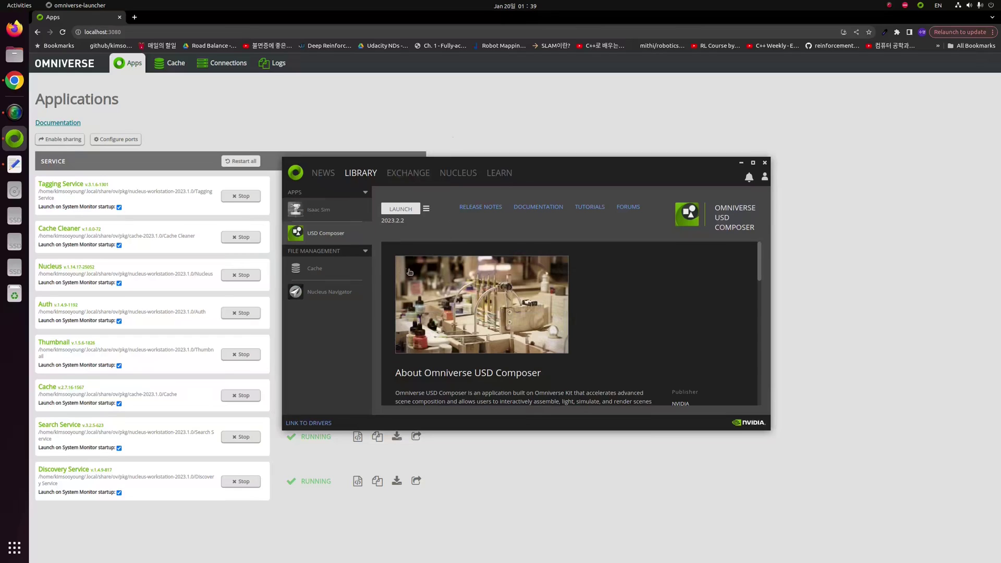
left_click(393, 210)
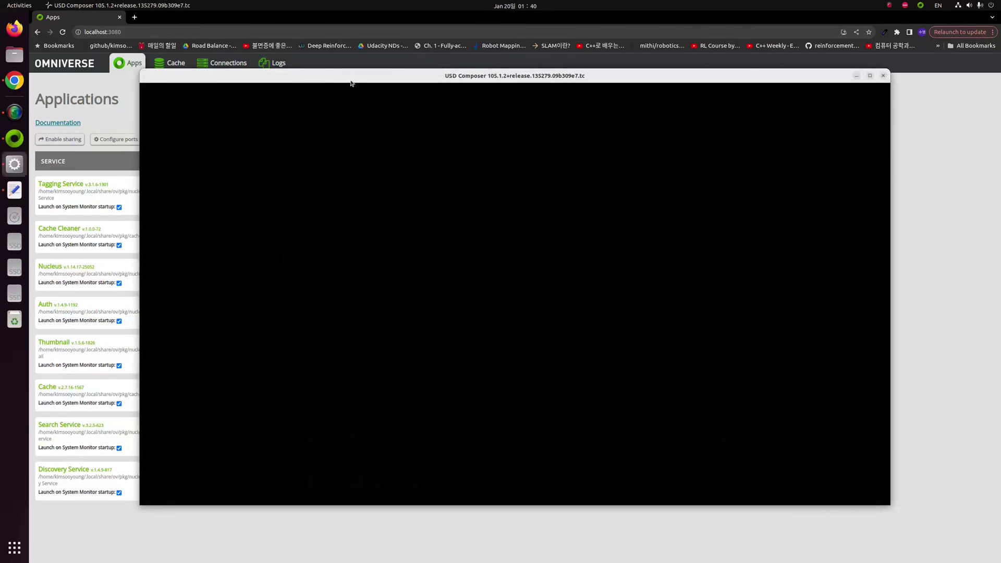
mouse_move(352, 83)
left_mouse_down()
mouse_move(436, 365)
mouse_move(469, 252)
mouse_move(306, 103)
mouse_move(342, 92)
left_mouse_up()
left_click(848, 84)
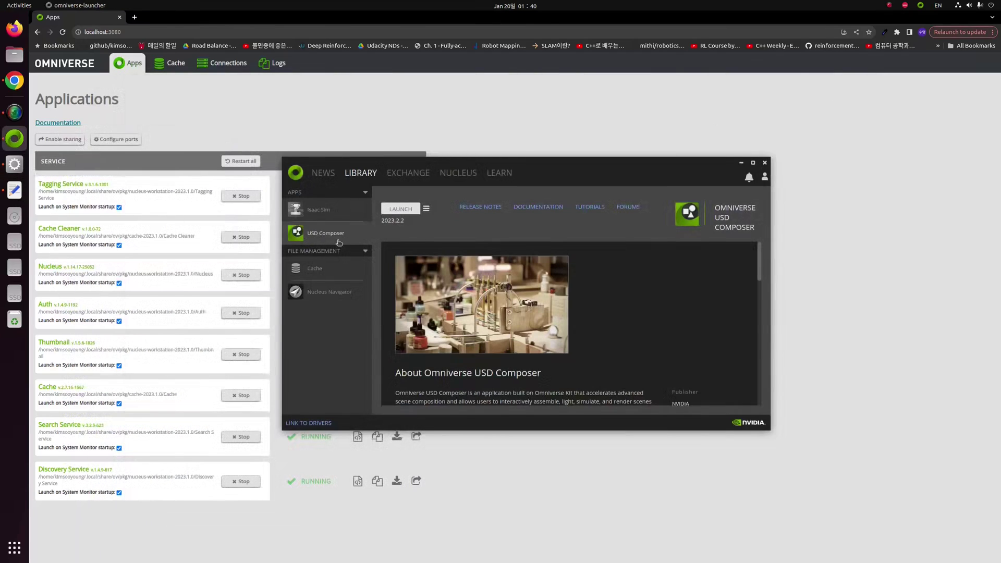
- Search Google for "nvidia create" in a new browser tab and look over the results
left_click(135, 17)
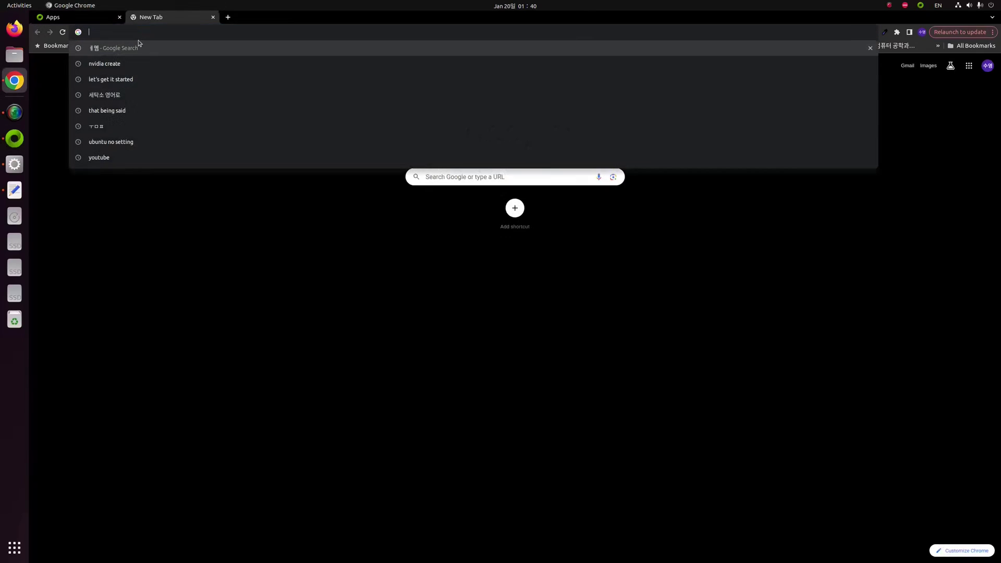
type("nvidia c")
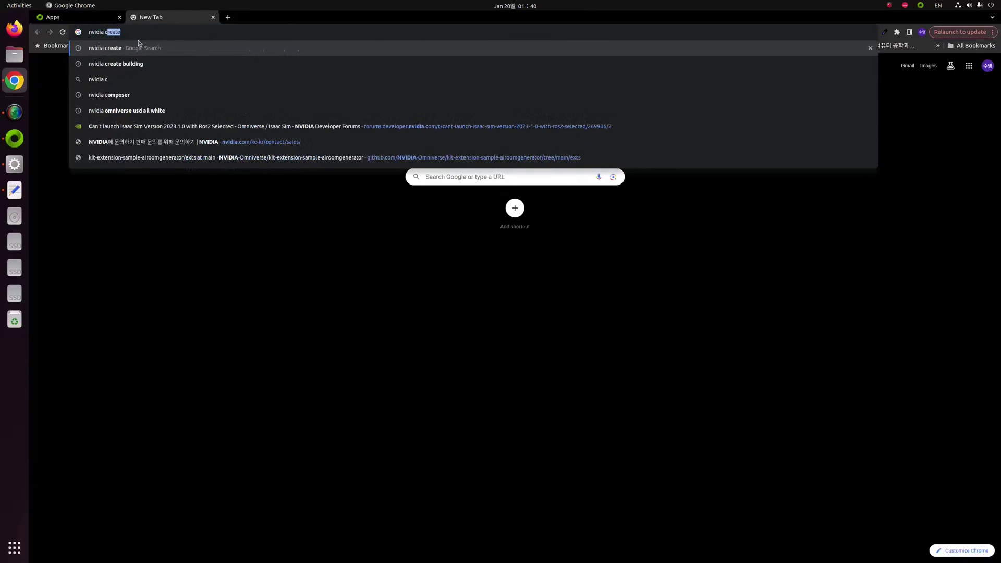
type("reate")
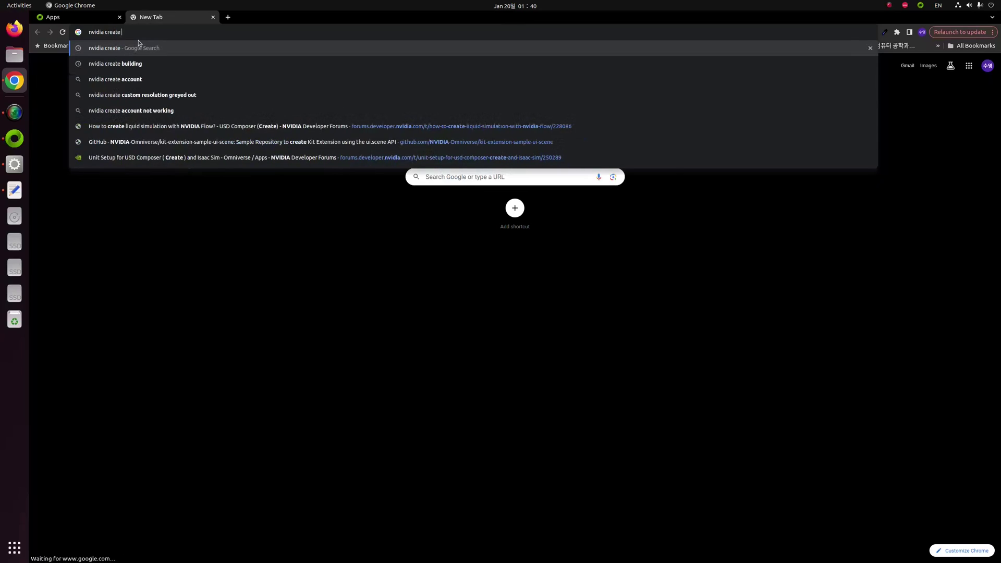
key("Return")
scroll(240, 189, "down", 2)
left_click(506, 4)
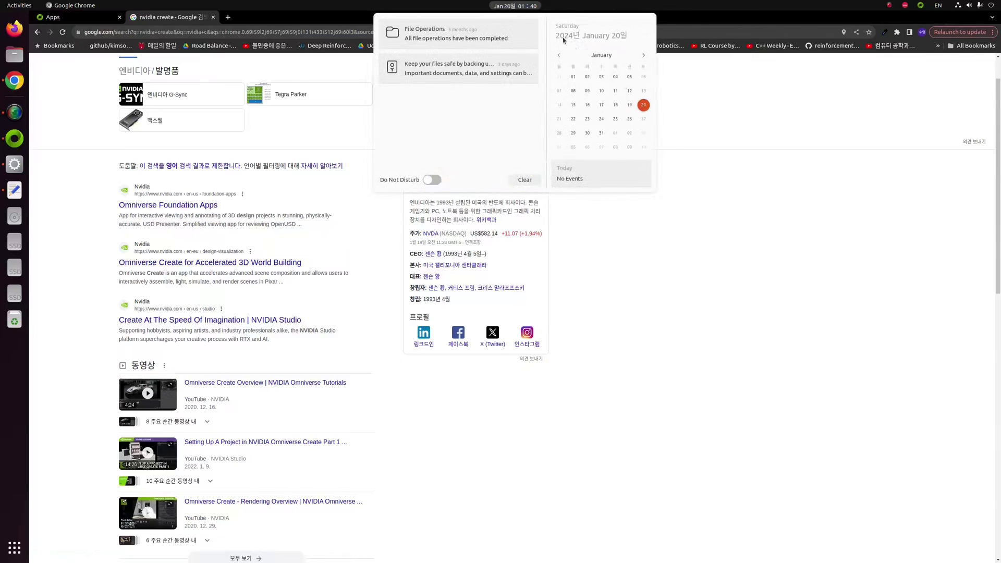
left_click(726, 217)
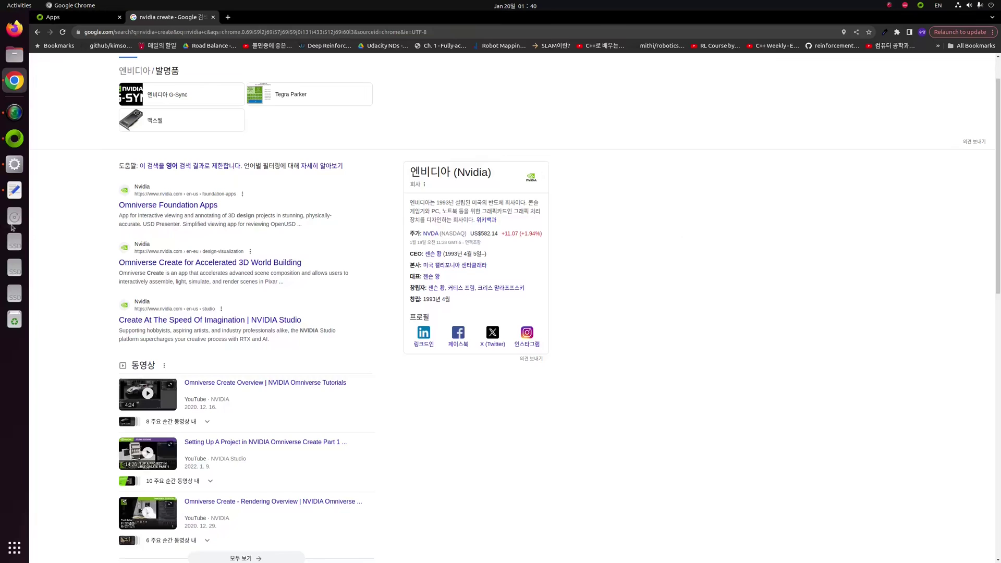
- Switch back to the Omniverse Launcher and view the Isaac Sim and USD Composer pages
left_click(15, 139)
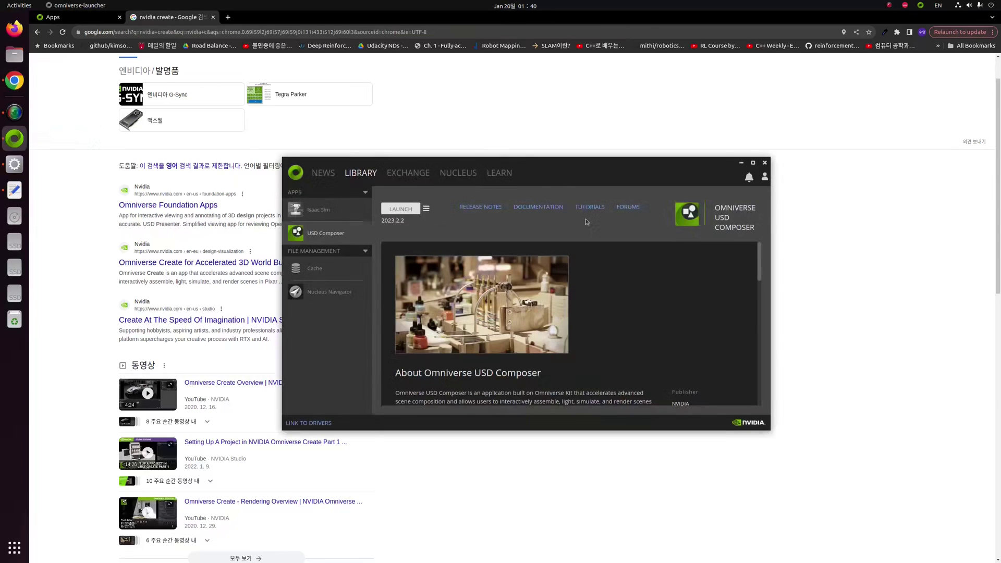
left_click(321, 211)
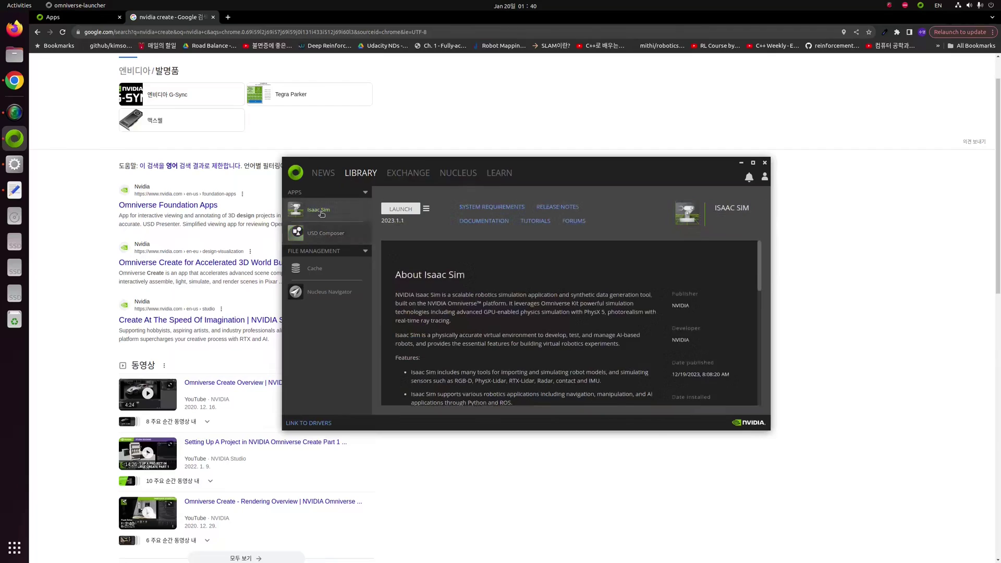
left_click(325, 234)
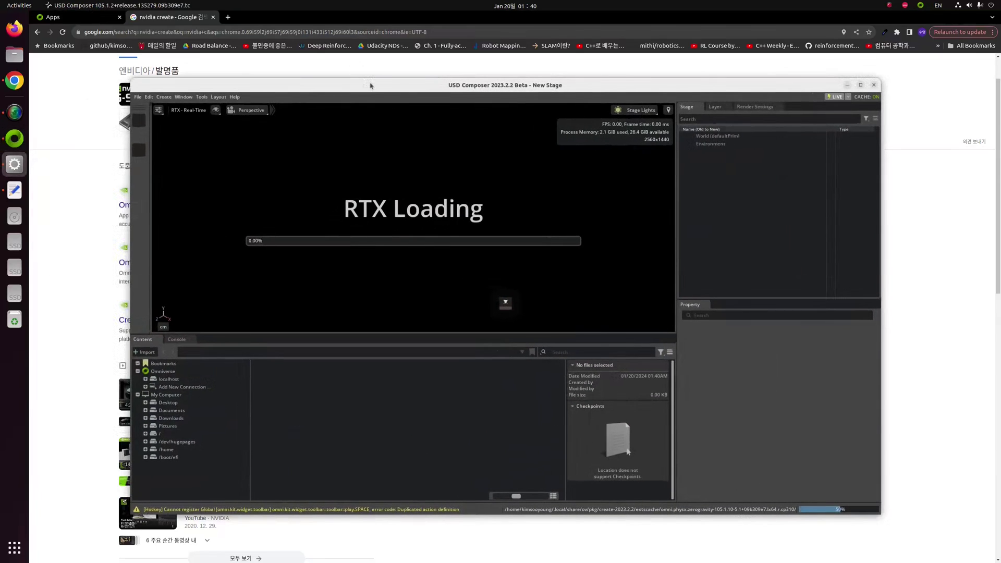
- Maximize the USD Composer window and clear the selection of the ground mesh
left_click_drag(371, 85, 350, 58)
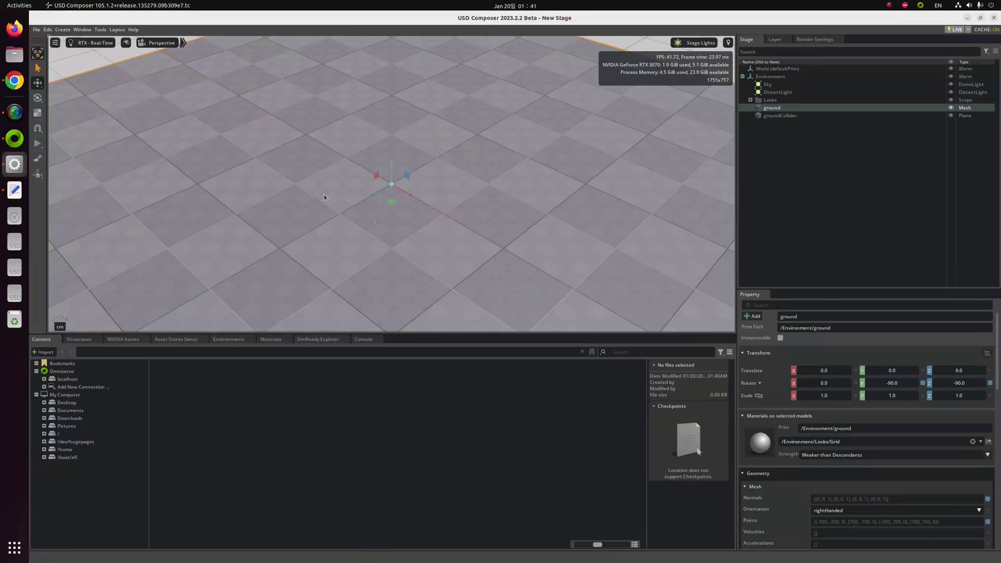
key("Escape")
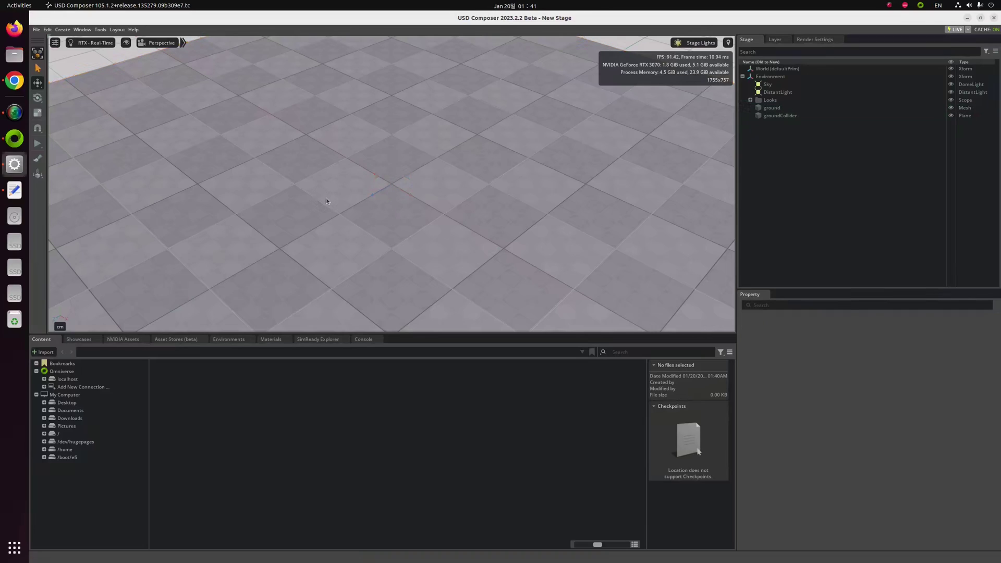
- Search the USD Composer asset stores for "road" and browse the matching assets
left_click(173, 340)
left_click(155, 353)
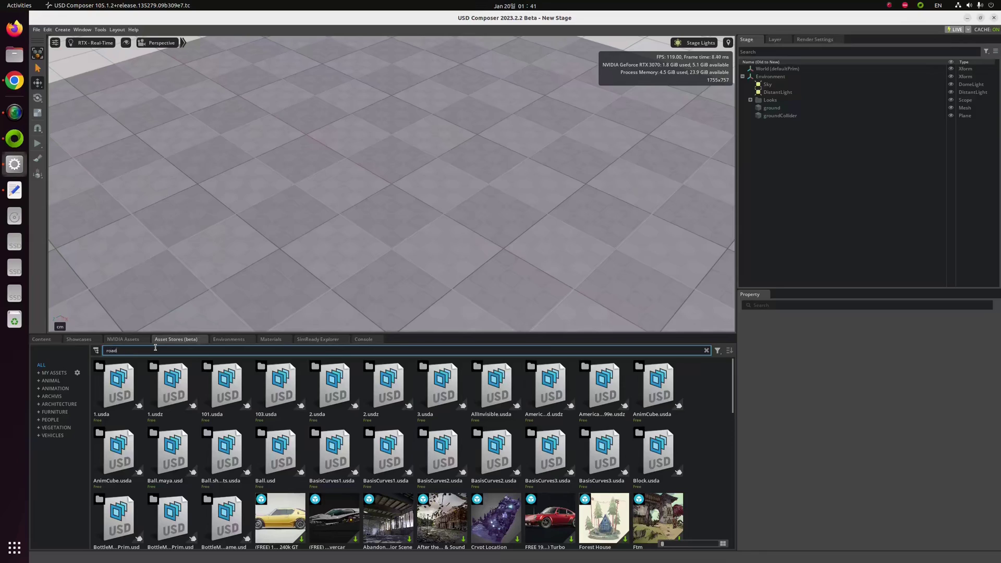
key("Return")
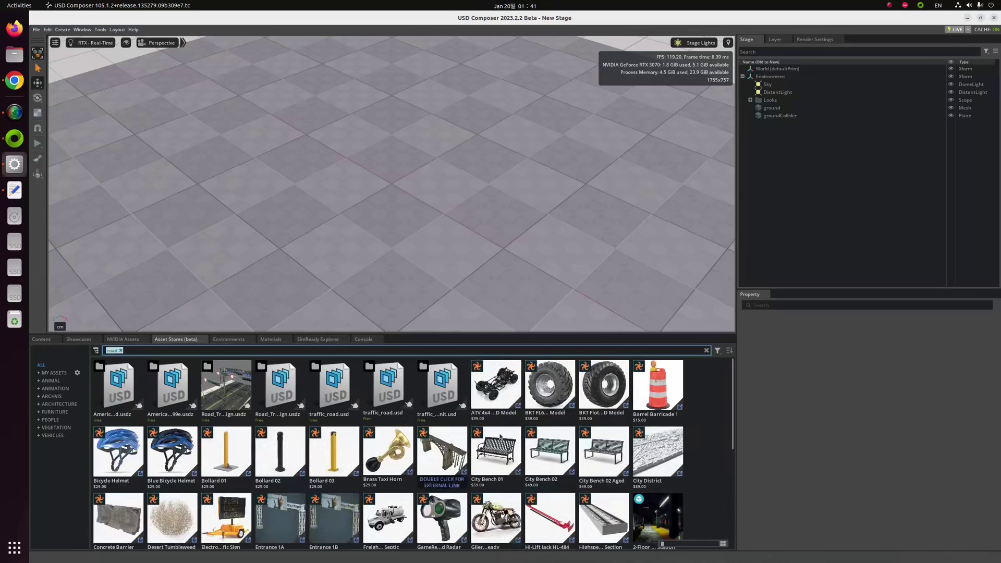
scroll(508, 431, "down", 3)
scroll(508, 433, "down", 1)
scroll(443, 465, "up", 3)
scroll(375, 451, "down", 5)
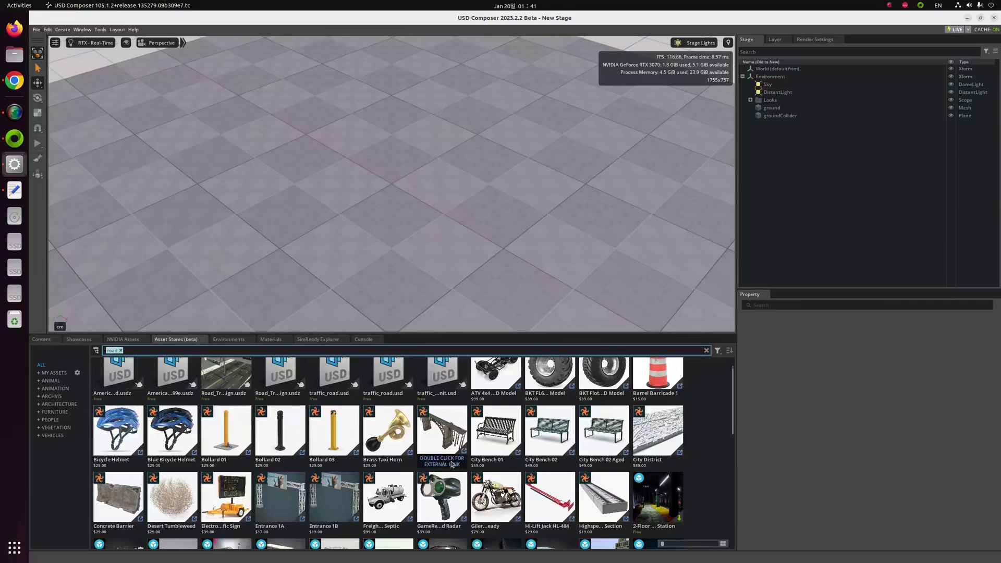
scroll(485, 423, "down", 1)
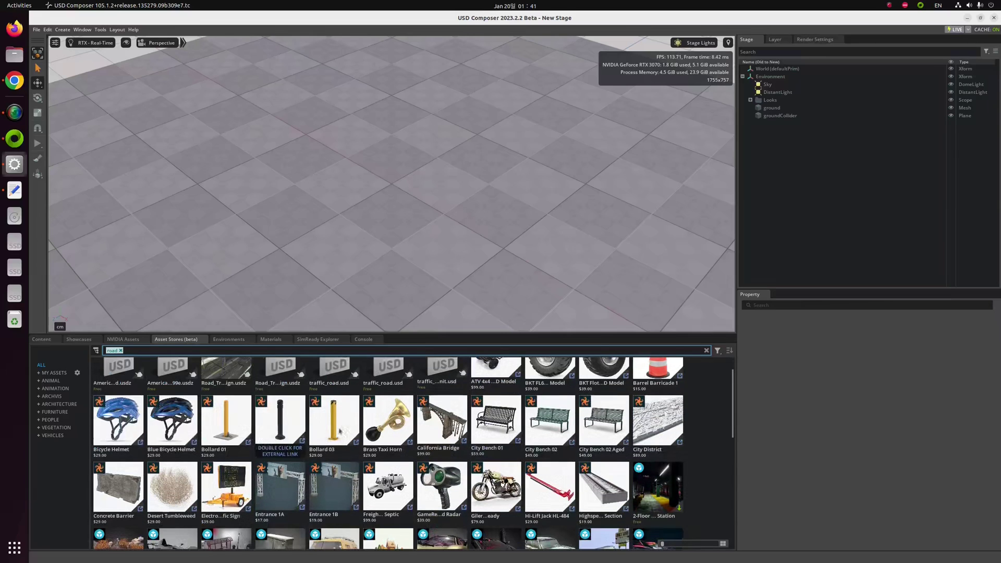
- Find the free Road Traffic Sign asset among the road results, open its Sketchfab page in the web browser and orbit the 3D preview
scroll(485, 424, "down", 1)
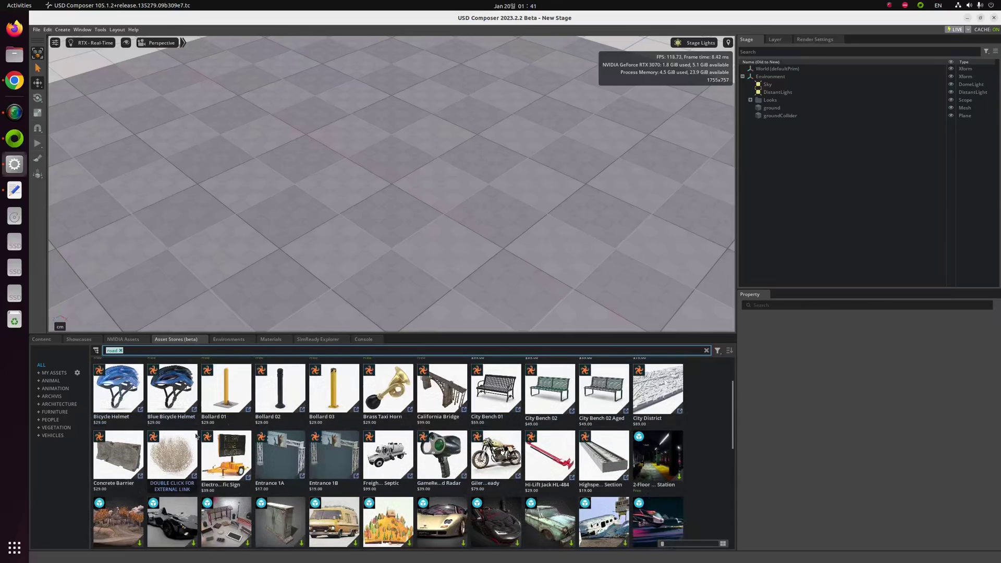
scroll(673, 448, "down", 1)
scroll(672, 447, "down", 1)
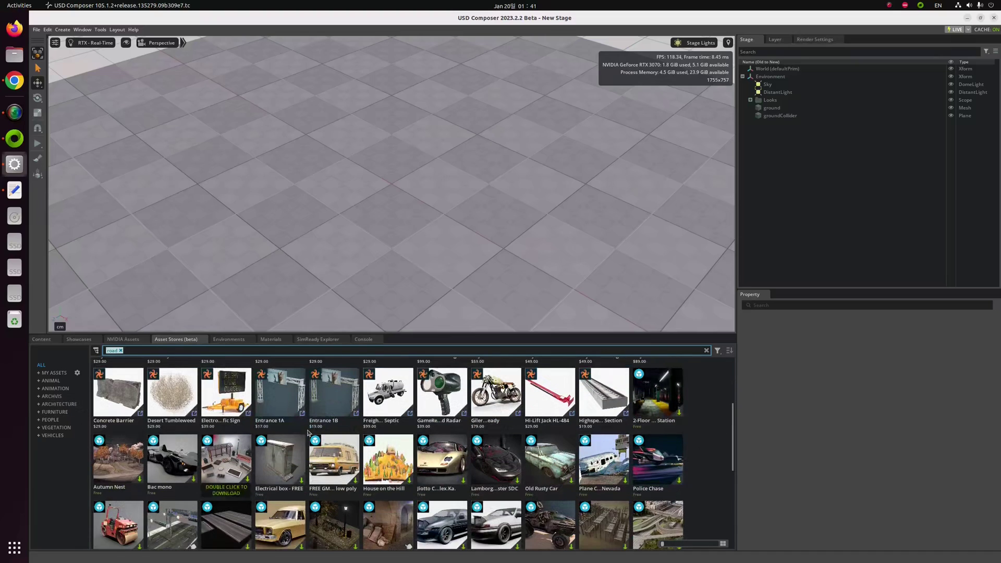
scroll(654, 437, "down", 1)
scroll(652, 435, "down", 1)
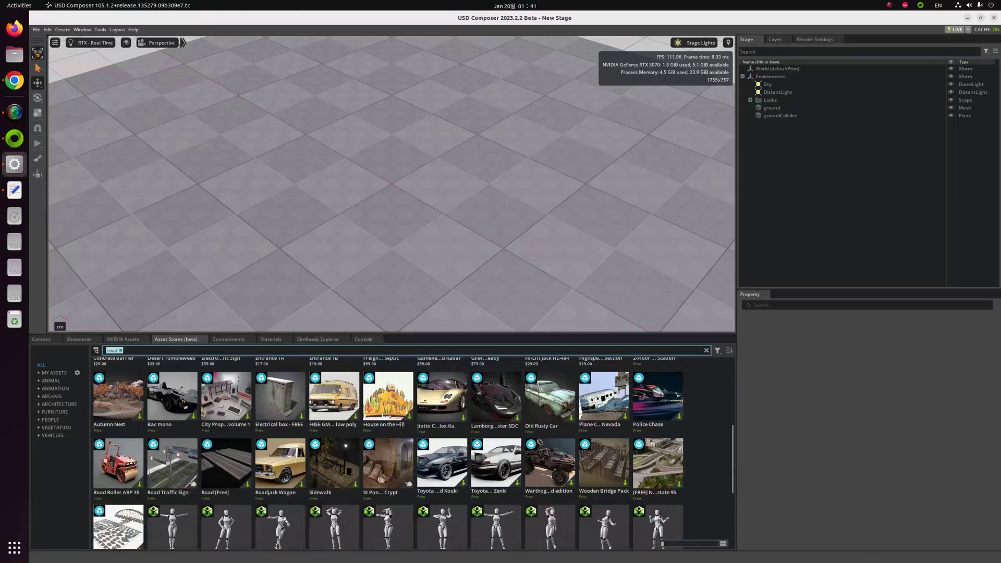
scroll(108, 399, "down", 1)
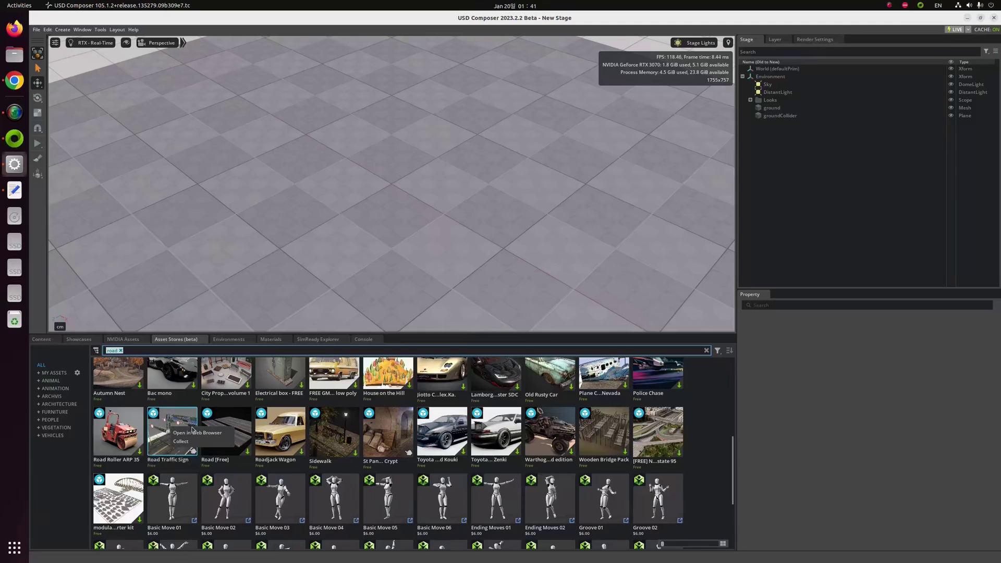
left_click_drag(170, 429, 241, 291)
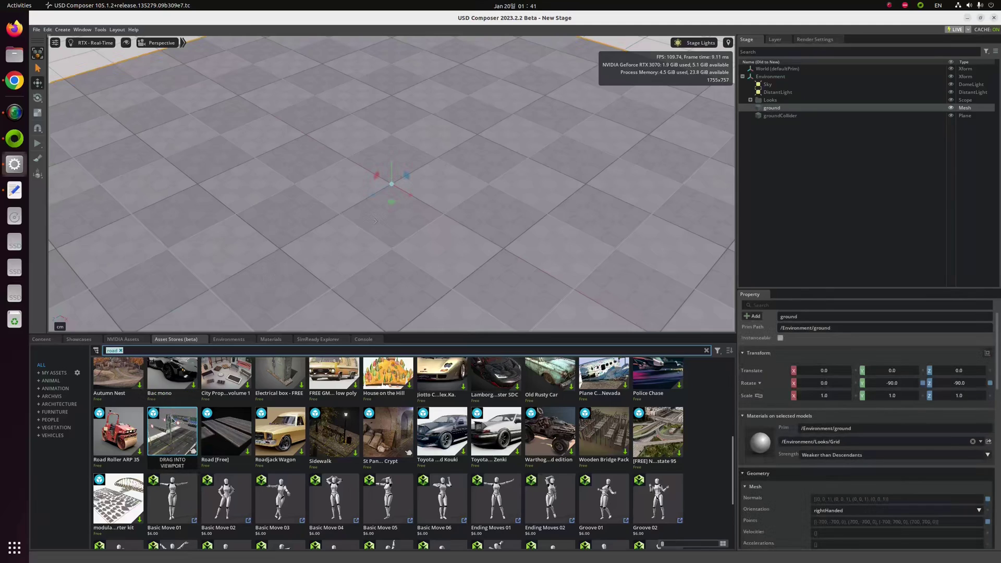
right_click(173, 431)
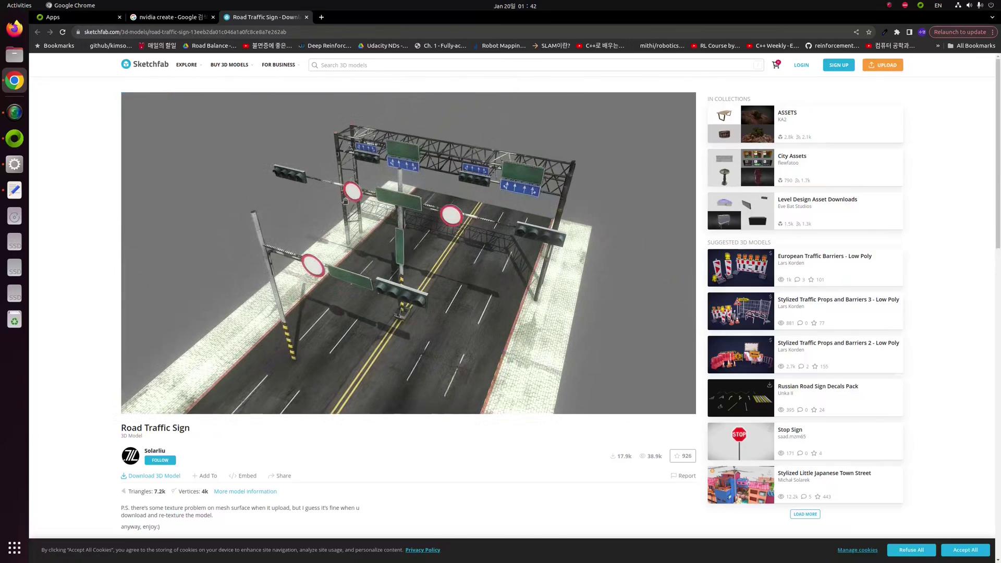
left_click_drag(480, 244, 460, 232)
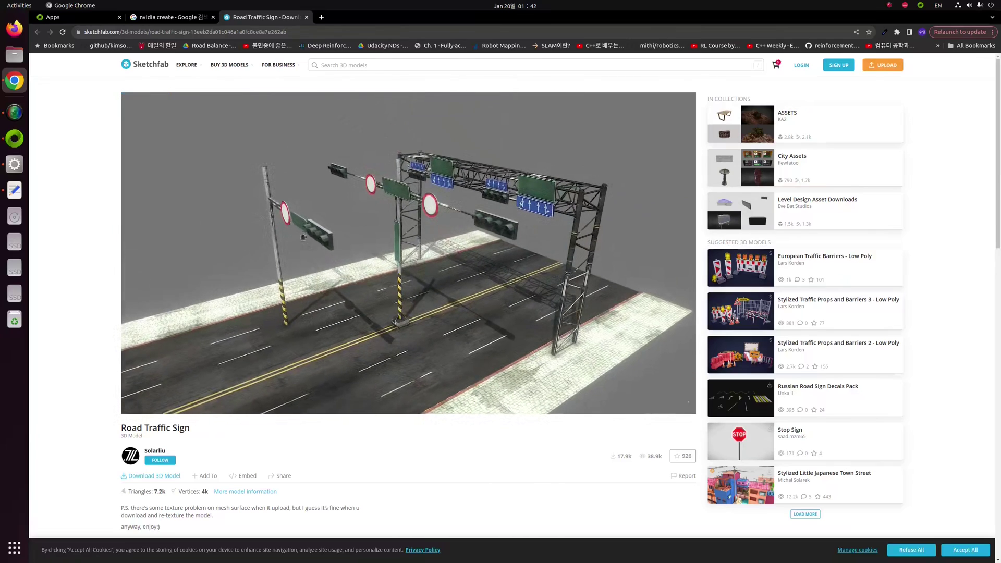
mouse_move(306, 238)
left_mouse_down()
mouse_move(482, 318)
mouse_move(447, 336)
mouse_move(388, 310)
mouse_move(384, 291)
mouse_move(428, 268)
mouse_move(455, 321)
left_mouse_up()
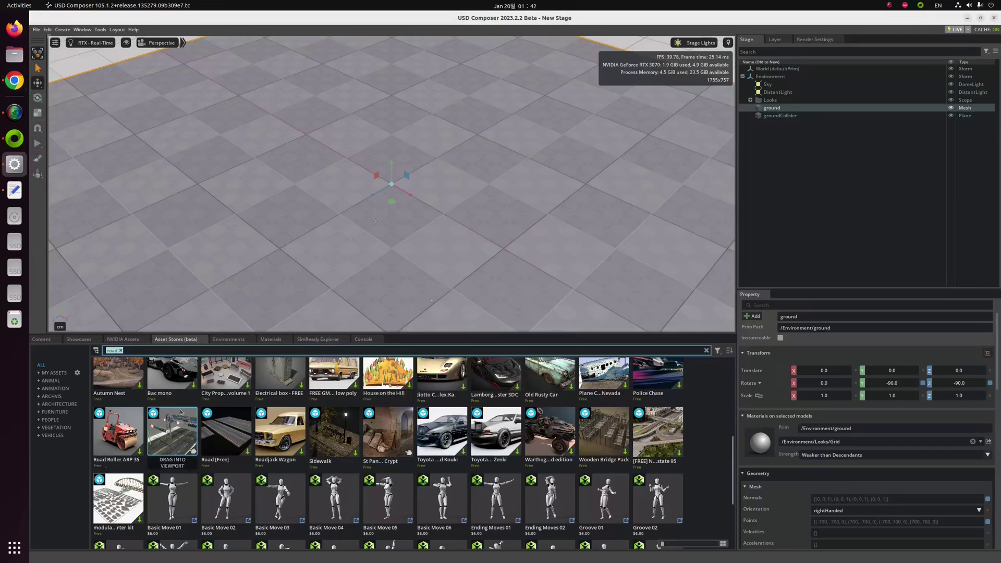
- Switch back to USD Composer, place the Road Traffic Sign asset on the ground in the viewport and look it over
left_click_drag(178, 431, 383, 207)
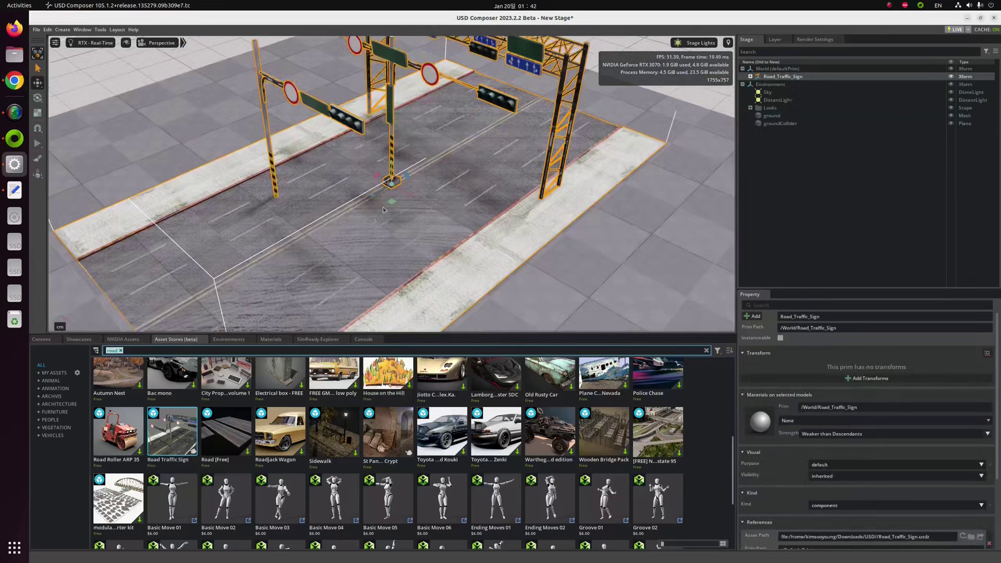
right_click_drag(383, 208, 415, 220)
middle_click_drag(405, 239, 378, 254)
scroll(386, 253, "down", 3)
scroll(388, 252, "up", 3)
- Open the USD folder inside Downloads in the file manager and select Road_Traffic_Sign.usdz
key("super+e")
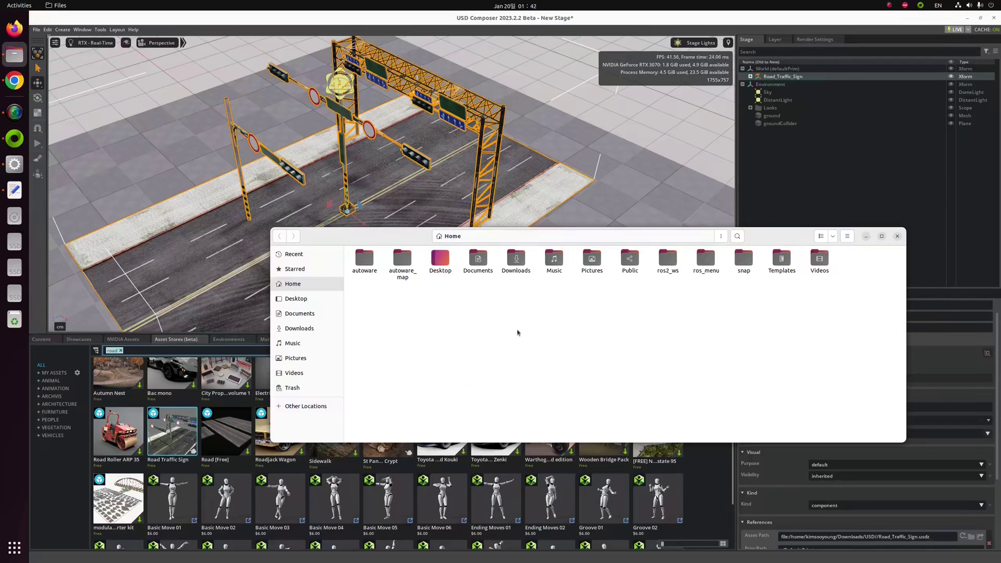
left_click(546, 114)
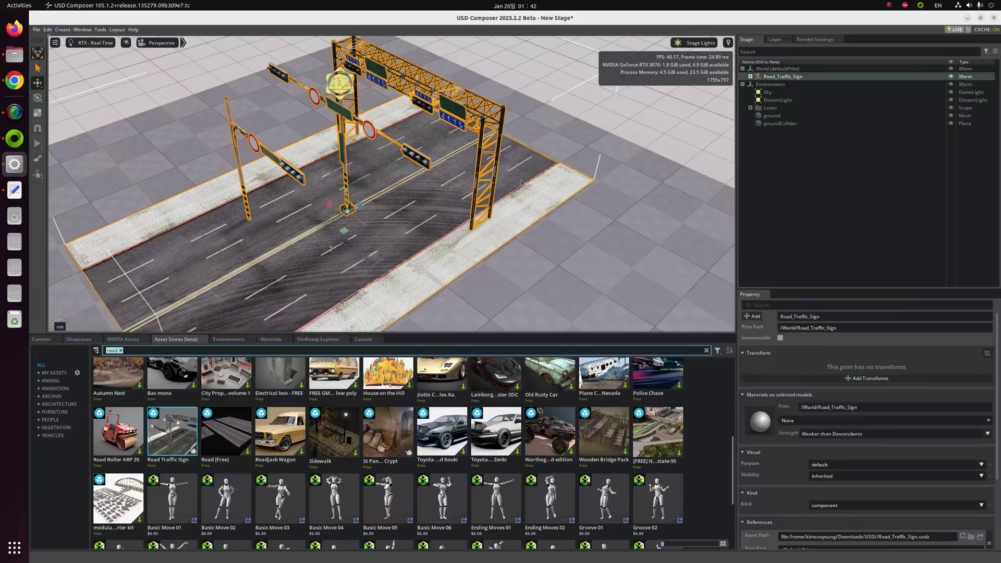
key("alt+Tab")
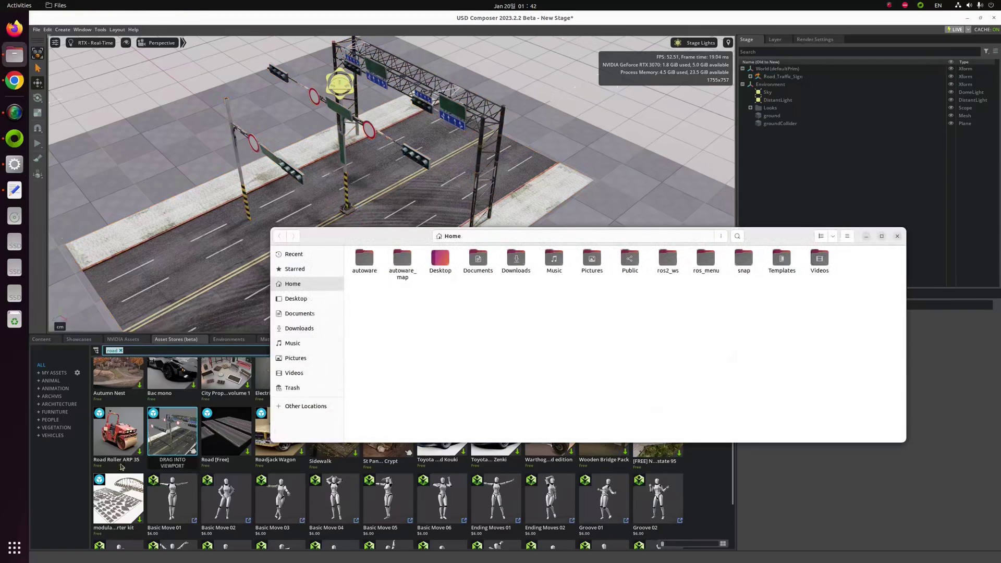
key("alt+Tab")
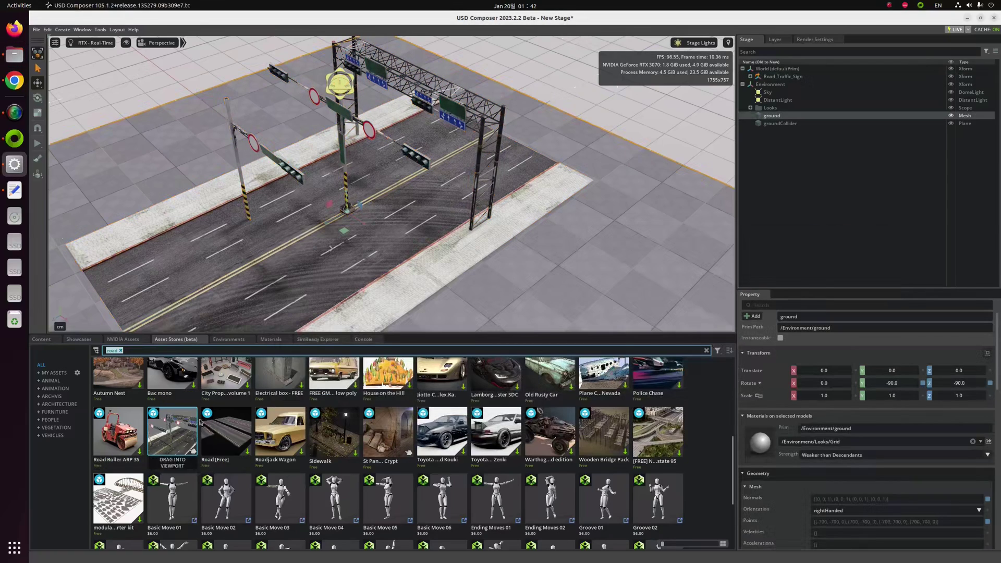
key("alt+Tab")
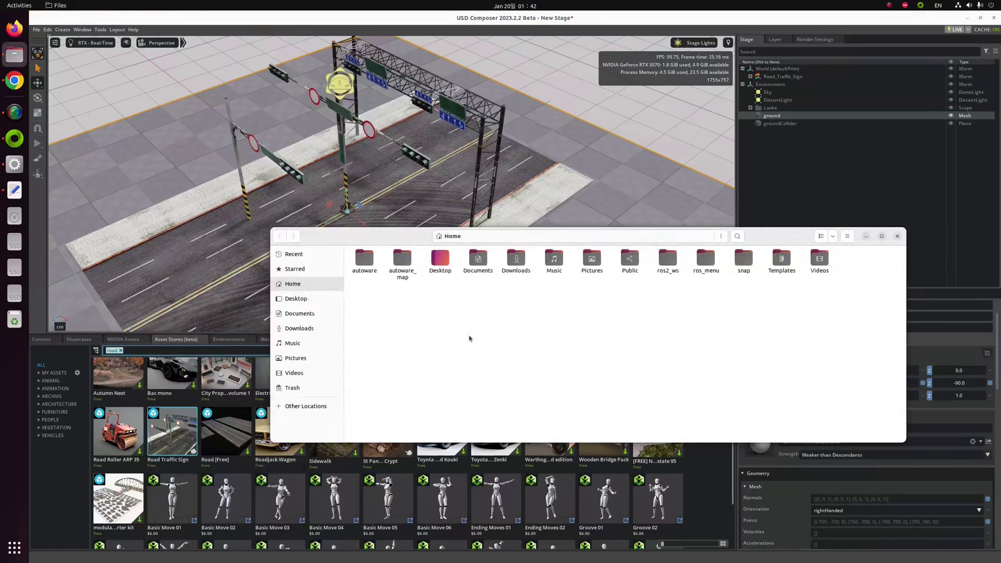
left_click(296, 298)
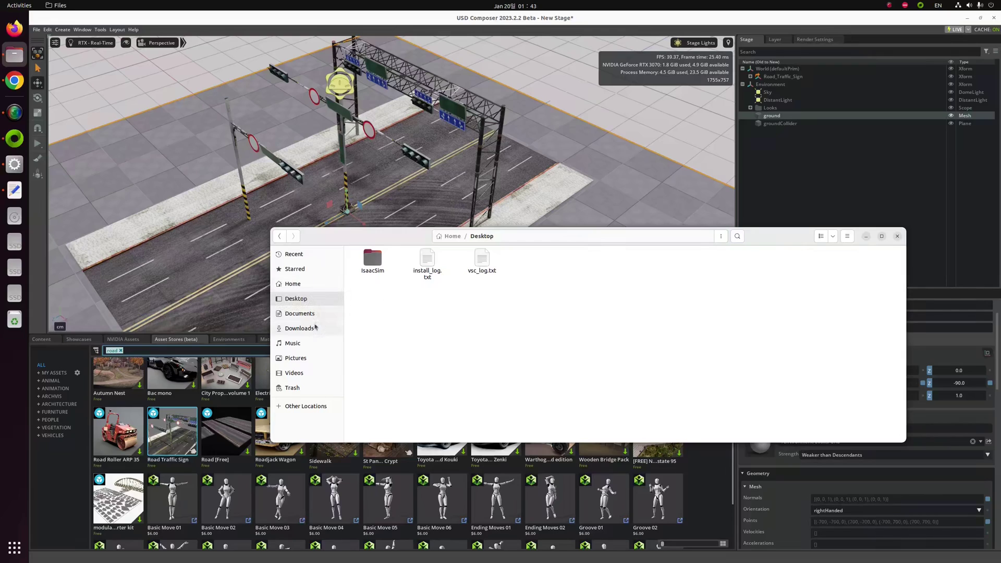
left_click(314, 327)
double_click(367, 260)
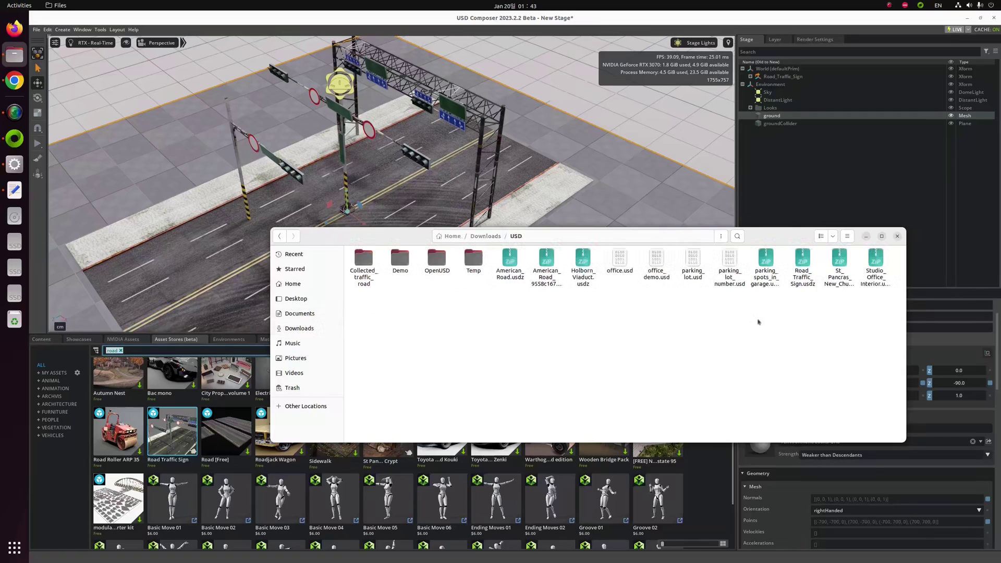
left_click(803, 274)
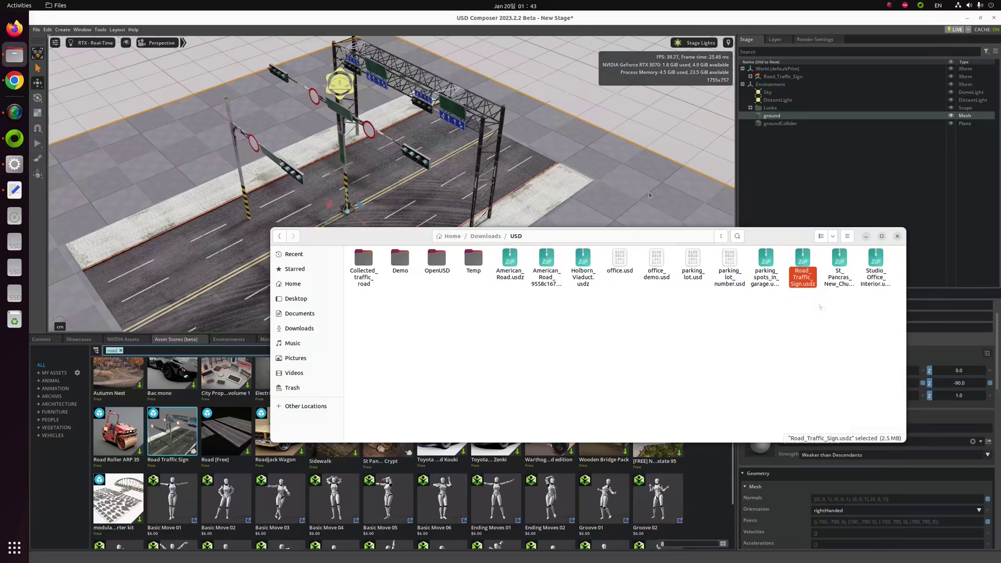
- Return to USD Composer and create a new stage without saving the current one
key("alt+Tab")
key("alt+Tab")
left_click(565, 194)
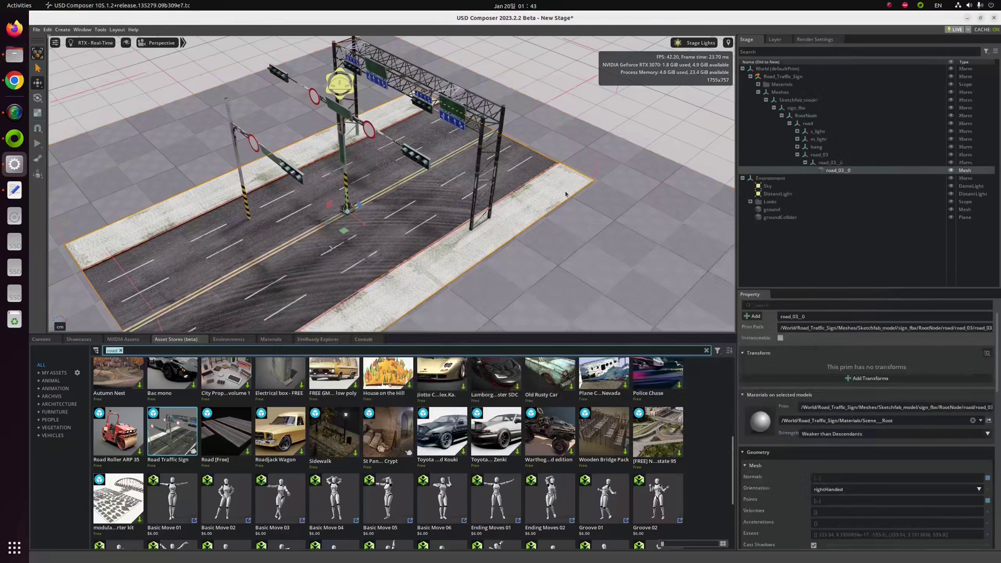
left_click(620, 208)
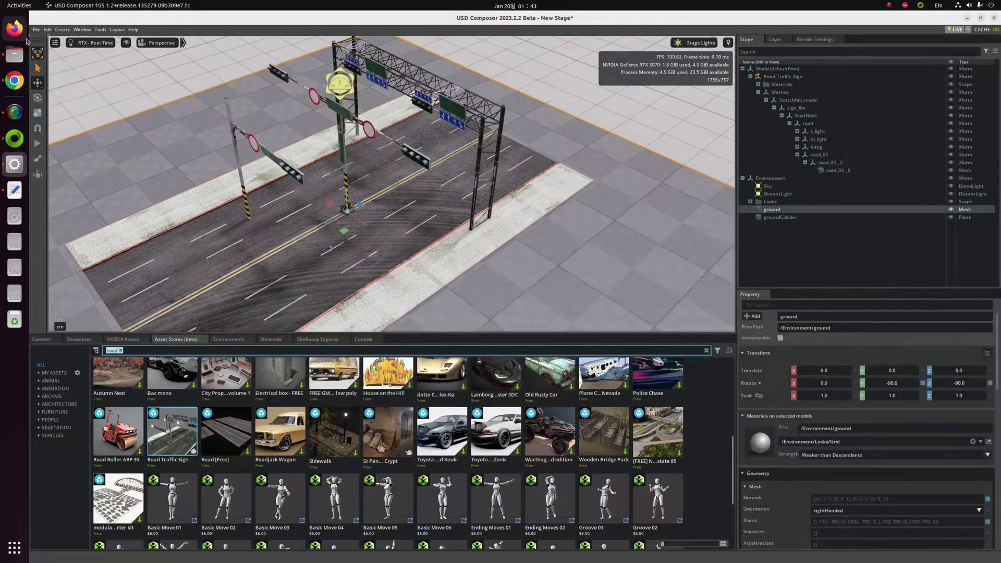
left_click(36, 30)
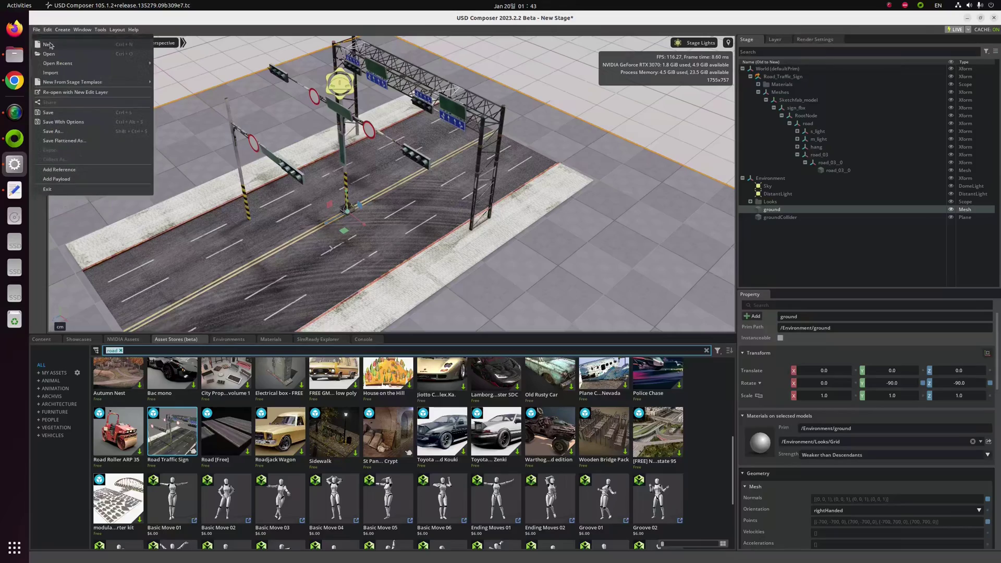
left_click(50, 45)
left_click(515, 304)
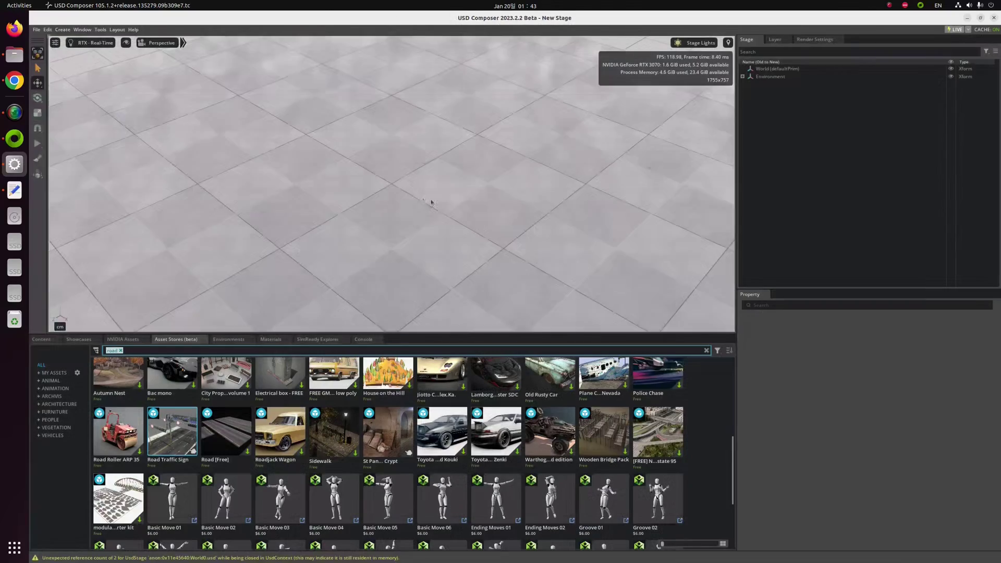
- Open Road_Traffic_Sign.usdz from the file manager's USD folder as the stage in USD Composer and inspect the road from several angles
key("alt+Tab")
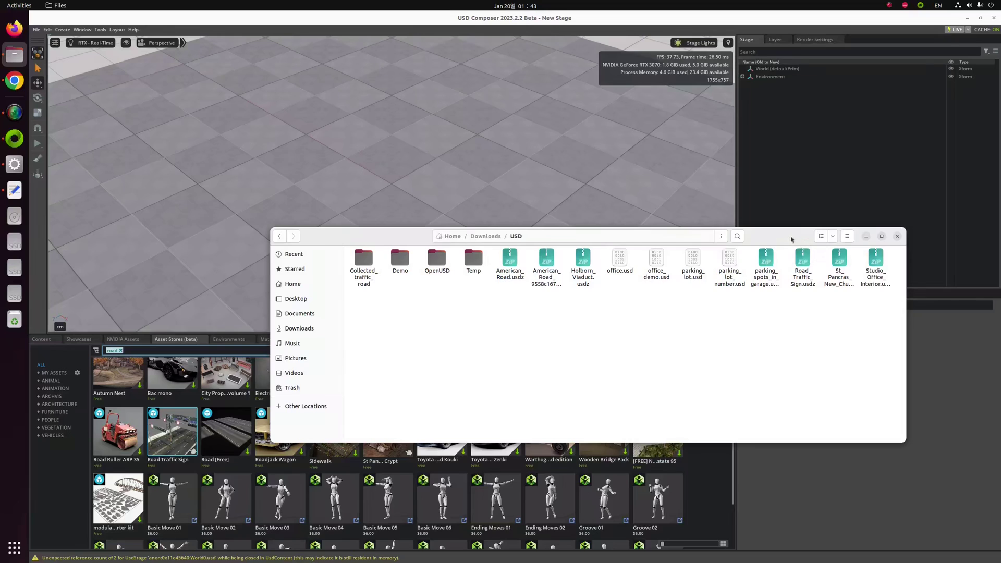
left_click_drag(793, 239, 380, 174)
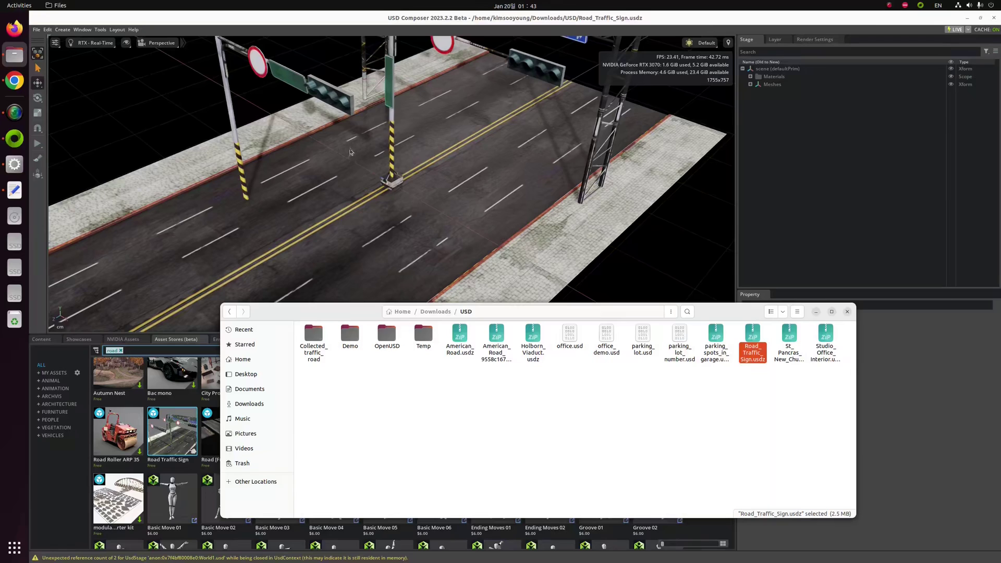
left_click(375, 199)
left_click_drag(455, 231, 421, 222, "alt")
middle_click_drag(415, 223, 458, 270)
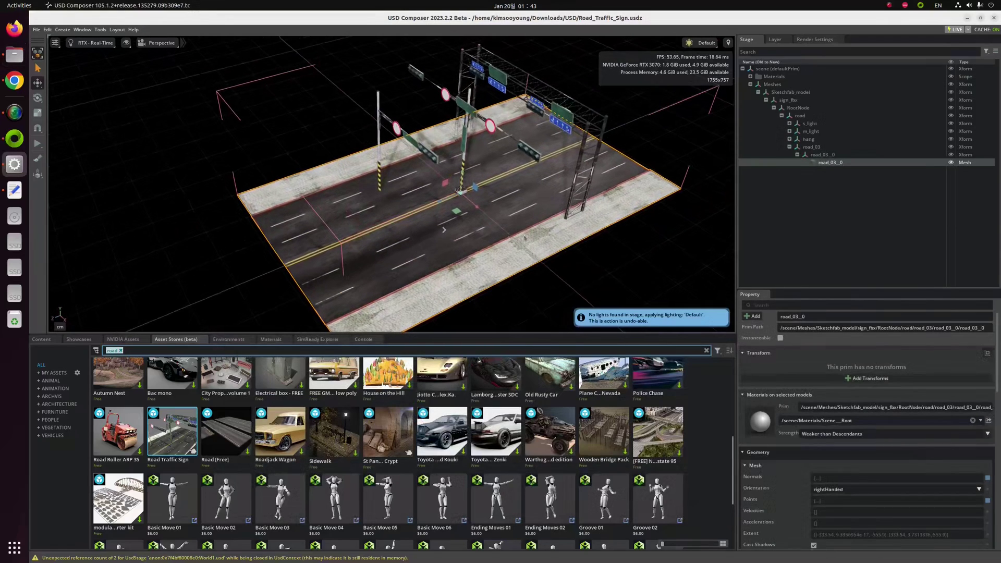
left_click_drag(458, 272, 436, 235, "alt")
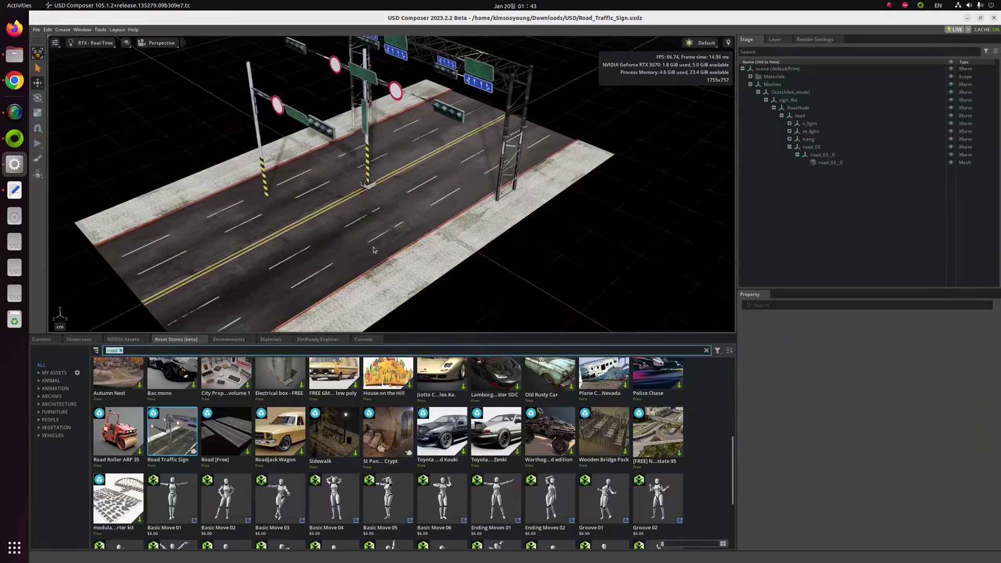
middle_click_drag(374, 250, 423, 269)
left_click_drag(423, 269, 415, 238, "alt")
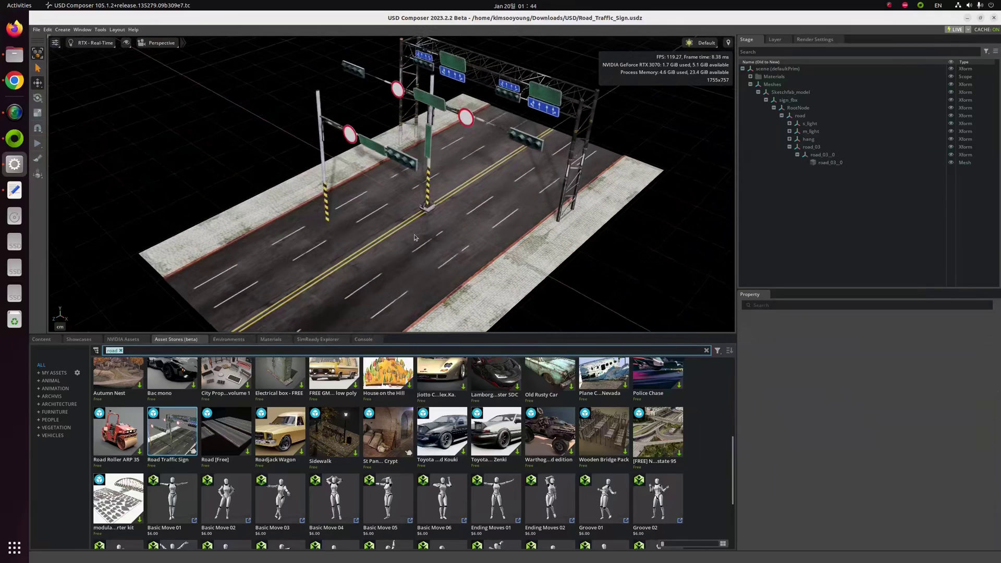
middle_click_drag(417, 245, 456, 255)
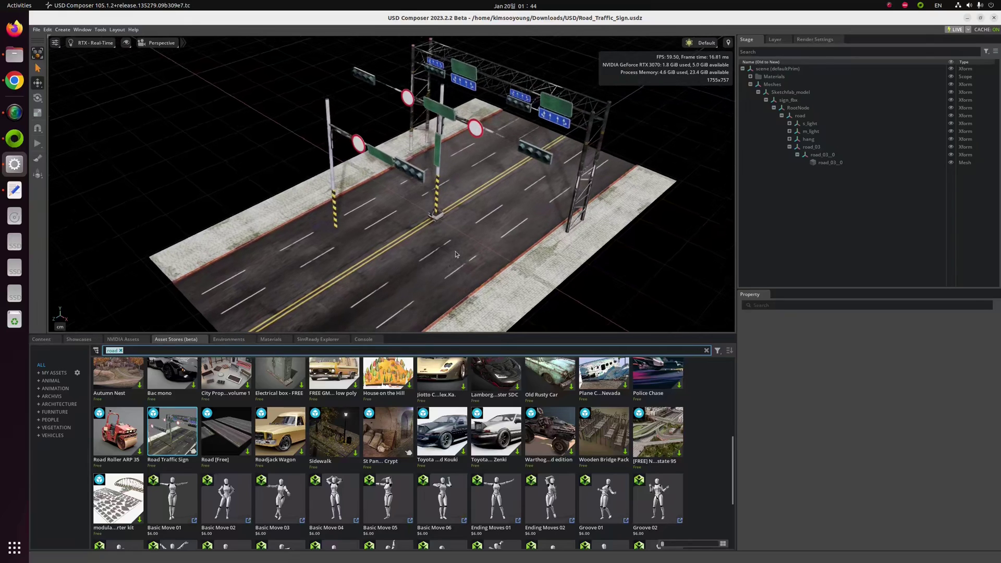
- Create a cone mesh and move it over the road near the single striped pole, to about Y 121.3 and Z 296.9
left_click(66, 32)
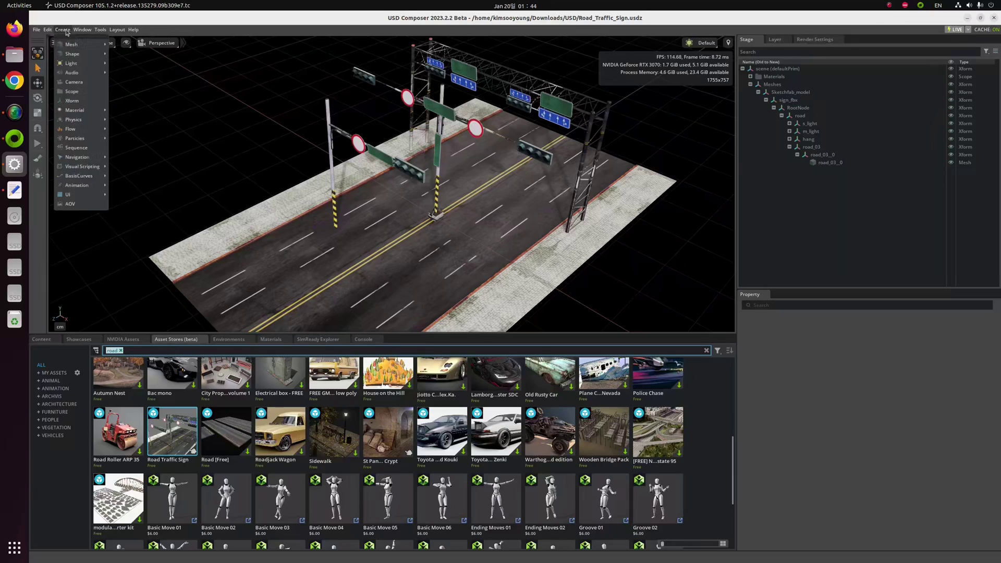
mouse_move(81, 49)
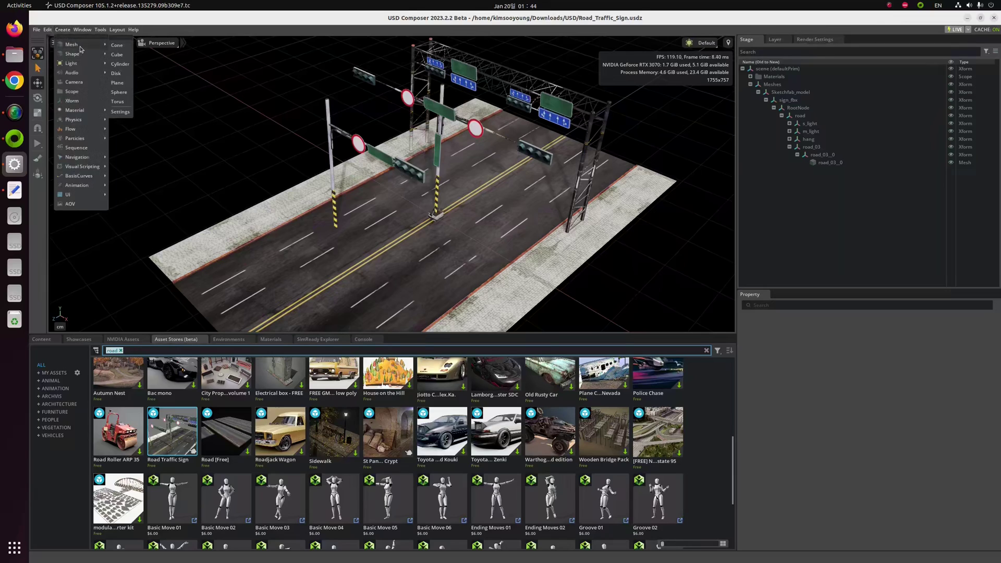
left_click(118, 45)
left_click_drag(437, 189, 315, 225)
right_click_drag(436, 257, 427, 266)
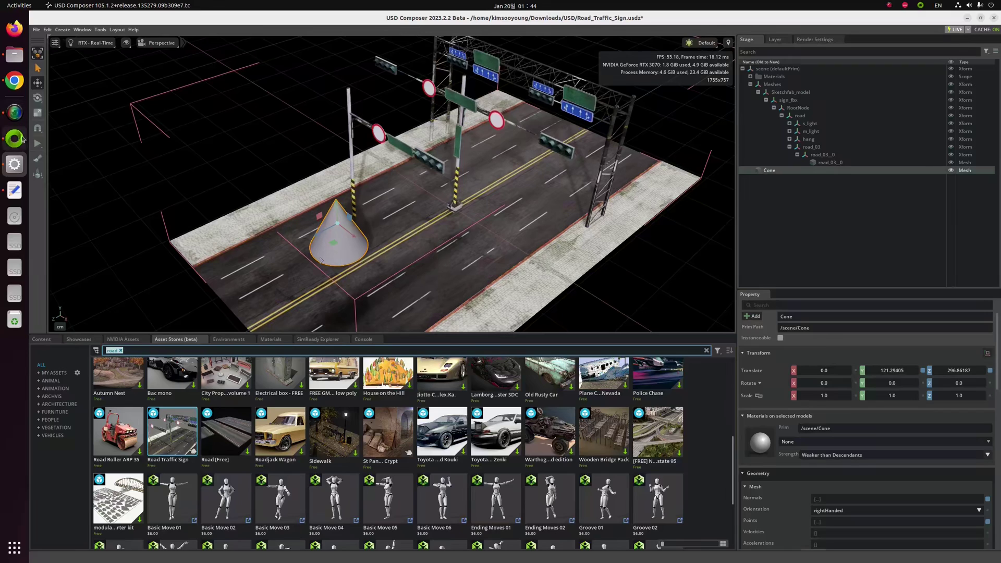
- Play the simulation while viewing the cone above the road, and stop it again
left_click(37, 146)
right_click_drag(477, 230, 468, 191)
right_click_drag(504, 226, 533, 227)
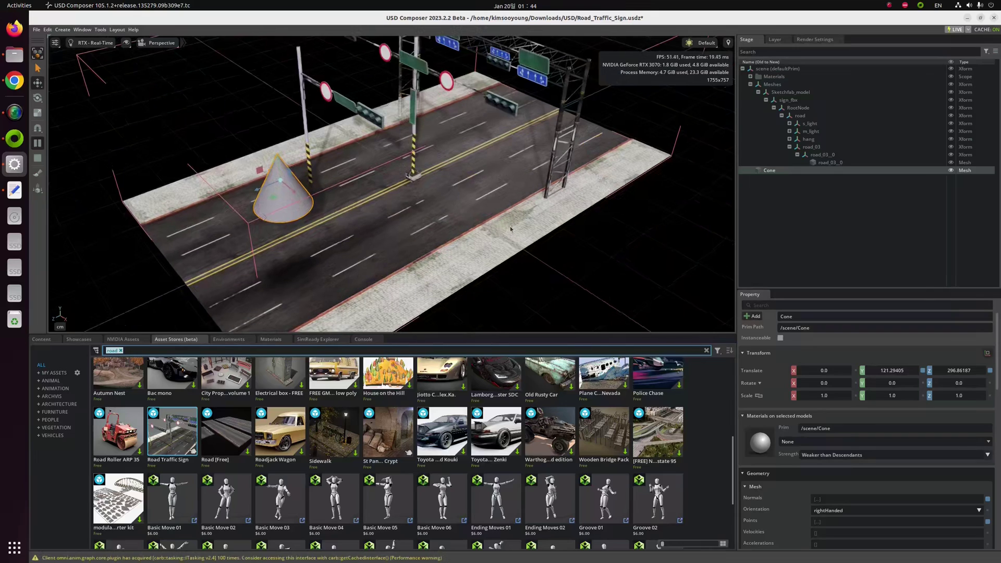
left_click(39, 159)
right_click_drag(401, 199, 406, 206)
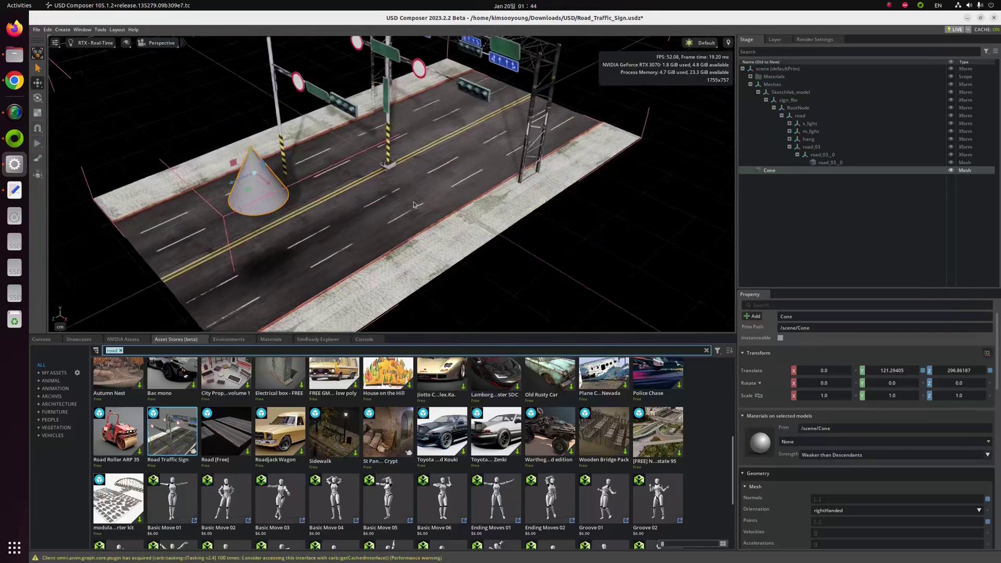
middle_click_drag(398, 212, 417, 223)
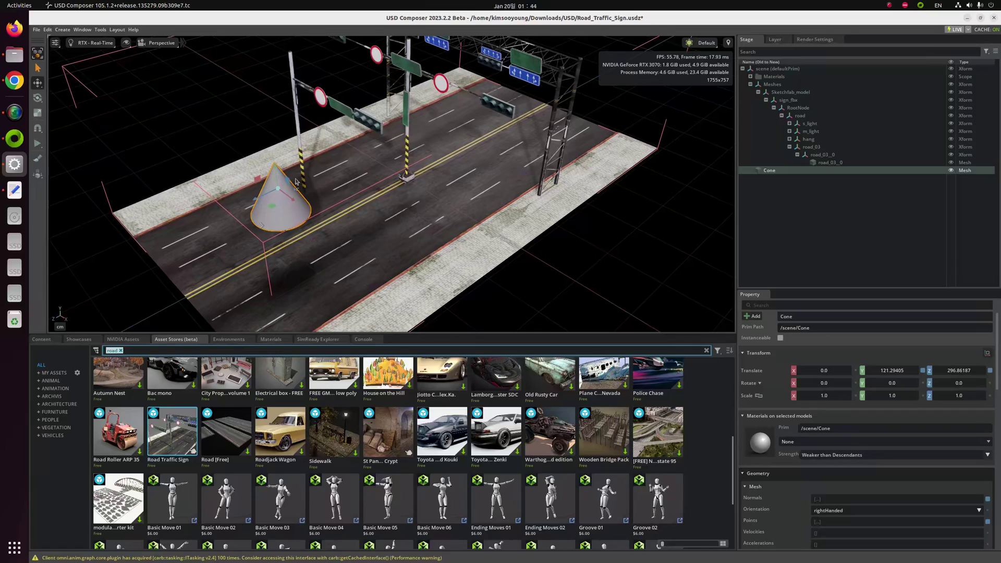
- Apply the Rigid Body with Colliders Preset to the cone
left_click(893, 240)
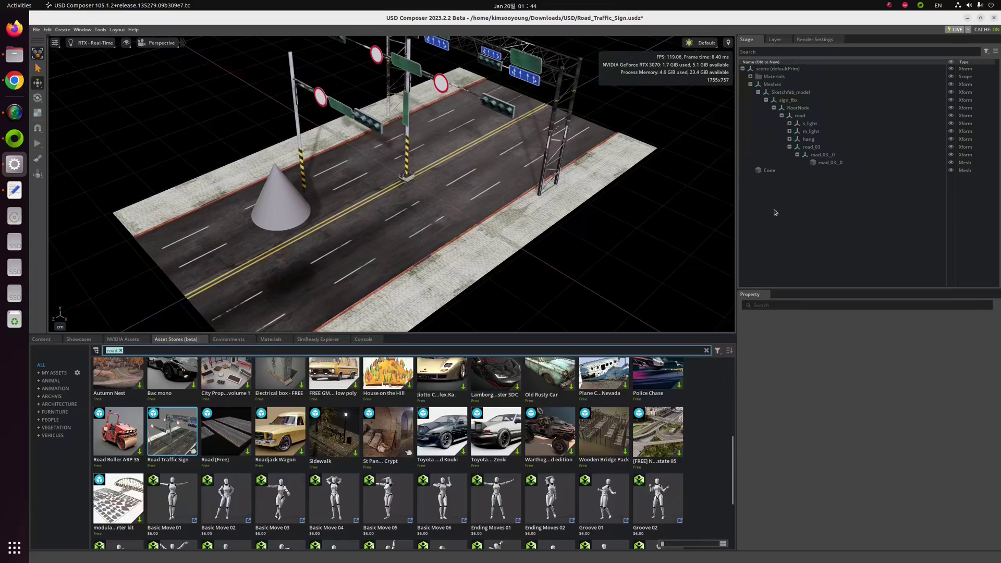
left_click(776, 171)
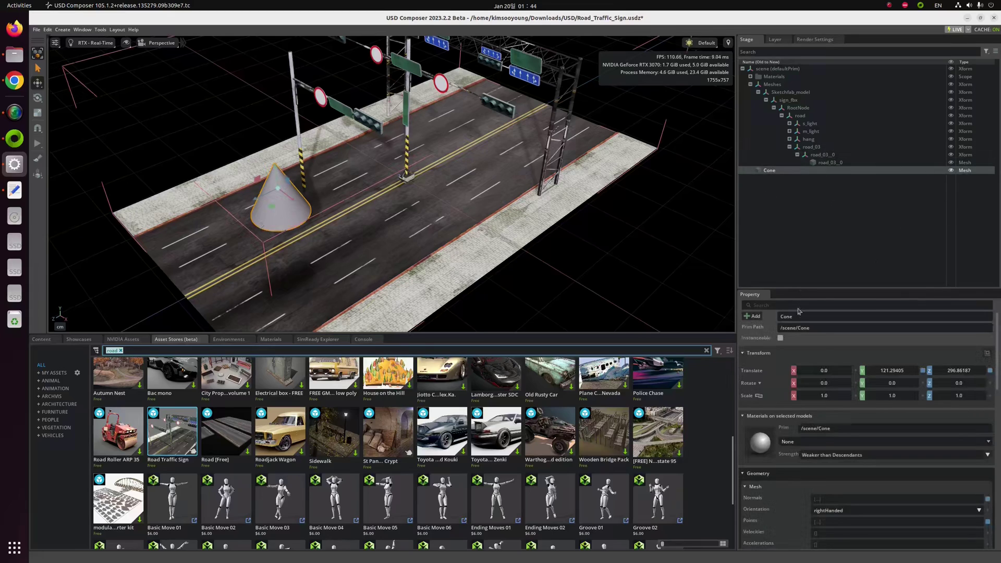
left_click(754, 317)
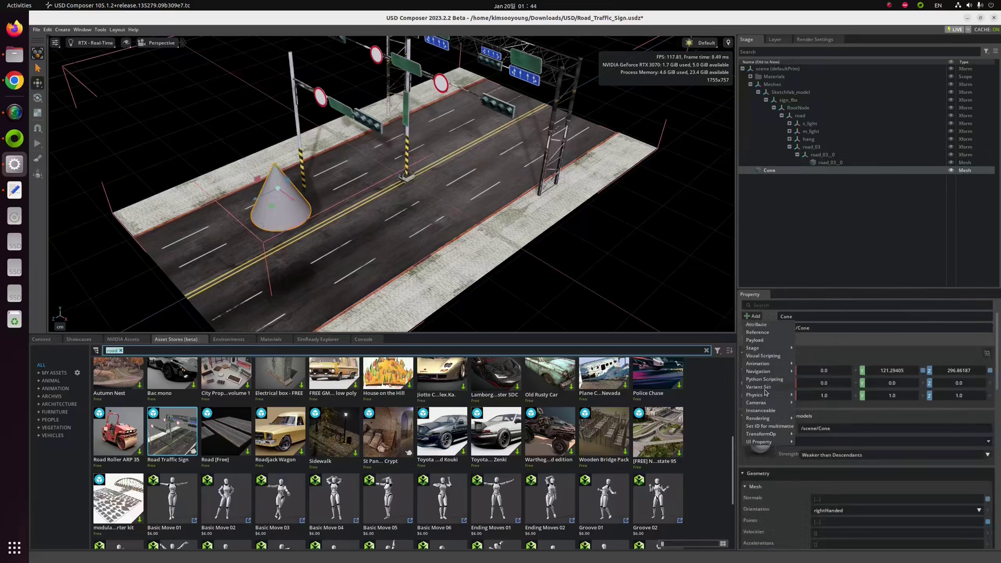
mouse_move(765, 397)
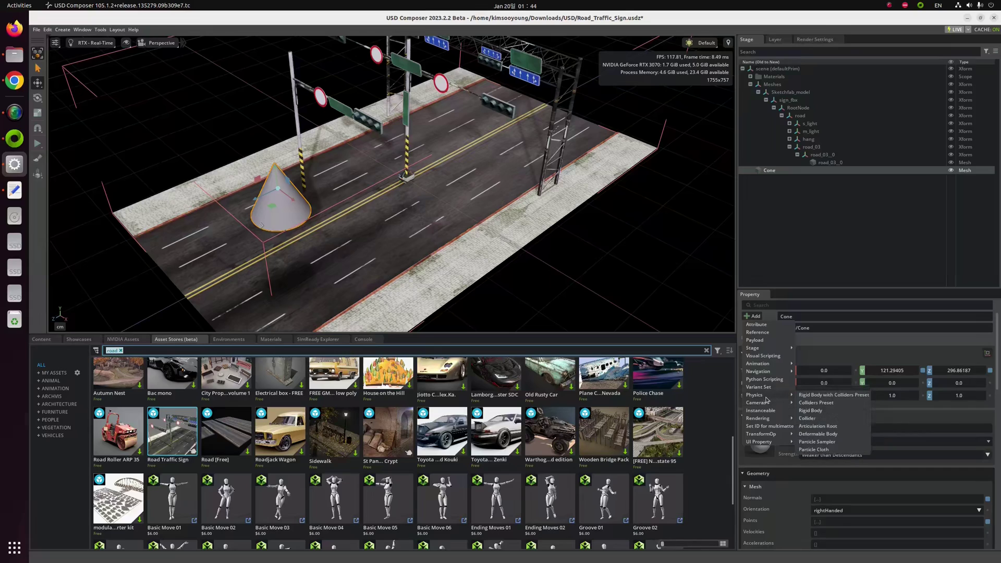
left_click(807, 398)
- Run the simulation with the cone as a rigid body, look below the road's near end, and stop the simulation
right_click_drag(458, 258, 132, 225)
left_click(40, 144)
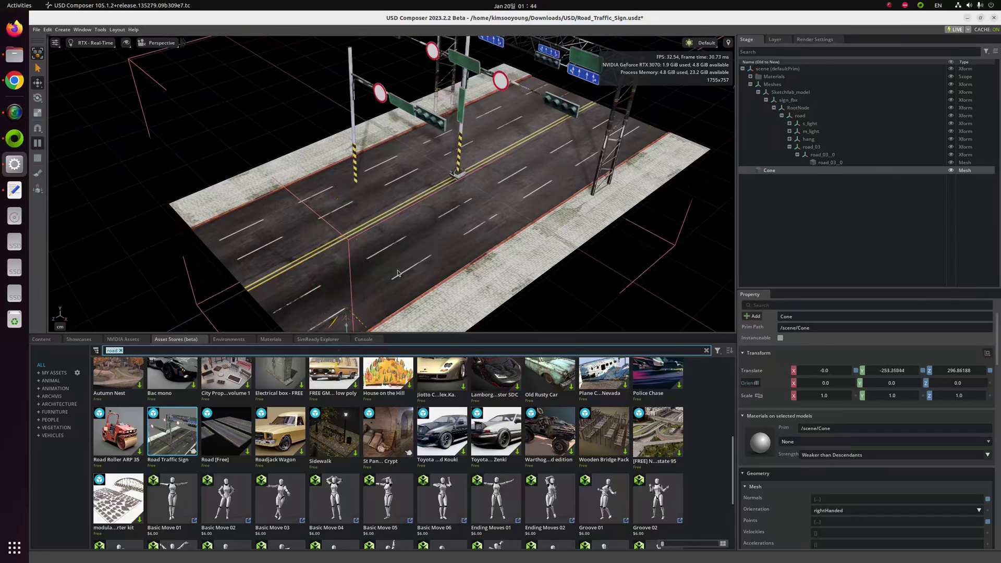
right_click_drag(349, 230, 433, 260)
middle_click_drag(432, 259, 592, 105)
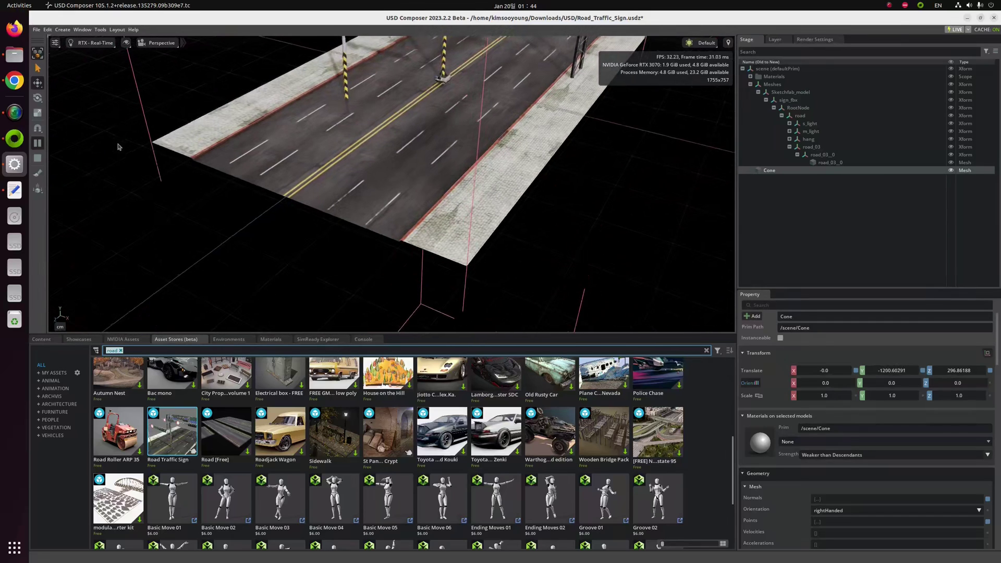
left_click(37, 158)
right_click_drag(451, 176, 443, 179)
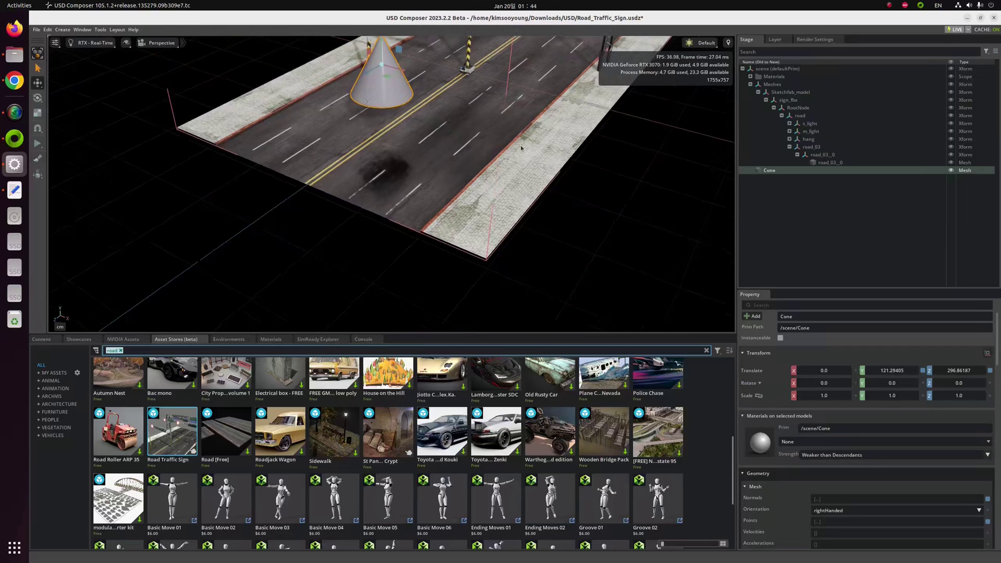
middle_click_drag(443, 178, 412, 250)
right_click_drag(411, 250, 397, 259)
middle_click_drag(416, 228, 491, 208)
right_click_drag(490, 208, 512, 230)
middle_click_drag(542, 204, 512, 233)
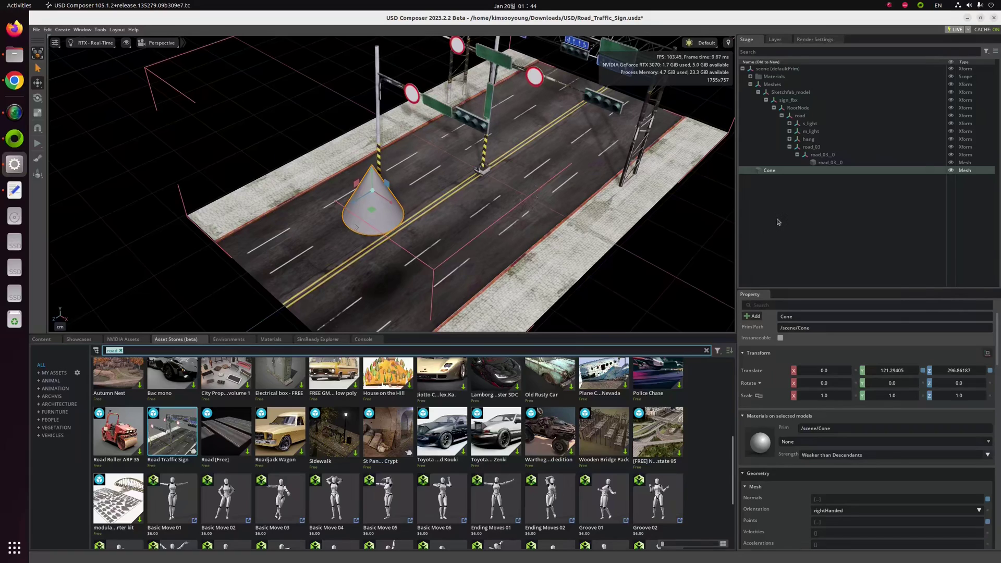
- Try the Rigid Body with Colliders Preset on Sketchfab_model, the parent of all the road meshes
left_click(803, 239)
left_click(799, 93)
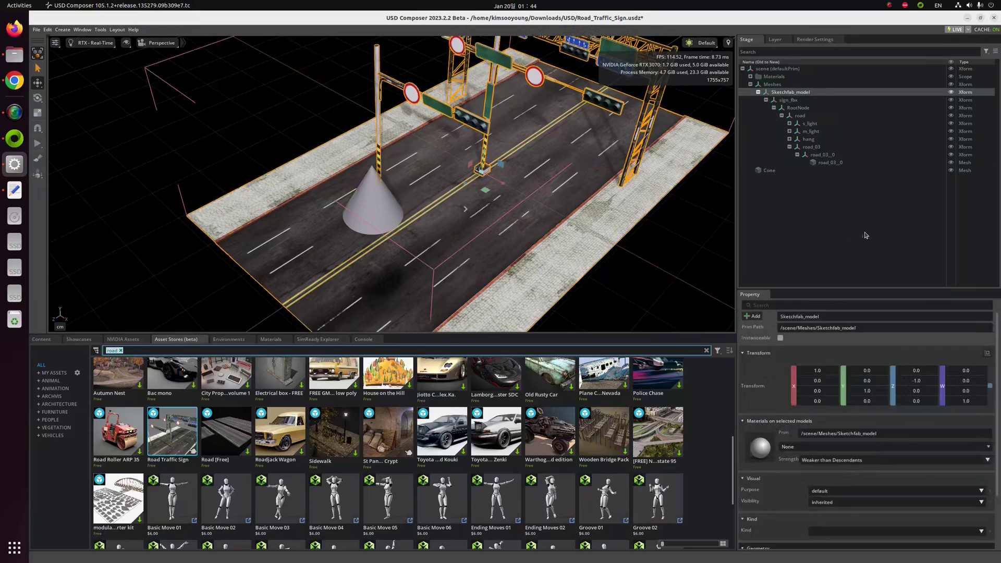
left_click(770, 271)
left_click(790, 100)
left_click(789, 93)
left_click(752, 316)
mouse_move(775, 398)
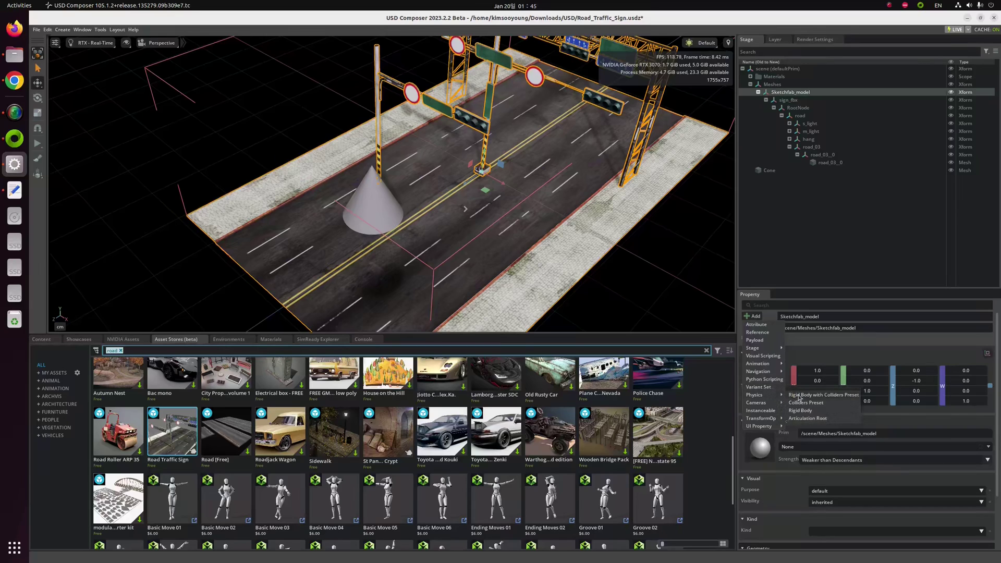
left_click(813, 395)
- Simulate the road model as a rigid body together with the cone, and stop the simulation
left_click(629, 230)
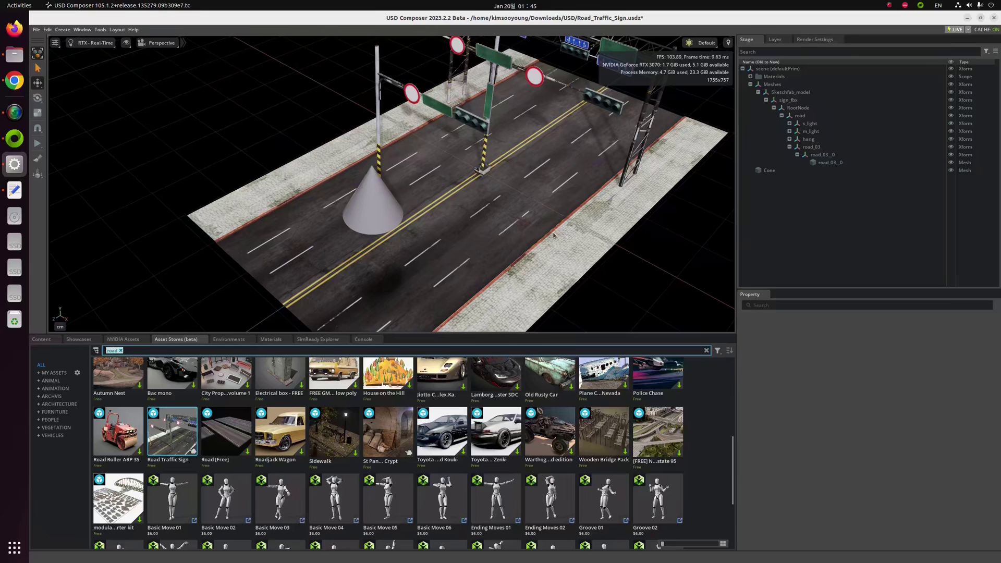
mouse_move(554, 236)
middle_mouse_down()
mouse_move(516, 231)
mouse_move(536, 242)
middle_mouse_up()
scroll(537, 244, "down", 2)
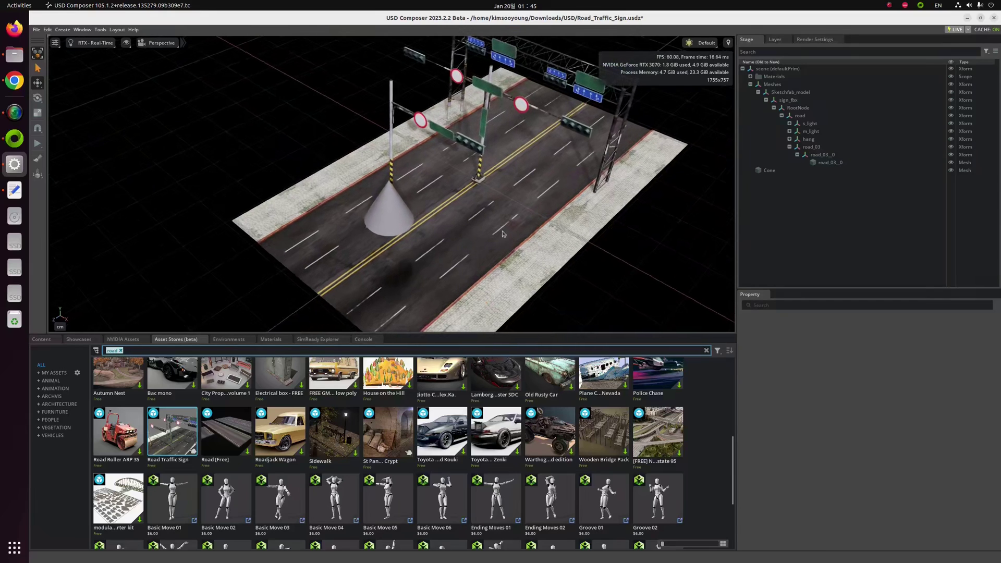
left_click(39, 144)
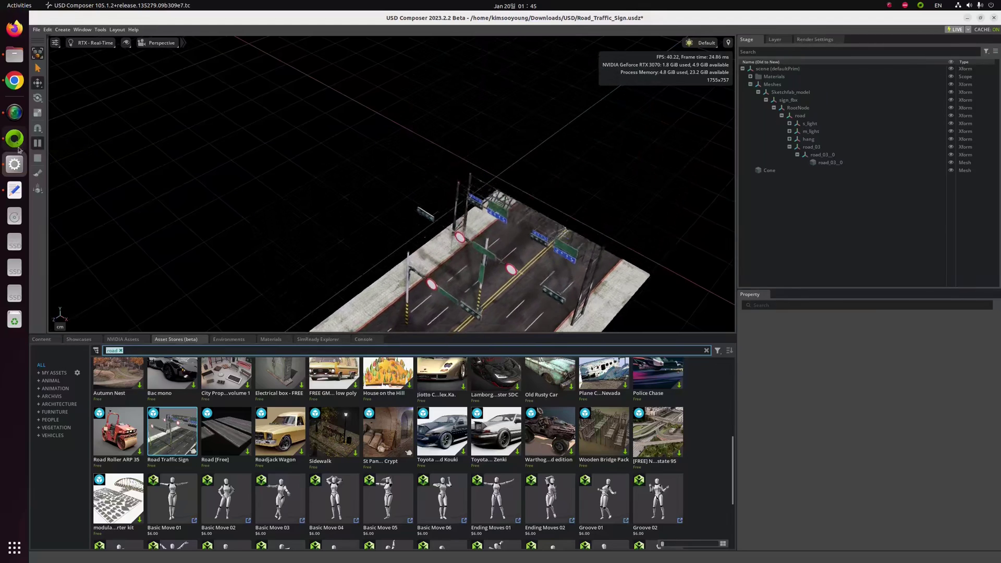
left_click(37, 159)
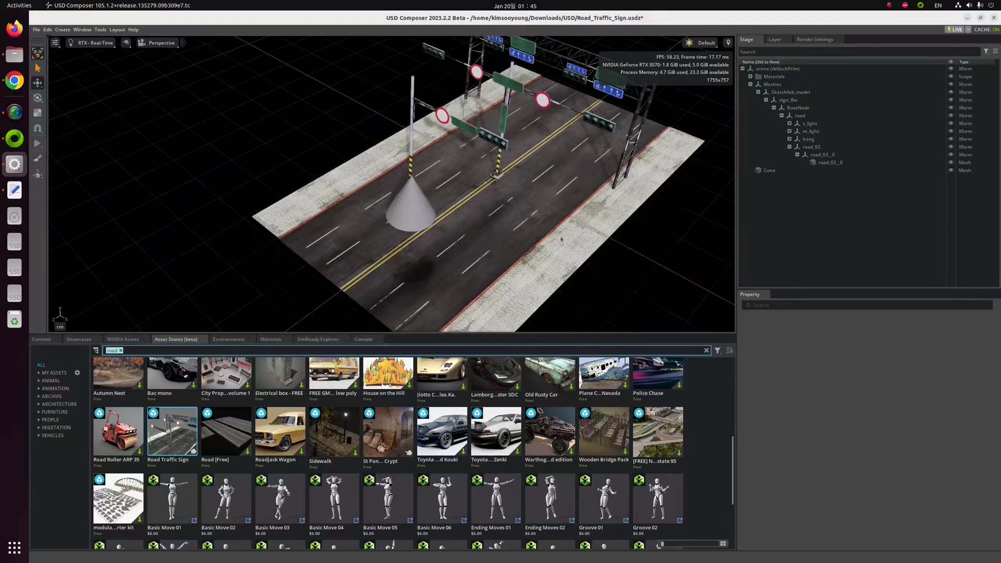
mouse_move(509, 232)
left_mouse_down("alt")
mouse_move(548, 237)
mouse_move(492, 226)
left_mouse_up("alt")
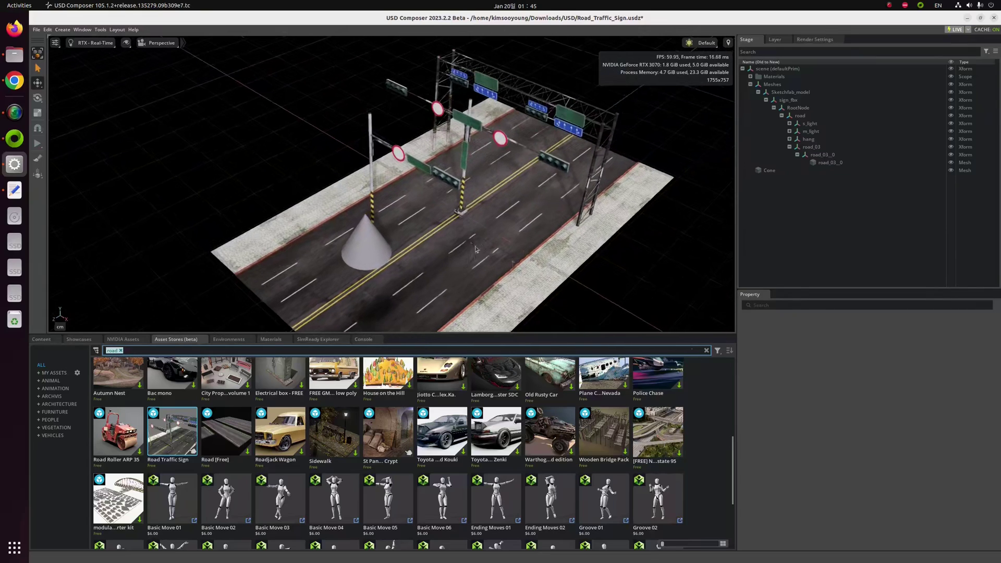
- Replace the rigid body physics on Sketchfab_model with the Colliders Preset
left_click(778, 93)
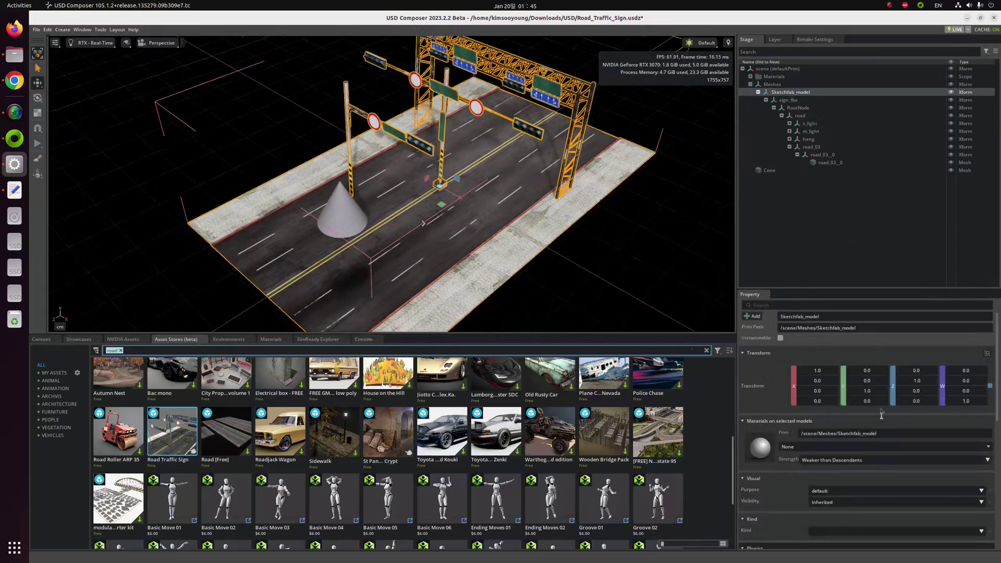
scroll(874, 388, "up", 2)
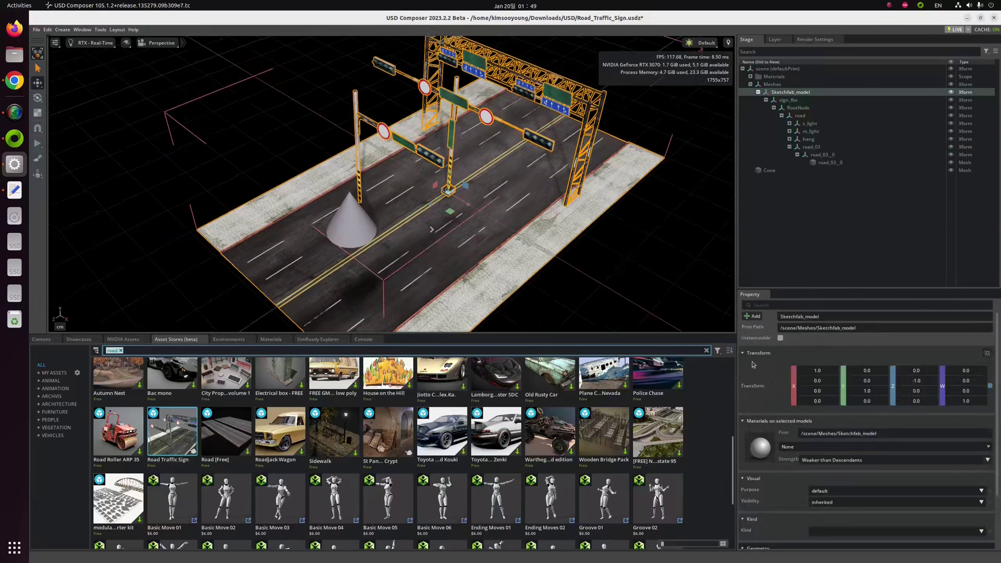
left_click(754, 316)
mouse_move(756, 395)
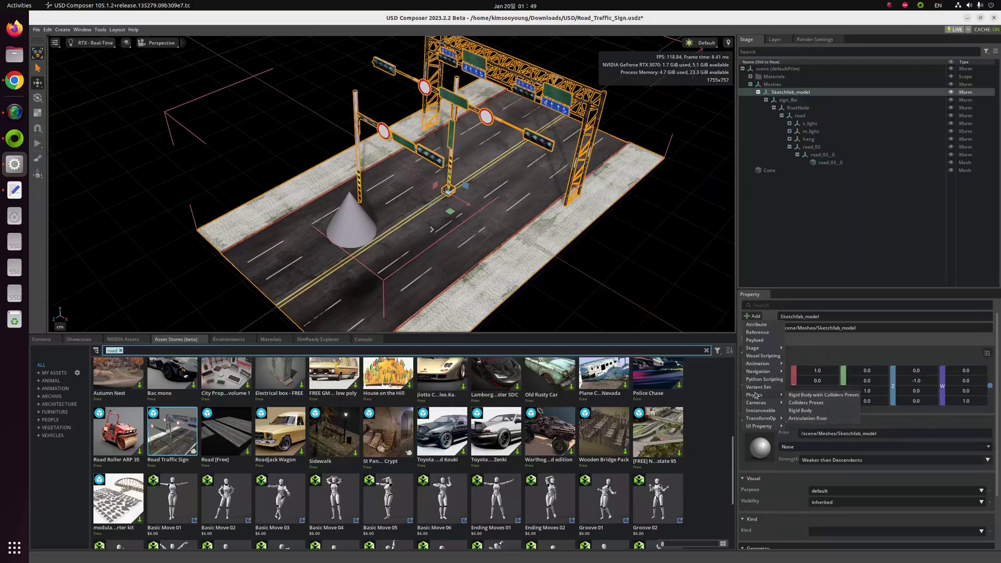
left_click(806, 403)
left_click(843, 266)
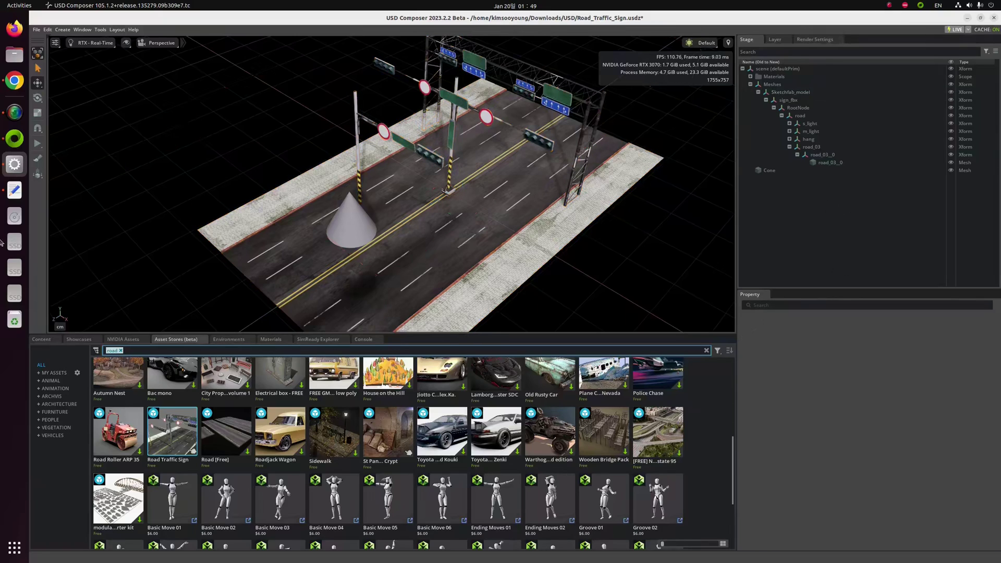
- Play the simulation to test the cone against the road's colliders from several angles, and stop it
left_click(38, 145)
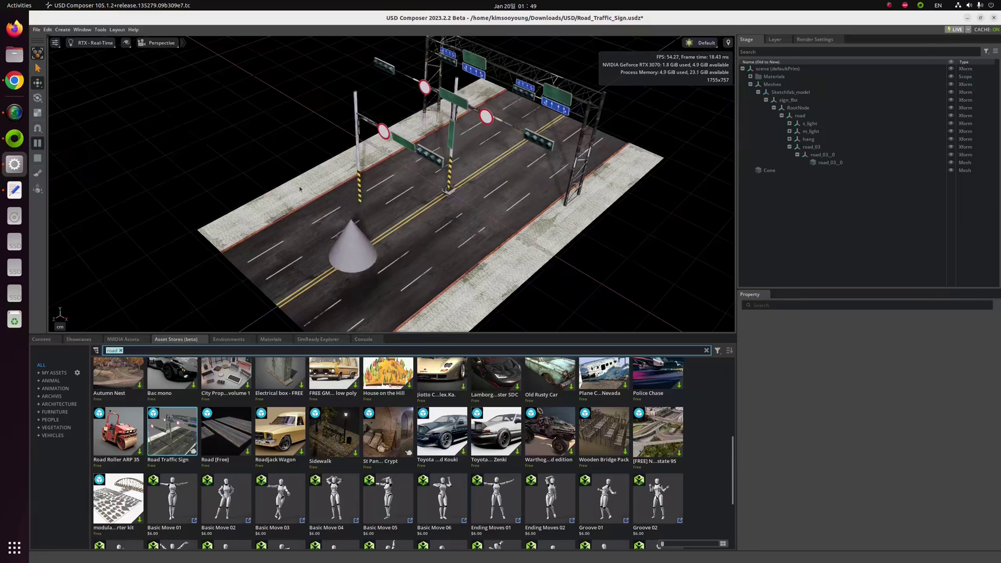
right_click_drag(359, 224, 523, 210)
middle_click_drag(523, 210, 401, 215)
mouse_move(401, 214)
left_mouse_down("alt")
mouse_move(452, 193)
mouse_move(462, 214)
mouse_move(426, 237)
mouse_move(389, 202)
left_mouse_up("alt")
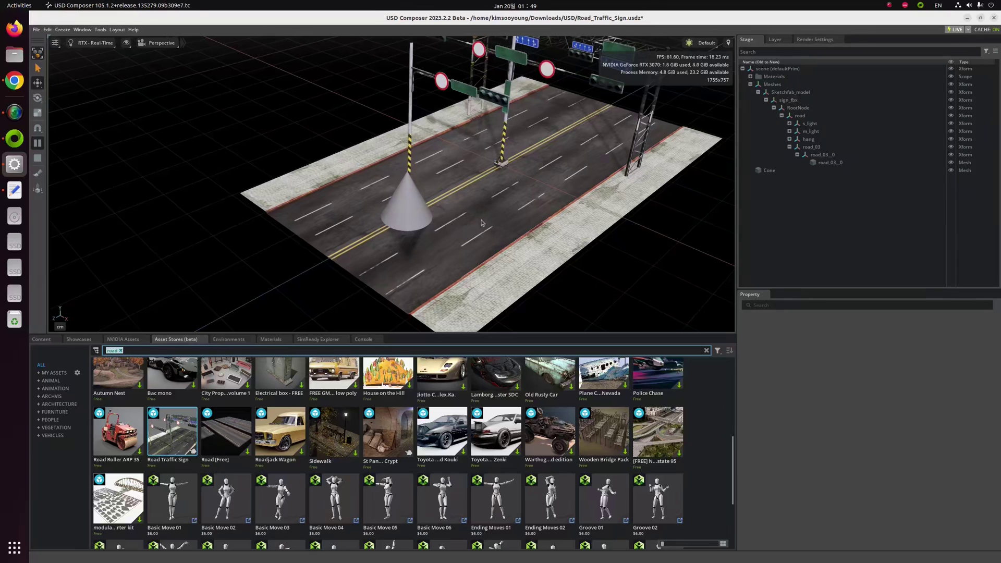
left_click_drag(506, 175, 485, 205, "alt")
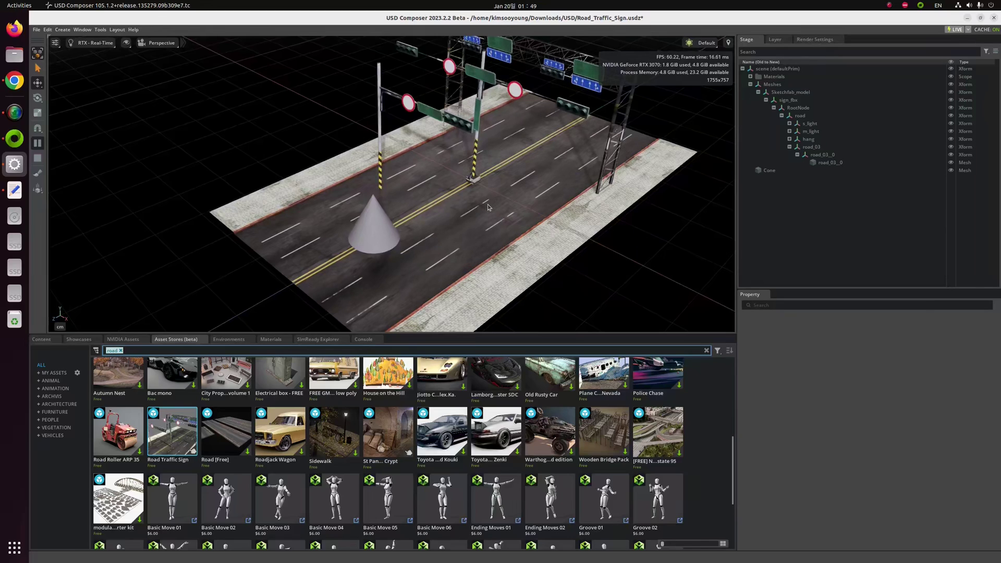
right_click_drag(490, 204, 510, 195)
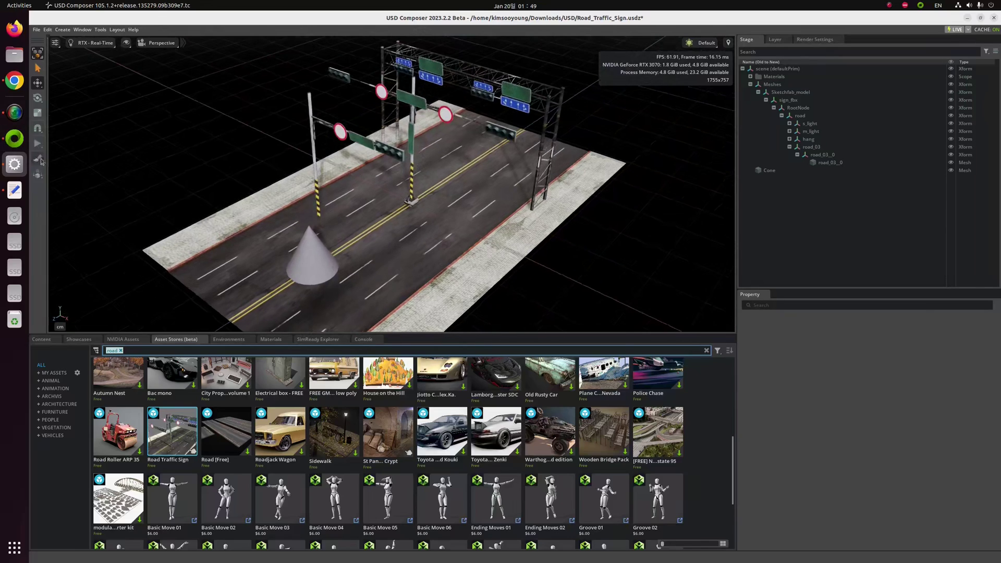
- Delete the cone from the stage
left_click(777, 170)
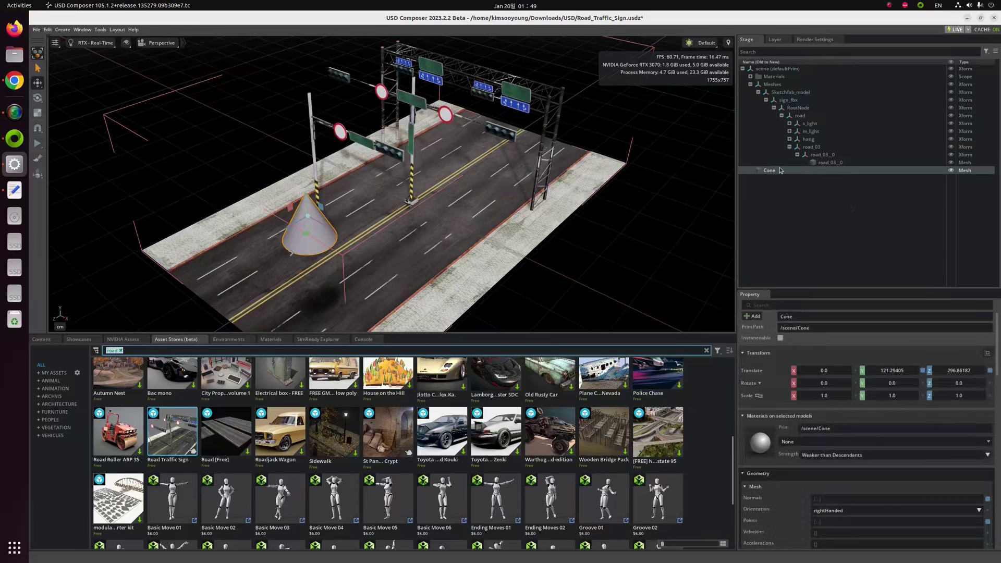
key("Delete")
left_click_drag(422, 228, 447, 223, "alt")
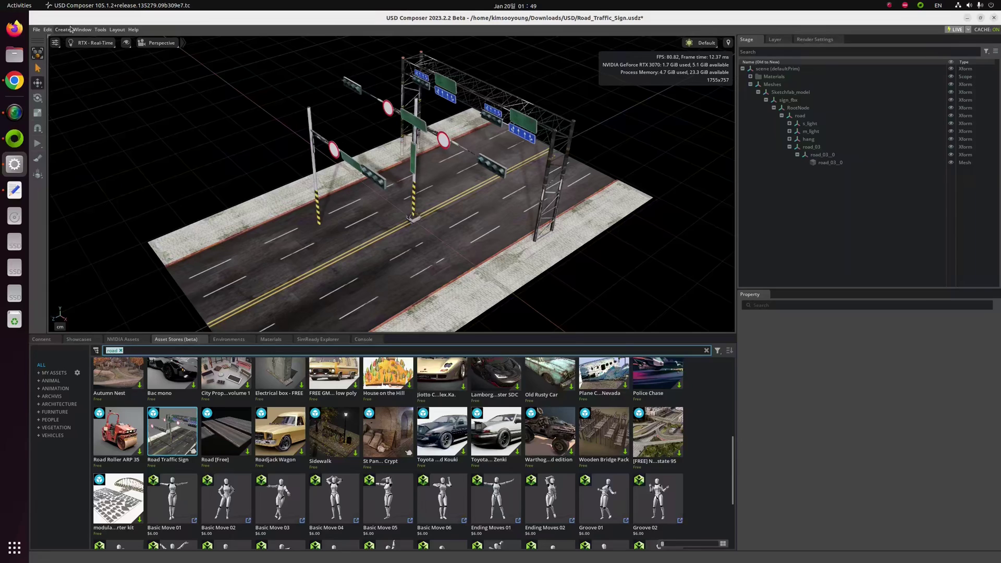
- Create a distant light and move it high above the road's near end, to about Y 447.6 and Z 469.9
left_click(71, 29)
mouse_move(72, 67)
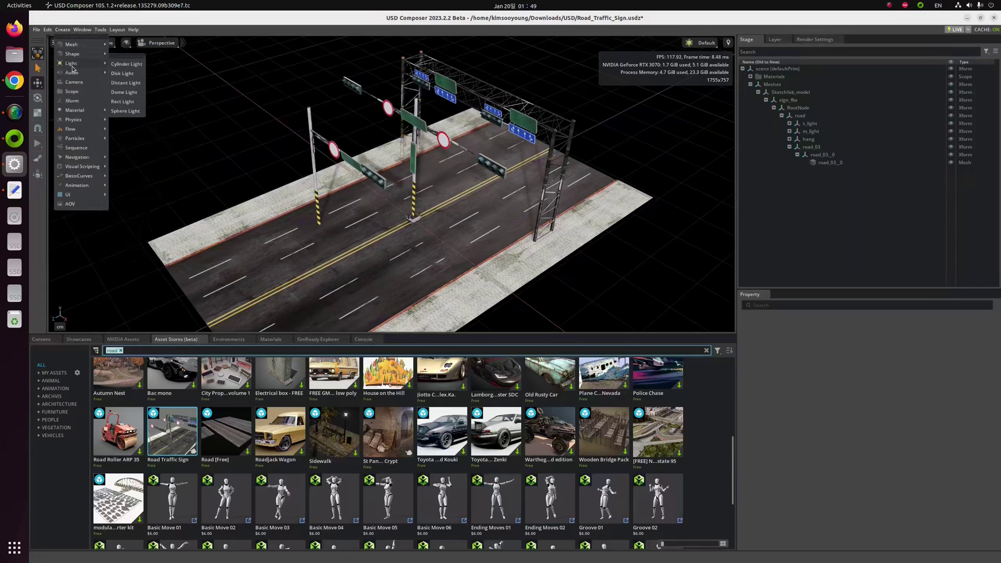
left_click(134, 84)
right_click_drag(483, 259, 460, 255)
left_click_drag(455, 241, 235, 283)
left_click_drag(258, 315, 224, 72)
right_click_drag(459, 245, 431, 234)
middle_click_drag(430, 234, 239, 145)
right_click_drag(239, 146, 308, 205)
middle_click_drag(334, 219, 406, 262)
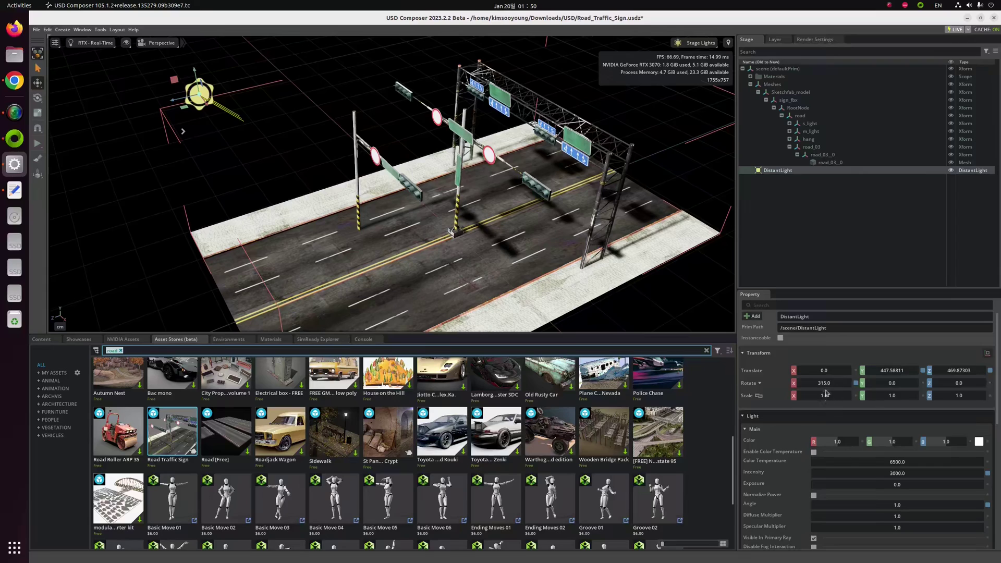
- Try different X rotations for the distant light and set it to -45
left_click_drag(838, 387, 824, 387)
left_click_drag(388, 398, 636, 399)
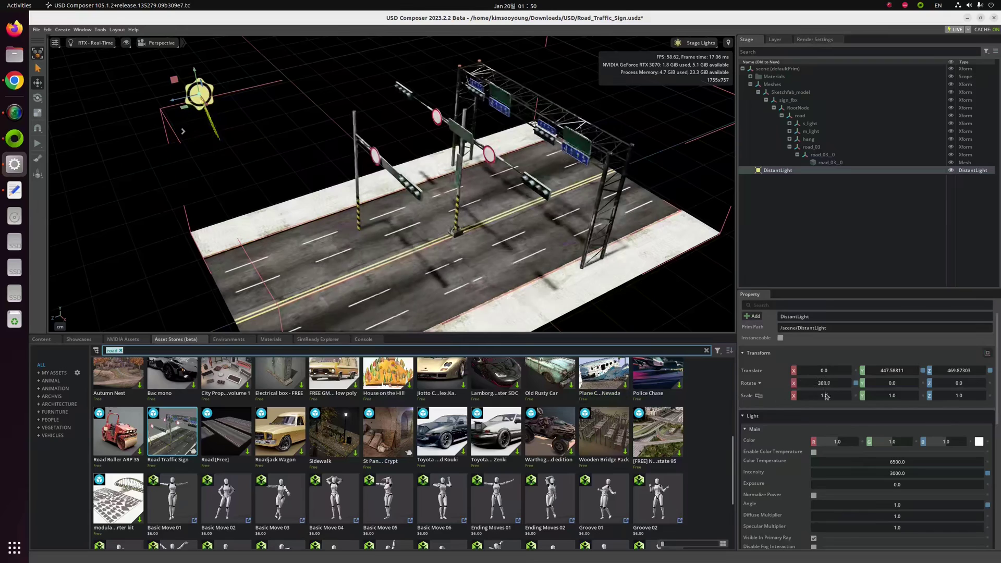
mouse_move(828, 397)
left_mouse_down()
mouse_move(839, 397)
mouse_move(829, 400)
left_mouse_up()
right_click(829, 399)
double_click(835, 384)
type("-45")
key("Return")
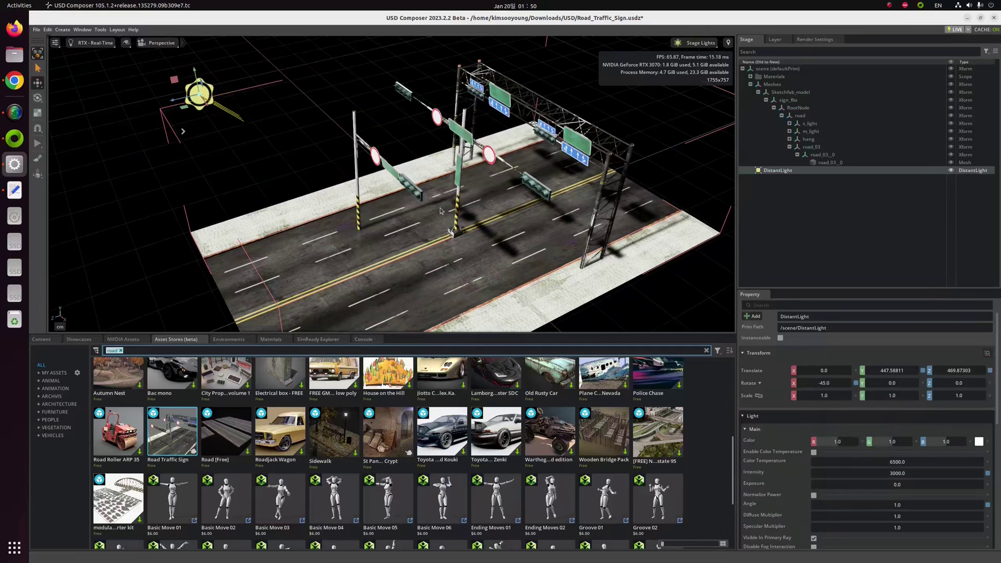
- Save the stage flattened as traffic_lane_with_sunshine.usd in the Downloads/USD folder
left_click_drag(434, 209, 423, 227, "alt")
right_click_drag(423, 228, 433, 273)
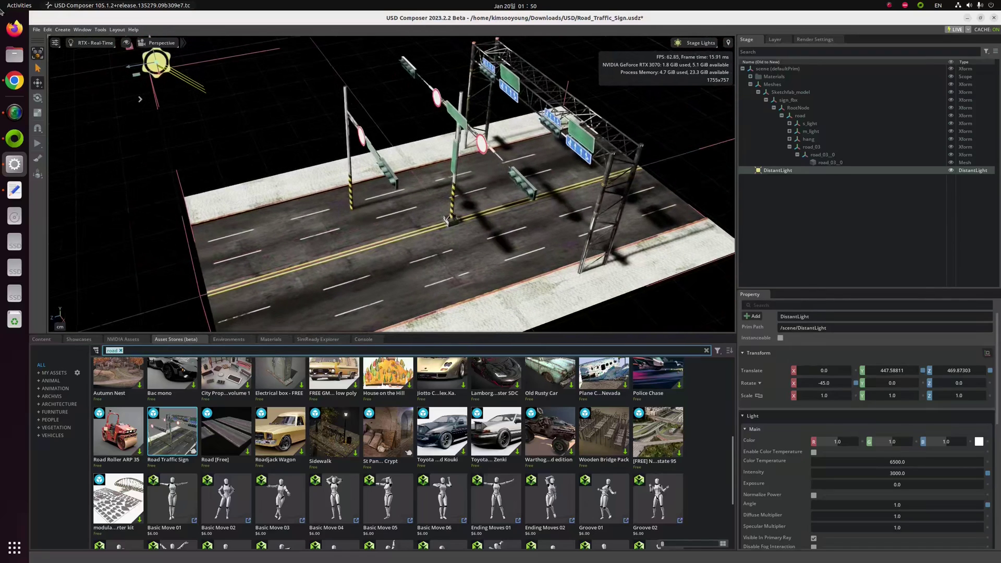
left_click(82, 30)
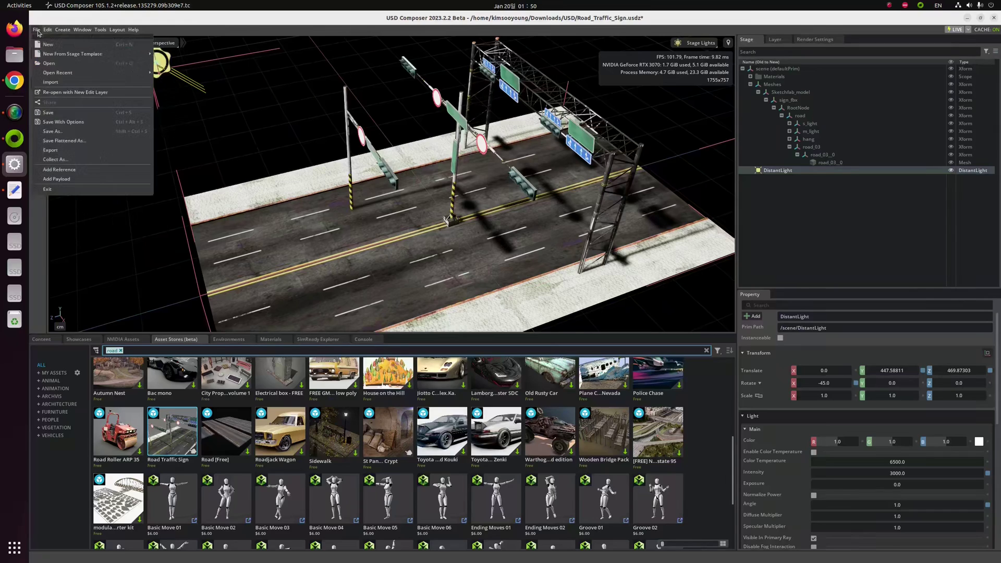
left_click(60, 141)
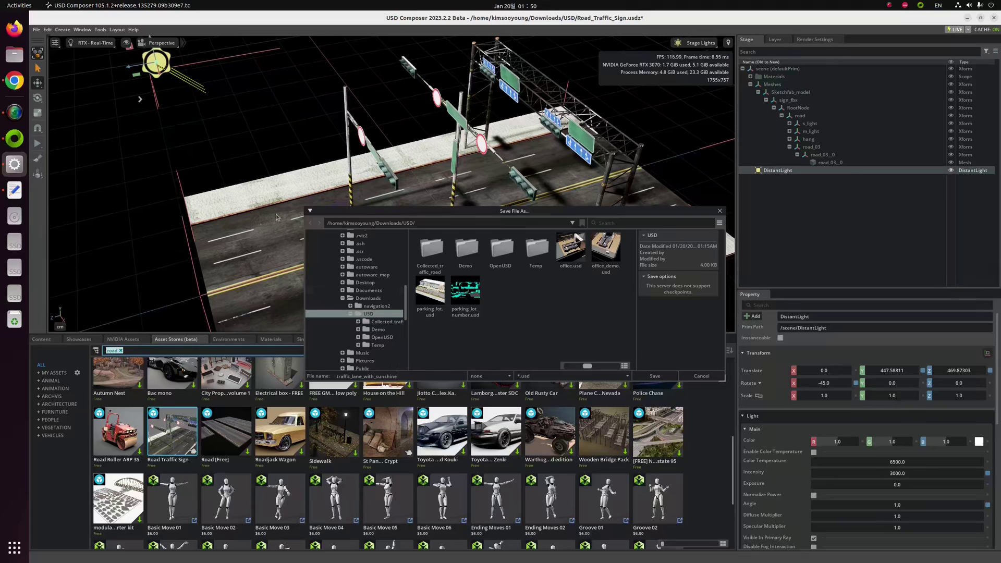
left_click(659, 376)
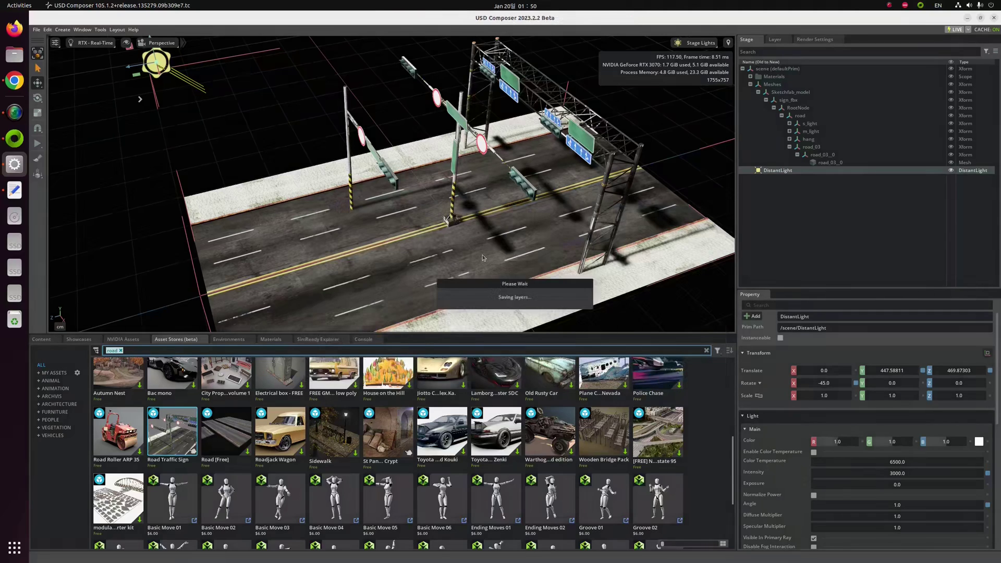
- Browse to the Downloads/USD folder in the file manager and locate traffic_lane_with_sunshine.usd
key("super+e")
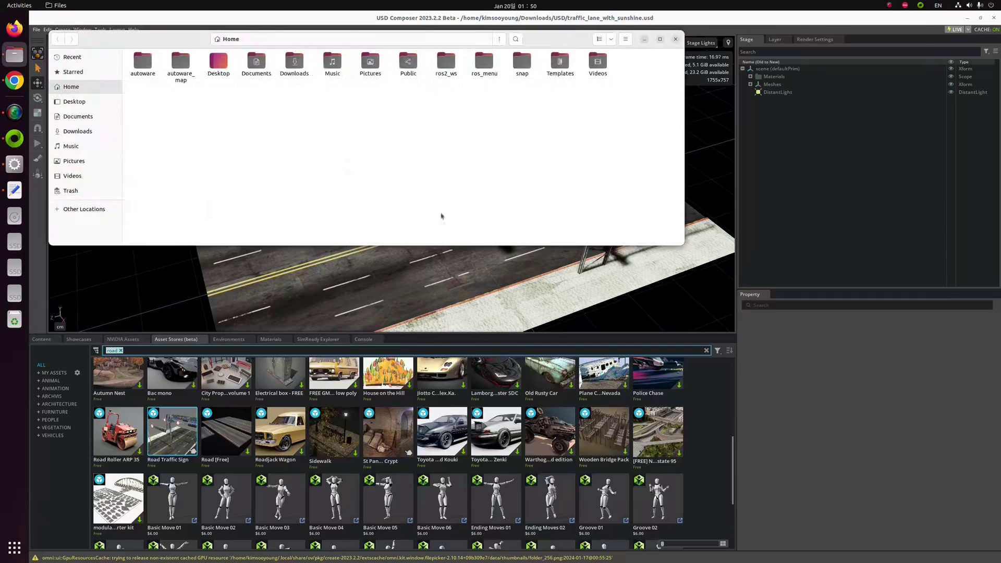
left_click_drag(257, 45, 451, 198)
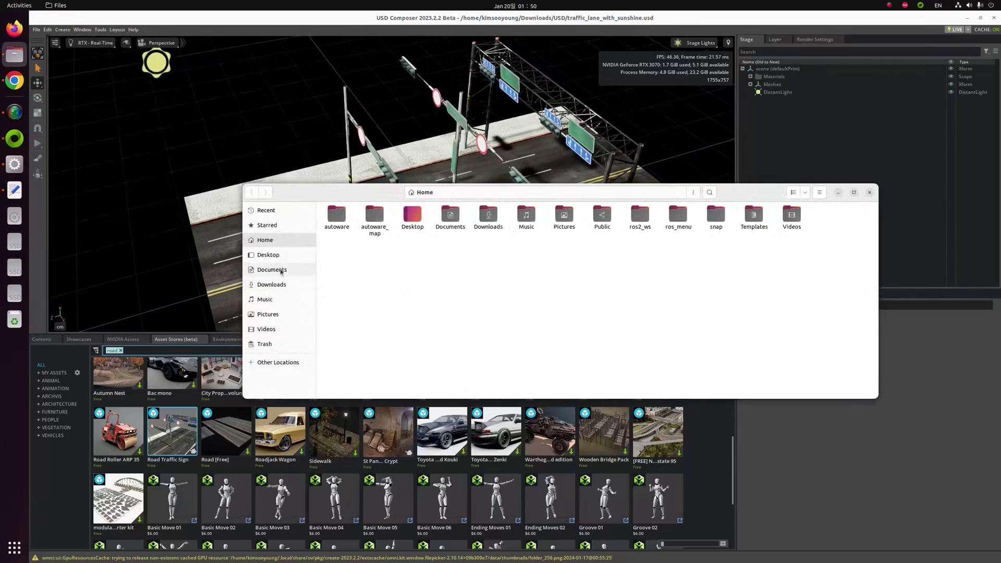
left_click(272, 285)
double_click(342, 215)
left_click(339, 279)
left_click(375, 292)
left_click(335, 283)
left_click(396, 299)
left_click(339, 279)
left_click(410, 305)
left_click(165, 241)
right_click_drag(398, 231, 436, 258)
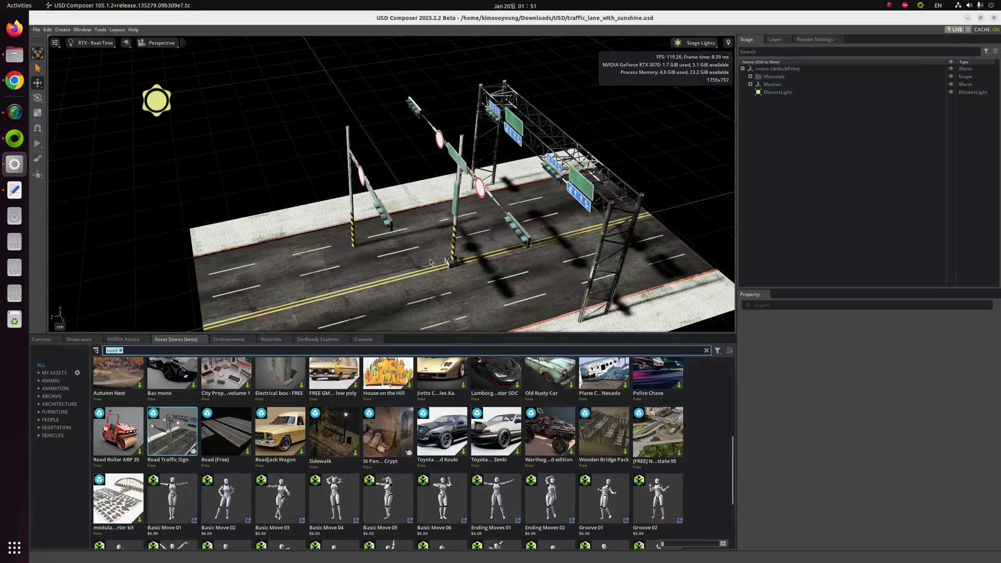
left_click_drag(432, 262, 457, 264, "alt")
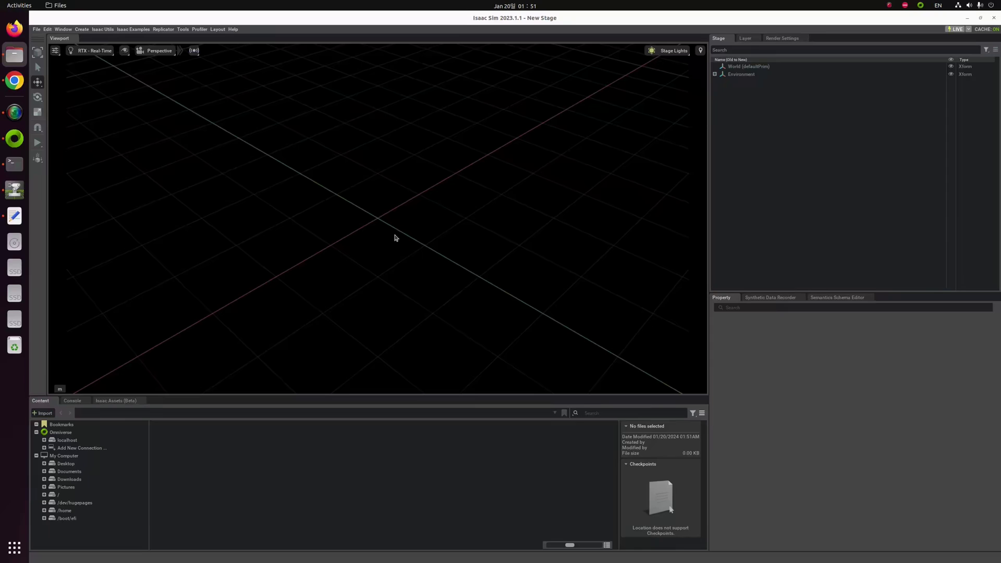
- Switch to Isaac Sim and open traffic_lane_with_sunshine.usd from the file manager's Downloads/USD folder as its stage
left_click(531, 238)
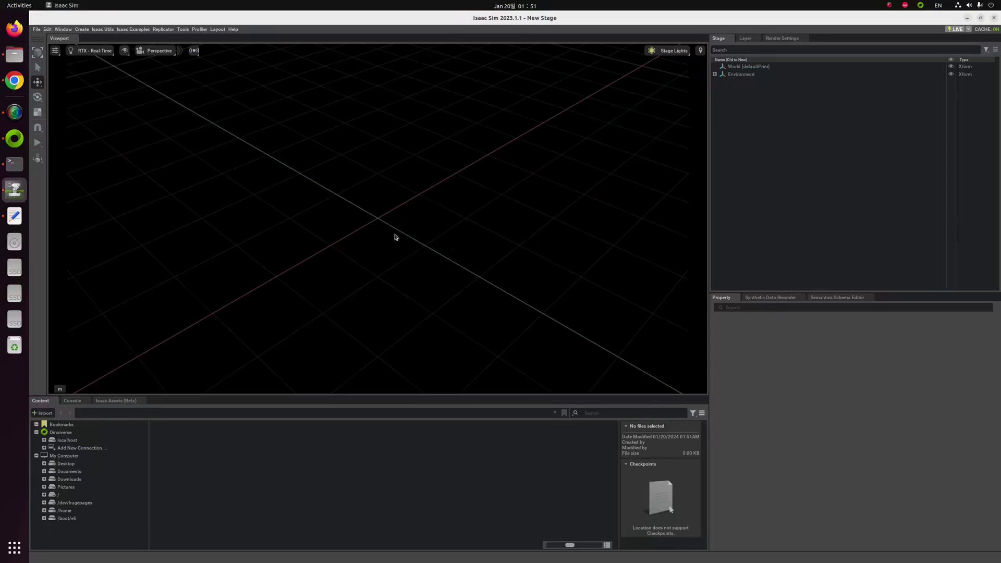
key("alt+Tab")
left_click_drag(620, 366, 668, 308)
left_click_drag(730, 271, 692, 257)
left_click(718, 378)
left_click(329, 341)
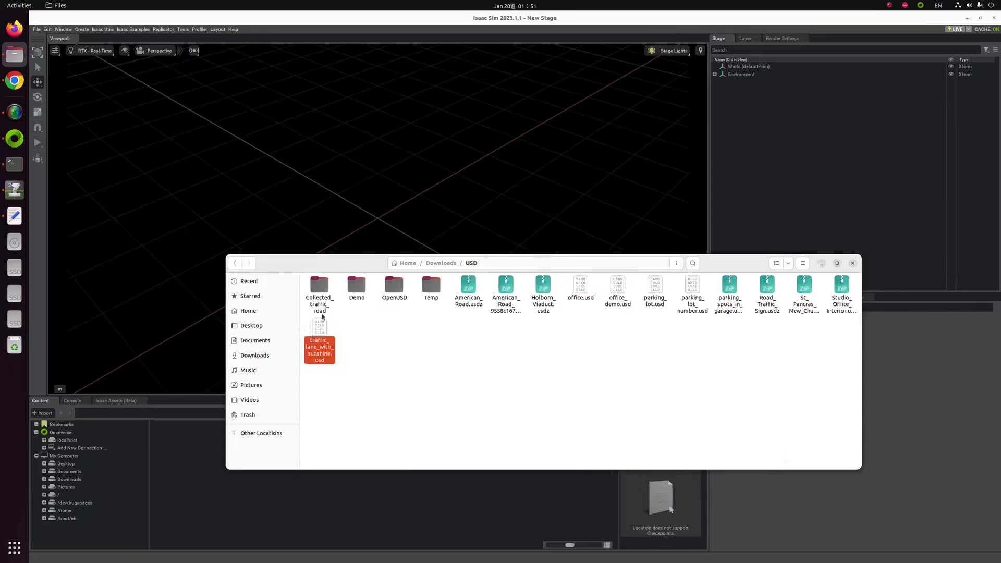
left_click(364, 356)
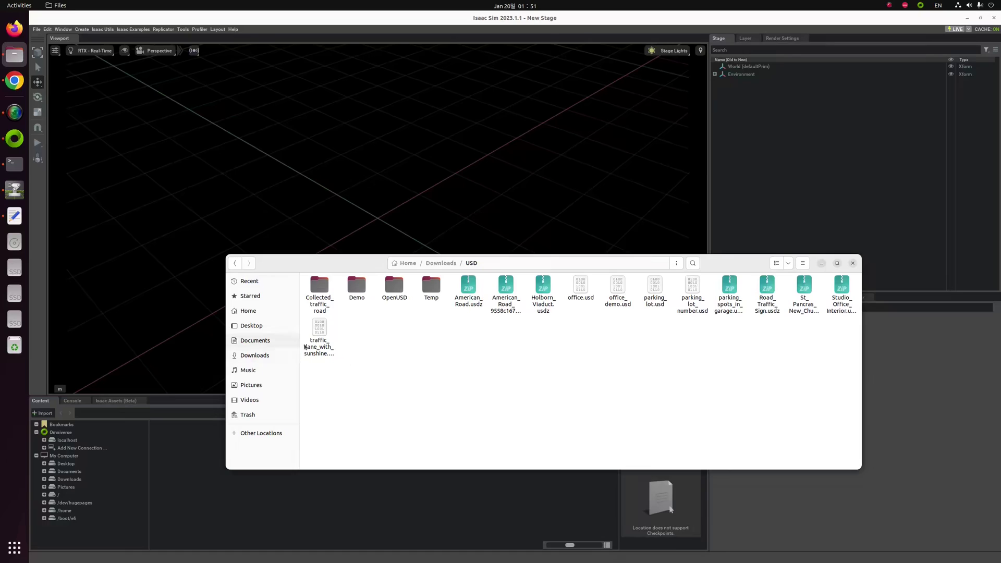
left_click(323, 350)
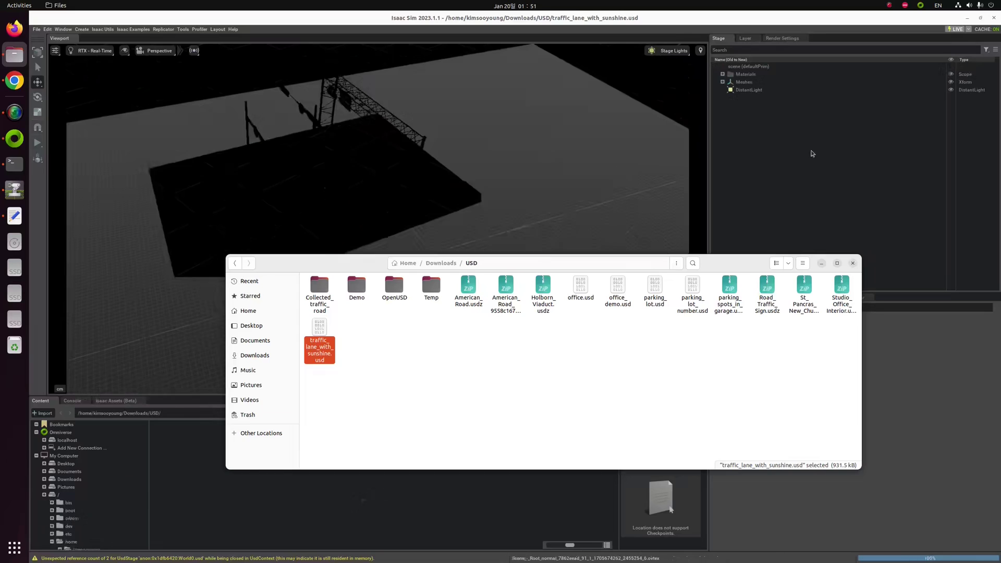
left_click_drag(420, 218, 459, 211, "alt")
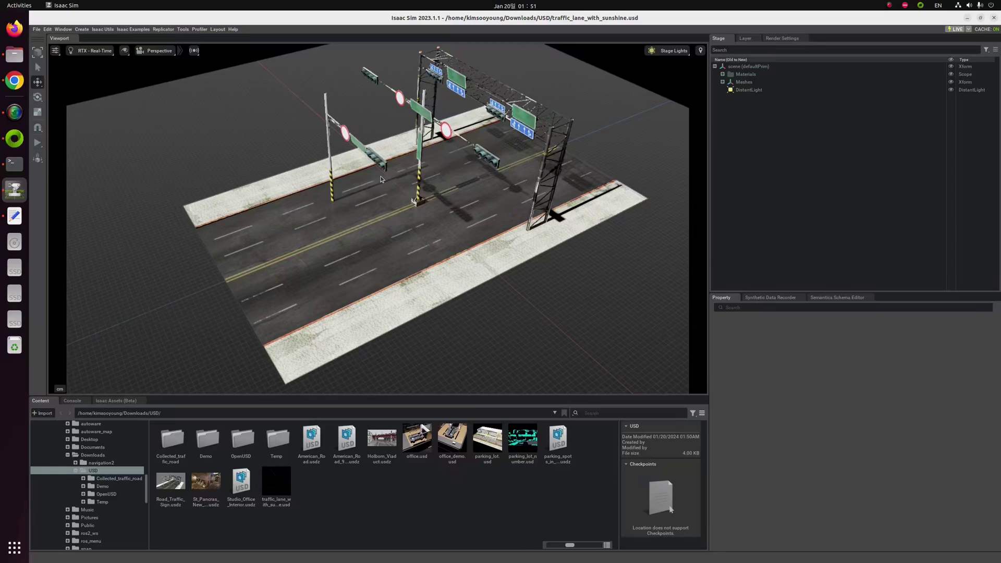
- Create a cone mesh and move it above the road's near end, to about Y 137 and Z 307.3
left_click(82, 29)
mouse_move(91, 45)
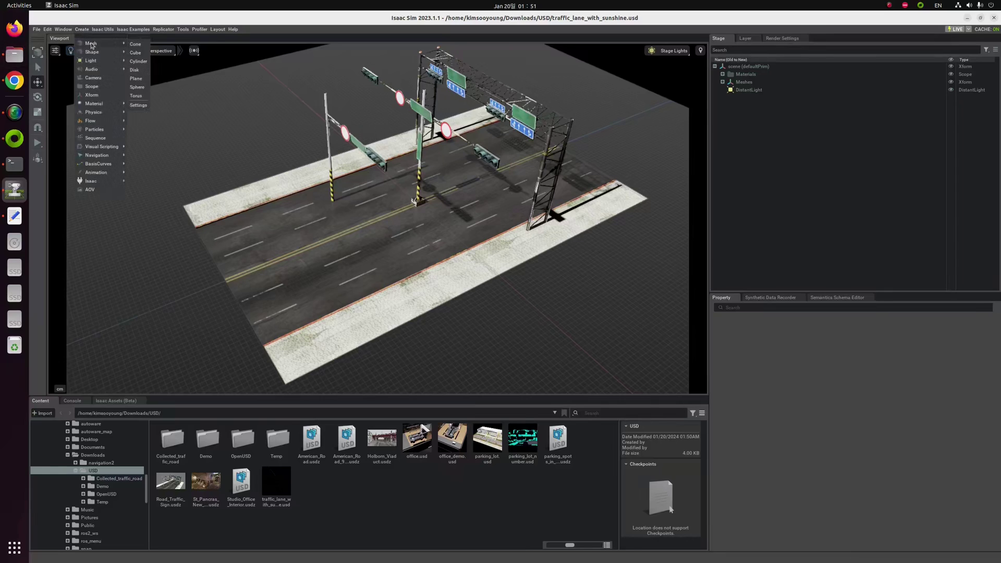
left_click(135, 43)
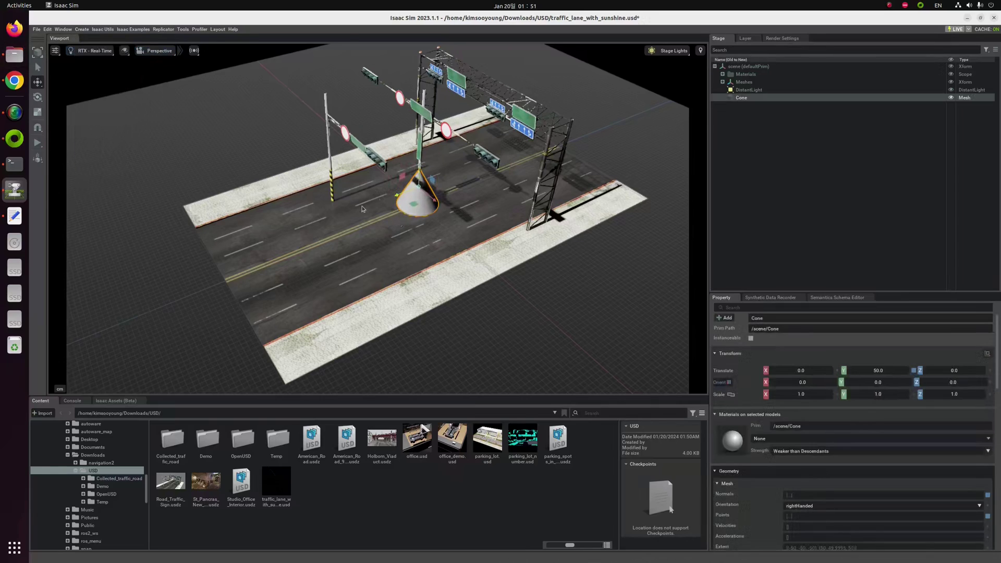
left_click_drag(300, 222, 297, 188)
right_click_drag(297, 185, 307, 180)
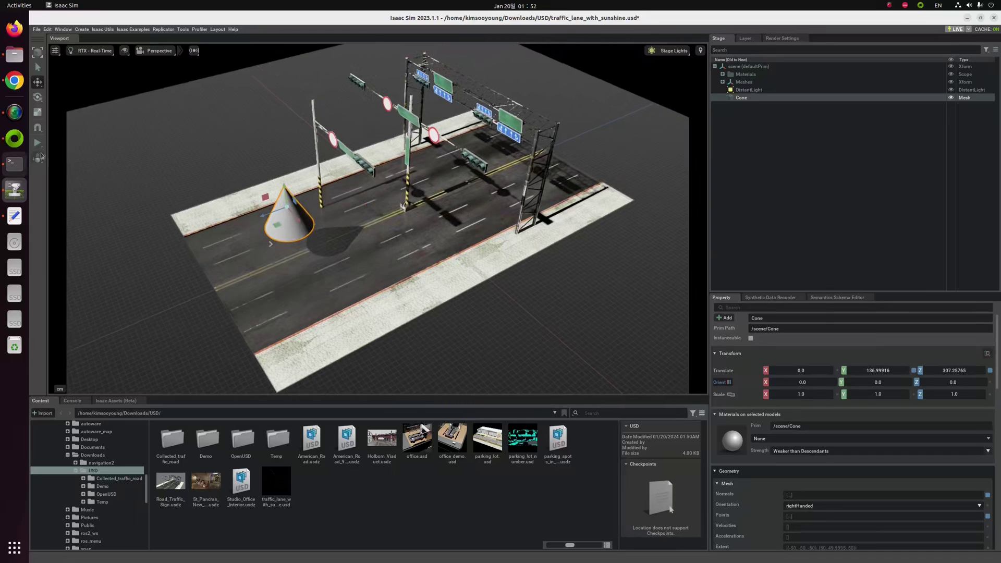
- Run the simulation to check how the cone behaves without physics, and stop it
left_click(38, 142)
right_click_drag(317, 261, 284, 259)
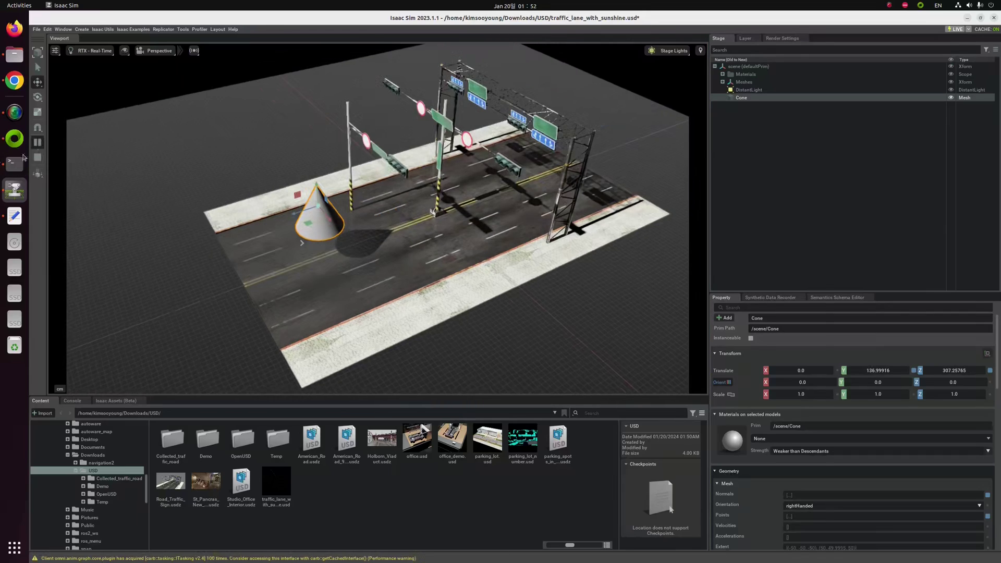
left_click(37, 157)
- Add rigid body physics with colliders to the cone
left_click(767, 175)
left_click(751, 98)
left_click(726, 318)
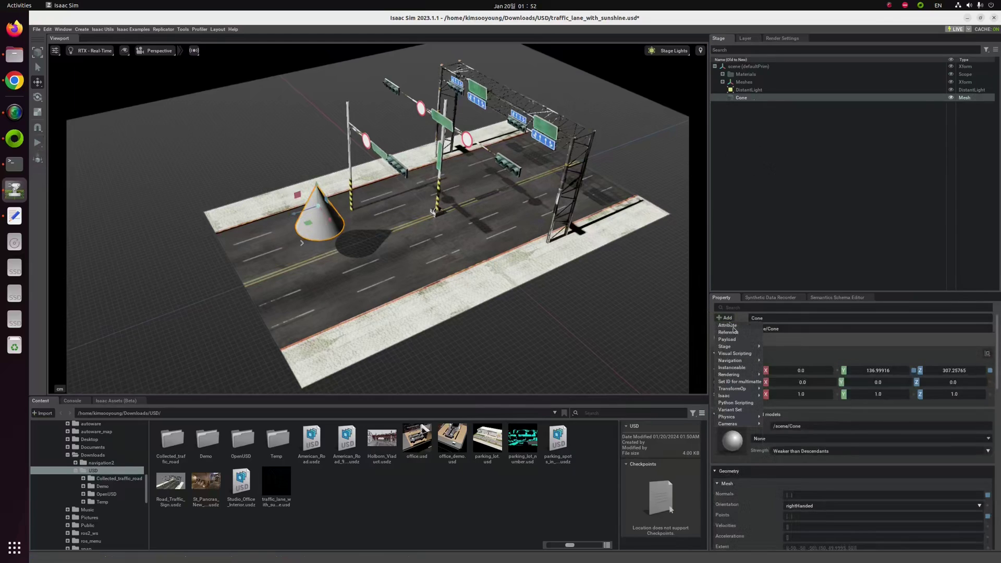
mouse_move(736, 398)
mouse_move(738, 417)
left_click(778, 422)
left_click(816, 163)
- Simulate the cone's fall onto the road, and stop the simulation
left_click(38, 142)
scroll(410, 268, "up", 5)
right_click_drag(409, 267, 404, 229)
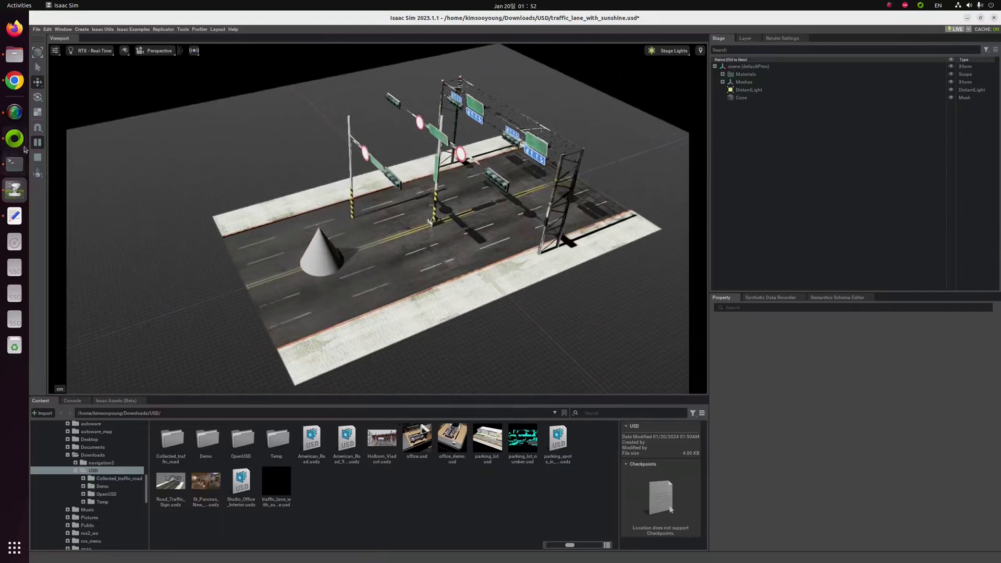
left_click(37, 157)
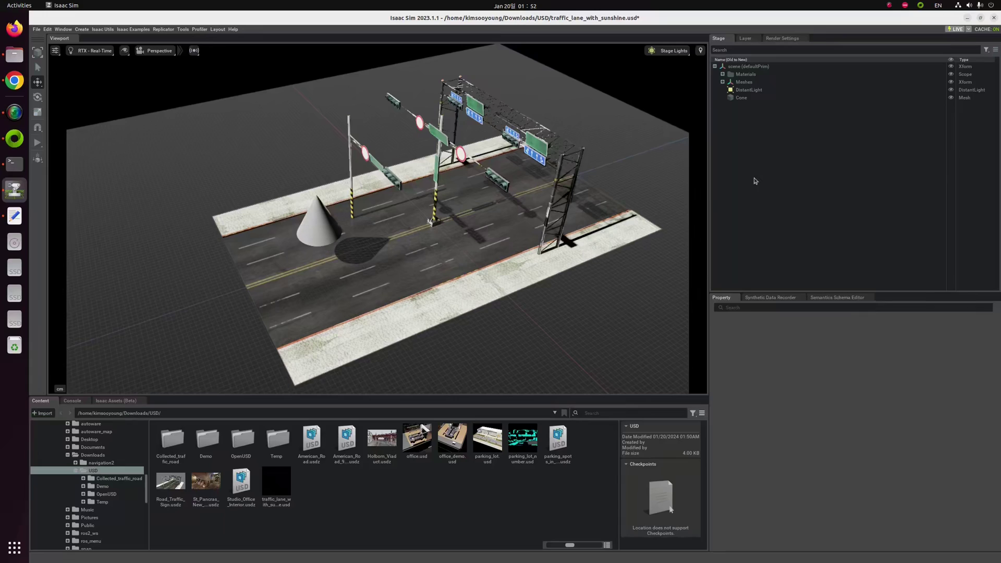
- Select the cone, rerun the simulation to check its translate values during the fall, and stop it
left_click(751, 98)
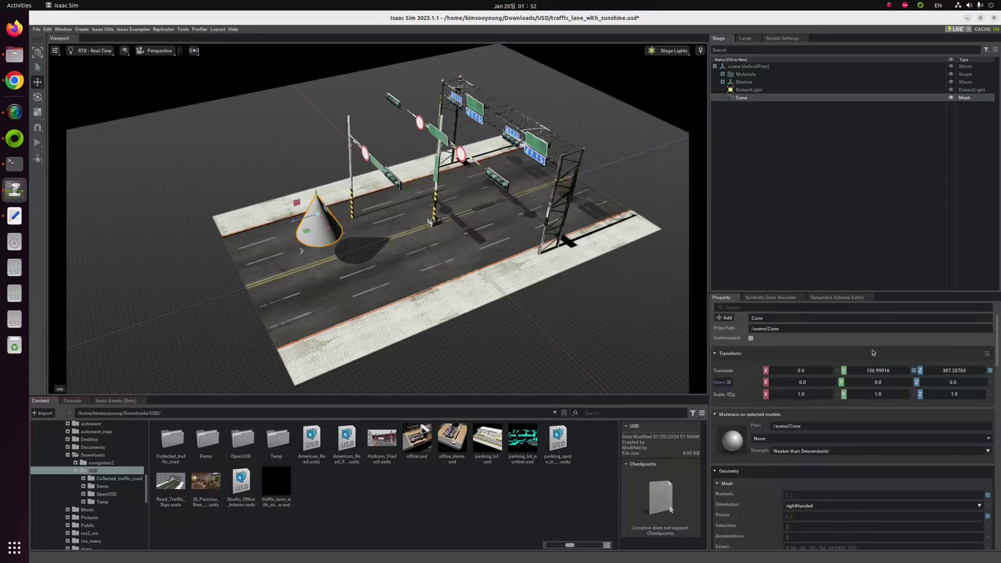
left_click(37, 143)
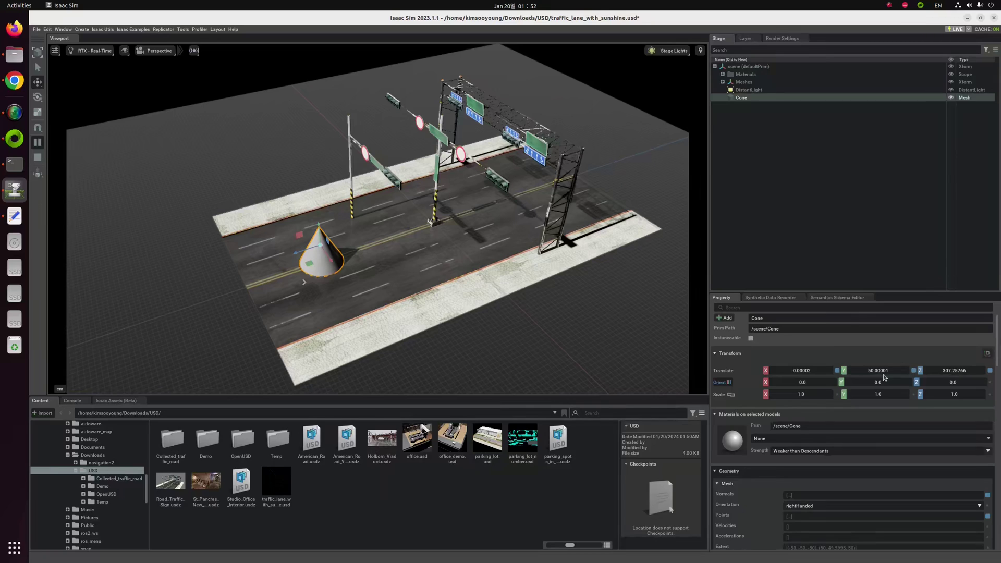
right_click_drag(540, 286, 395, 232)
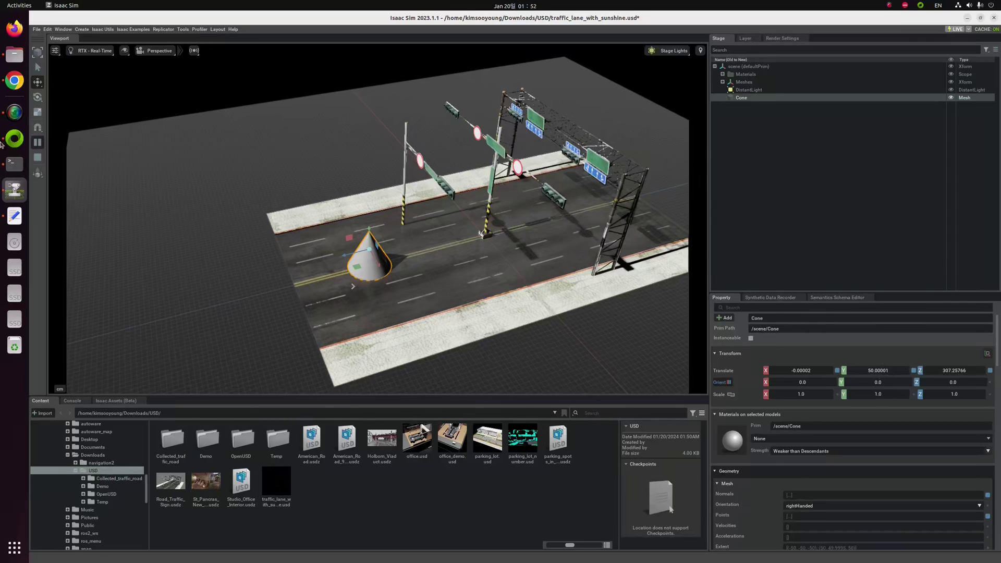
left_click(38, 157)
- Start a new stage without saving the road scene
left_click(37, 29)
left_click(58, 44)
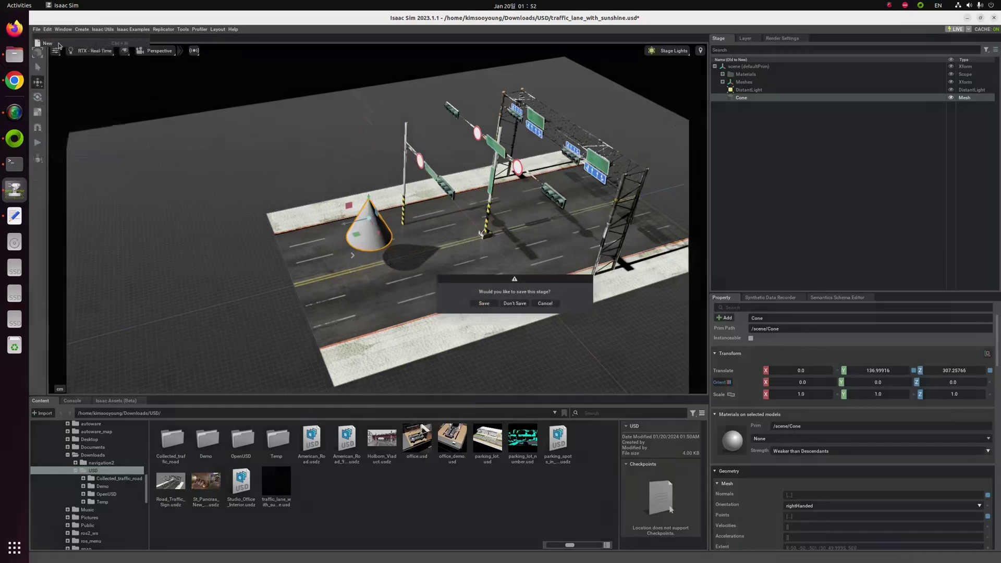
left_click(515, 303)
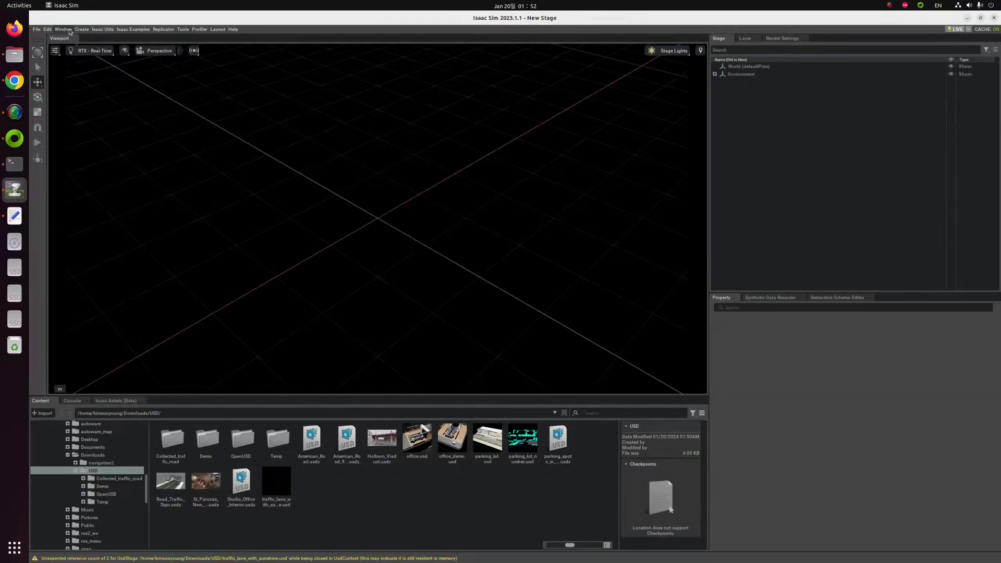
- Create a cube mesh and move it along X to about 0.09
left_click(82, 29)
mouse_move(94, 41)
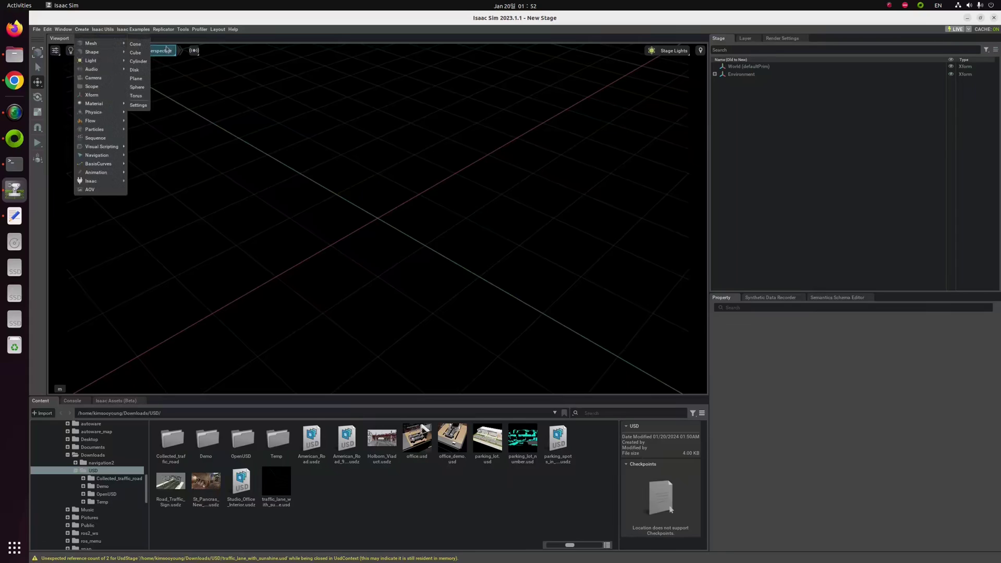
left_click(139, 58)
right_click_drag(500, 298, 537, 305)
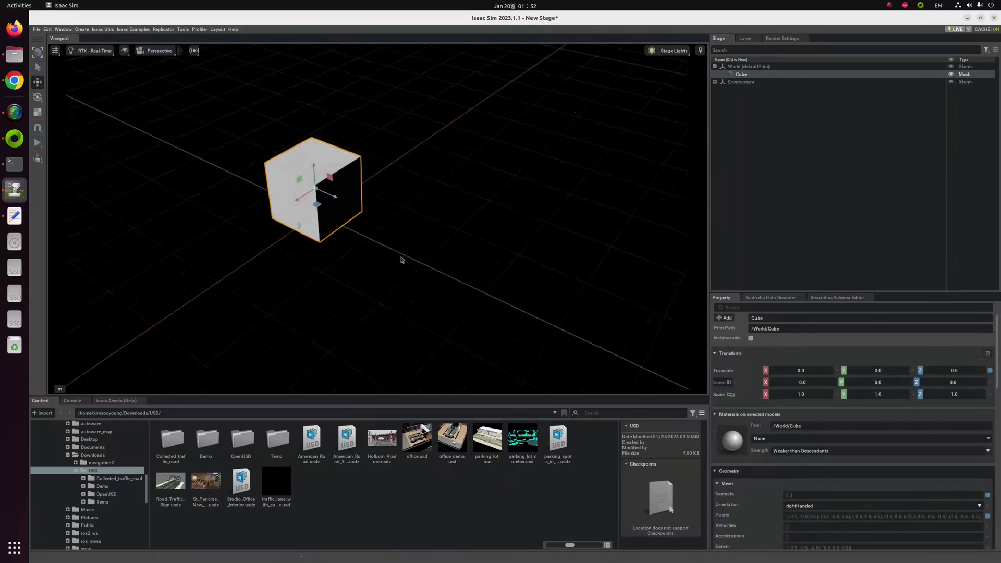
left_click_drag(296, 199, 313, 224)
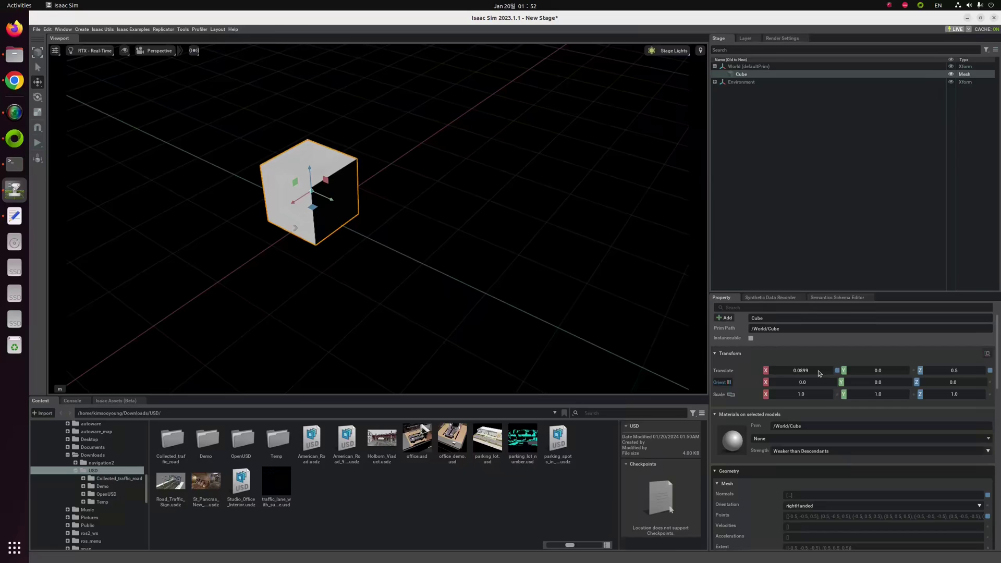
middle_click_drag(427, 243, 431, 264)
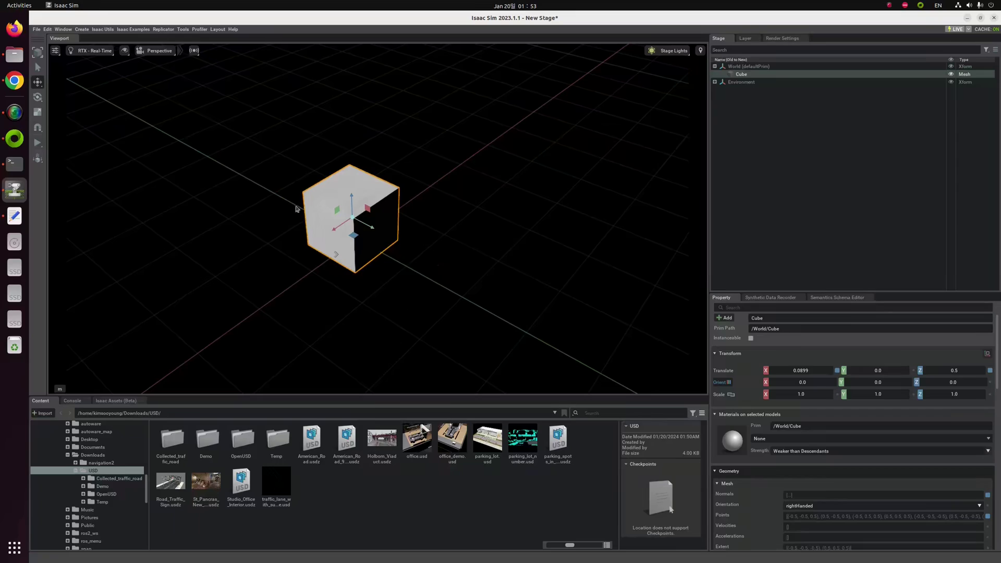
left_click(173, 86)
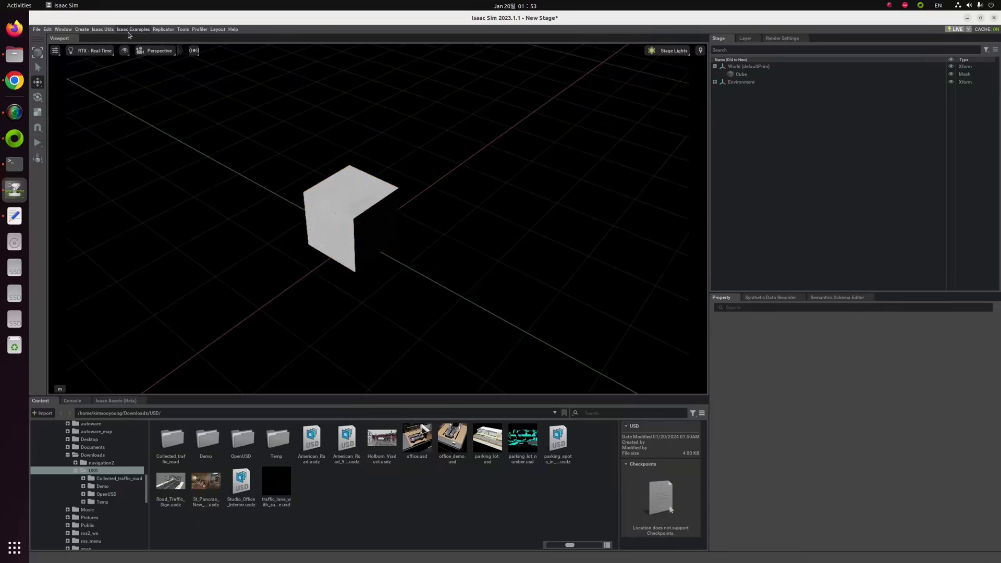
- Open the USD Unit Converter and convert the open stage to 0.1 meters per unit
left_click(110, 30)
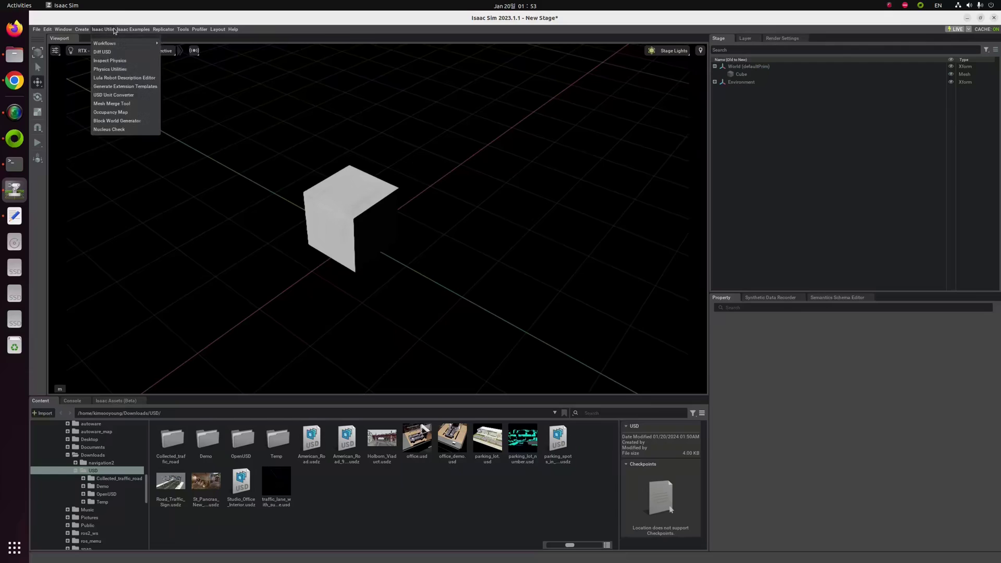
left_click(140, 95)
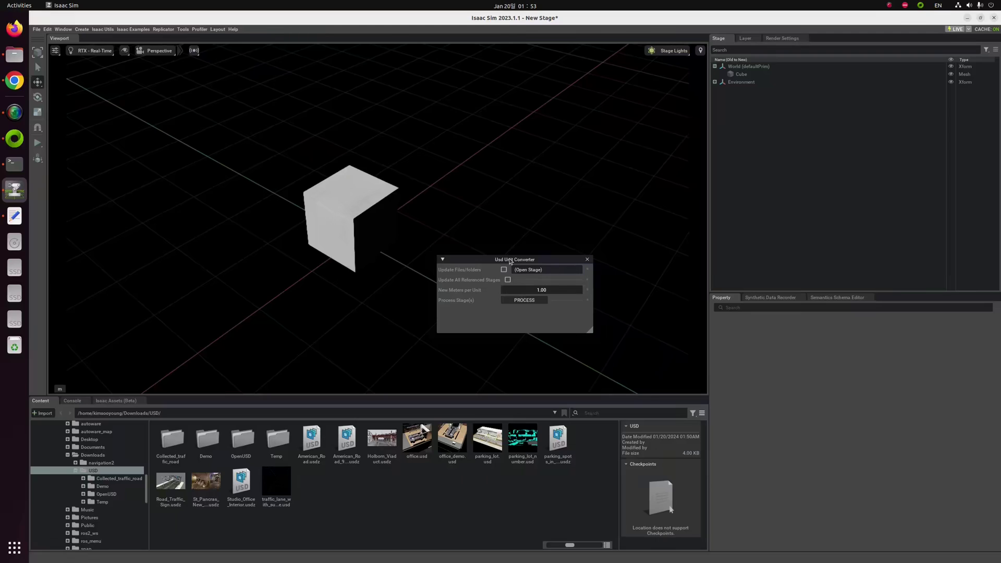
left_click_drag(511, 261, 588, 210)
left_click(614, 241)
type("0.")
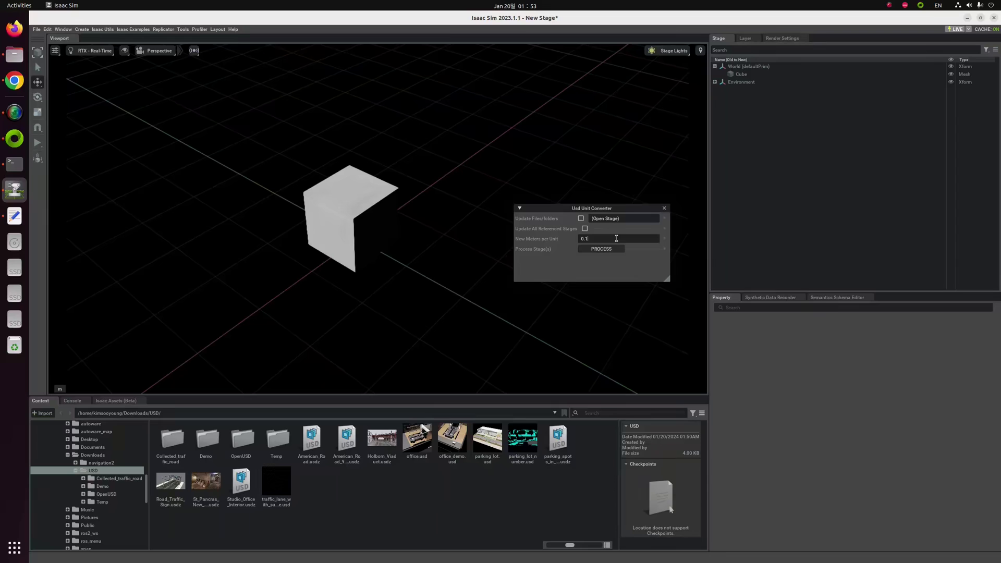
type("1")
left_click(601, 249)
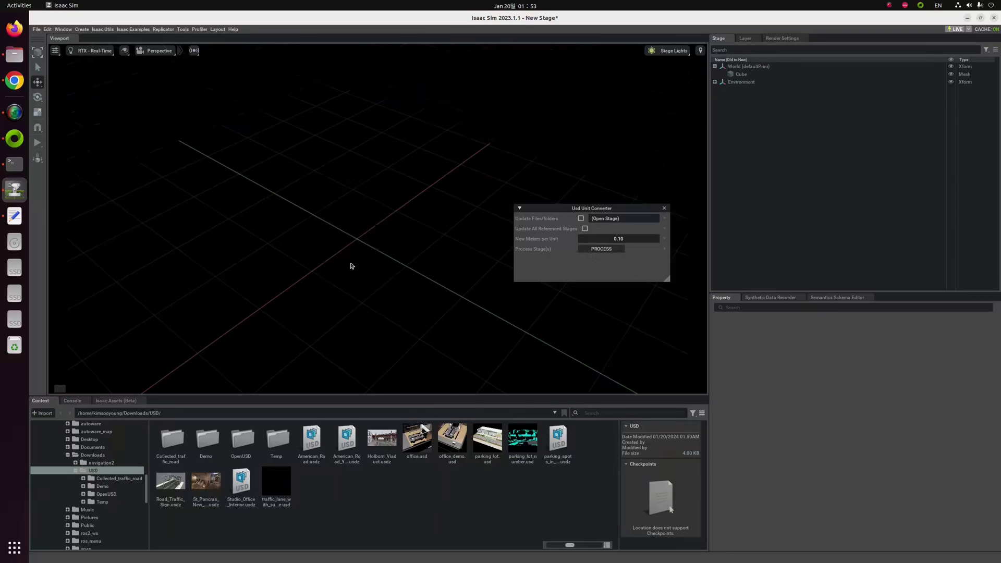
- Inspect the cube at the new scale and convert the open stage back to 1 meter per unit
scroll(326, 298, "up", 2)
middle_click_drag(327, 297, 363, 232)
scroll(346, 243, "down", 5)
scroll(358, 233, "down", 6)
scroll(373, 228, "up", 3)
mouse_move(394, 256)
middle_mouse_down()
mouse_move(374, 295)
mouse_move(426, 295)
mouse_move(399, 255)
mouse_move(393, 267)
middle_mouse_up()
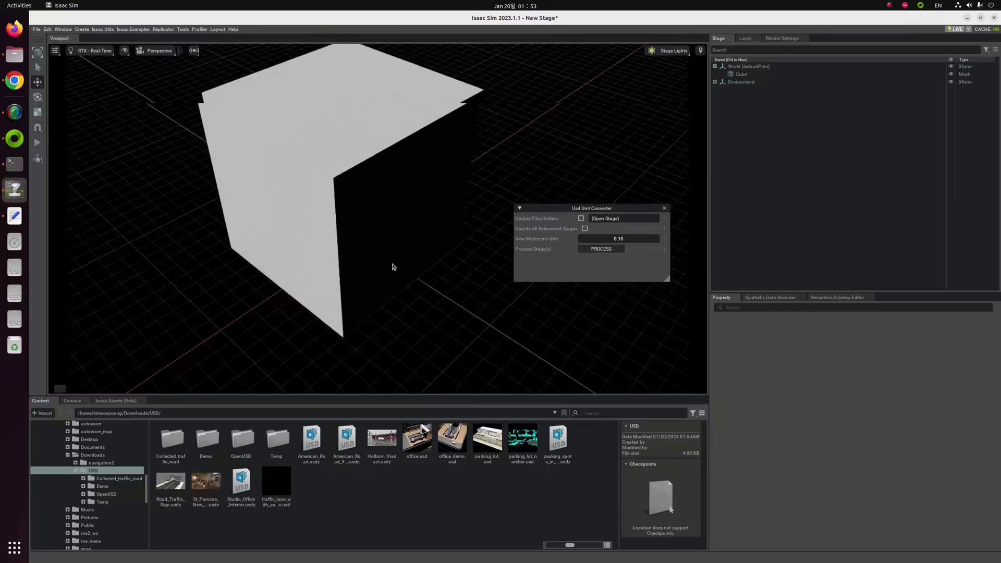
double_click(605, 239)
type("1")
key("Return")
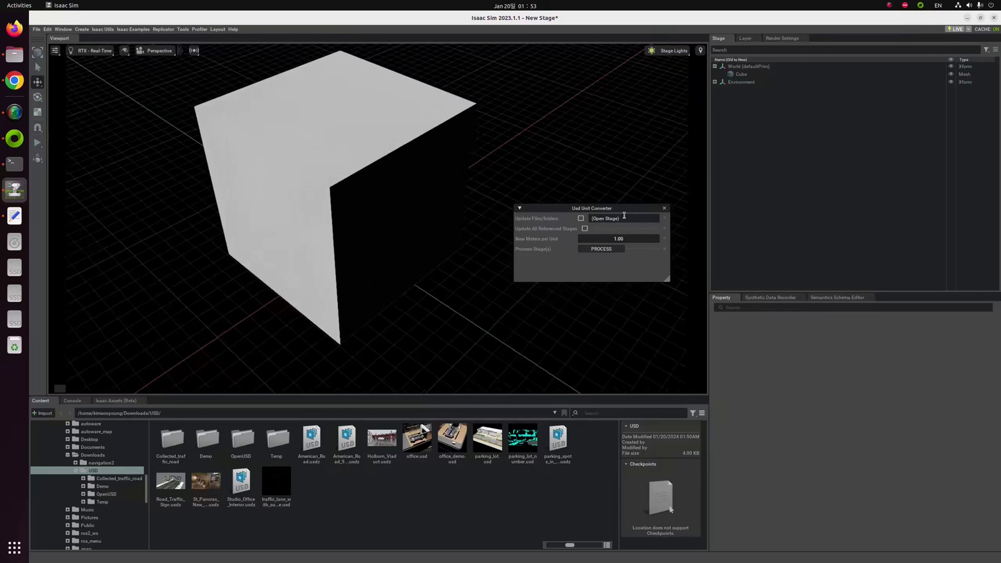
left_click(621, 250)
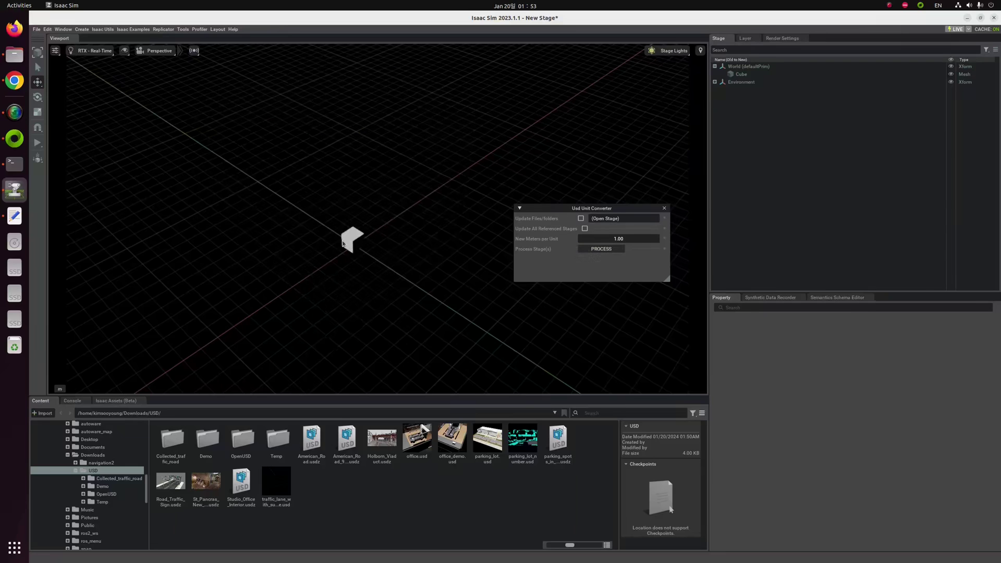
- Set the new meters per unit to 0.1 again and process the open stage
scroll(342, 244, "up", 5)
middle_click_drag(337, 274, 411, 174)
scroll(390, 217, "up", 1)
middle_click_drag(370, 226, 395, 277)
scroll(395, 276, "up", 3)
double_click(616, 241)
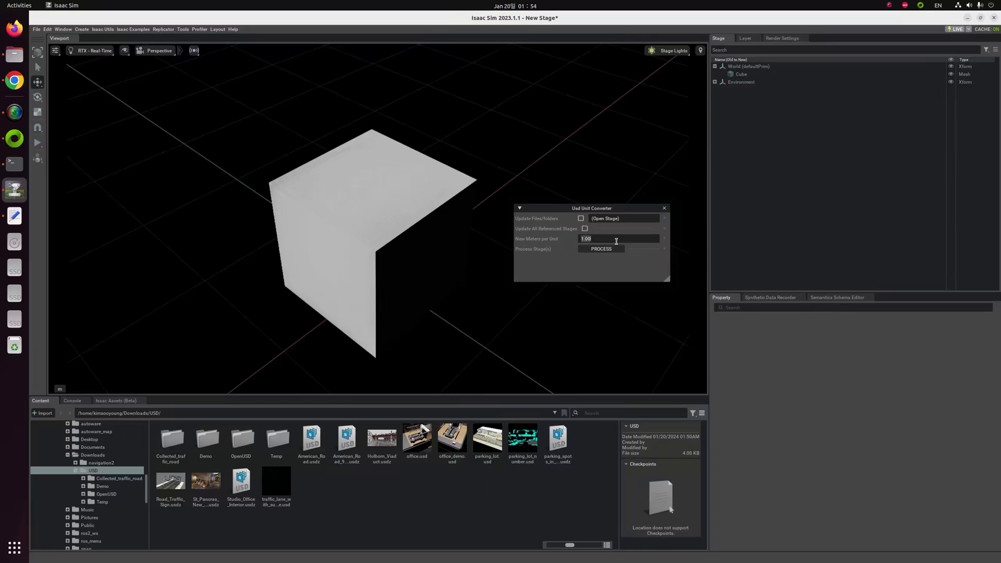
type("0.1")
key("Return")
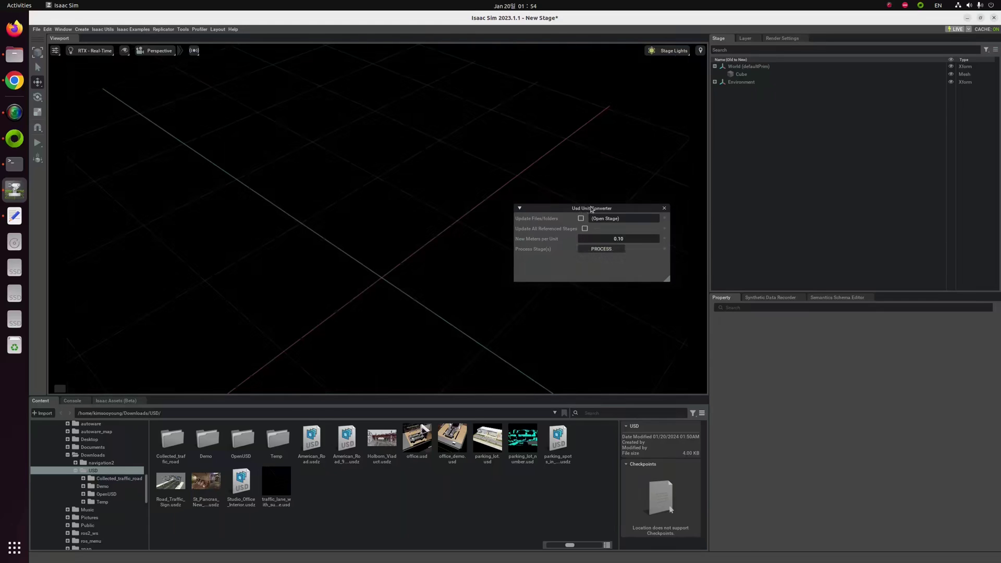
- Inspect the cube, convert the open stage to 10 meters per unit, and check the cube's new scale
scroll(390, 227, "down", 5)
scroll(391, 228, "down", 5)
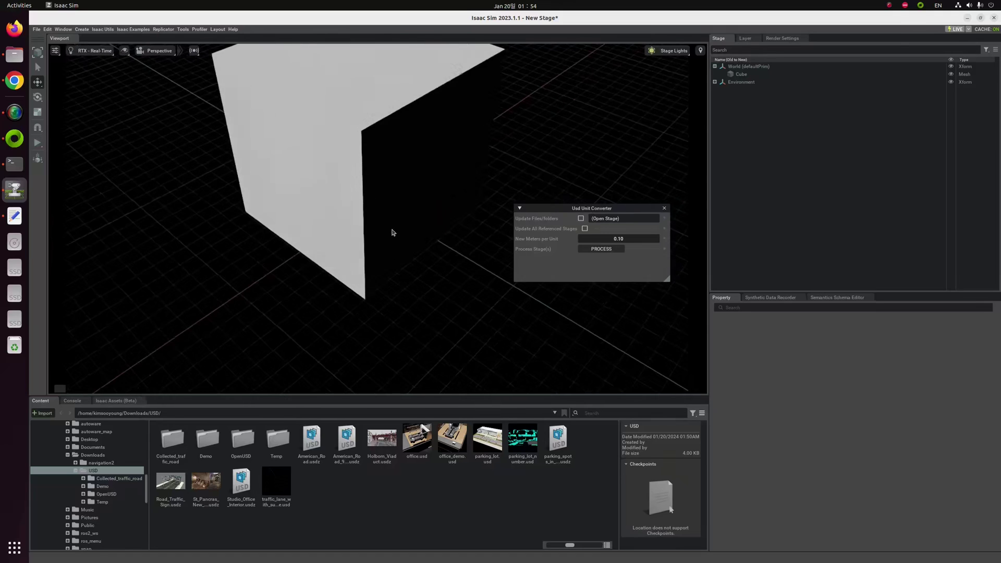
right_click_drag(403, 266, 408, 266)
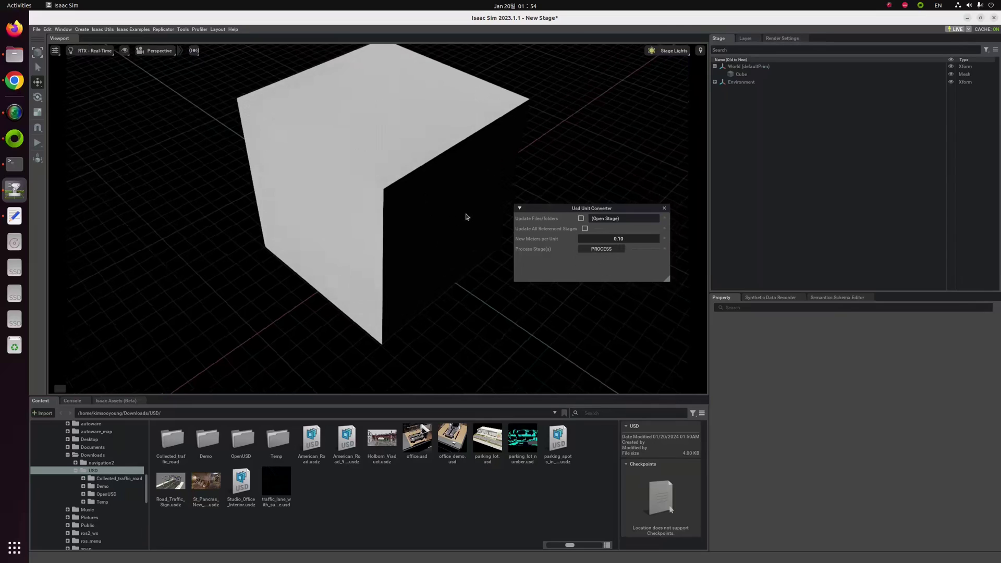
double_click(592, 240)
type("1")
left_click(595, 250)
scroll(413, 268, "up", 5)
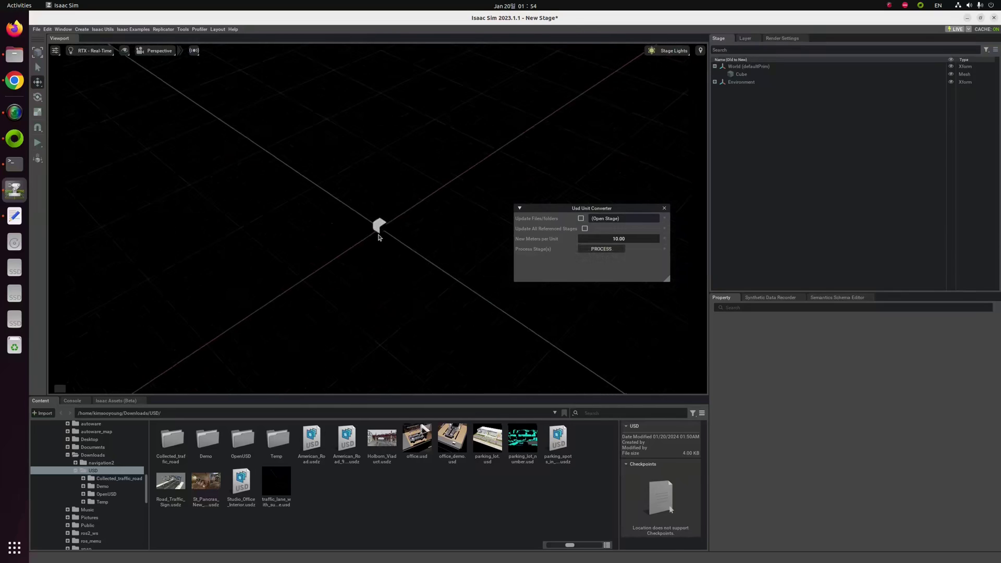
scroll(379, 237, "up", 8)
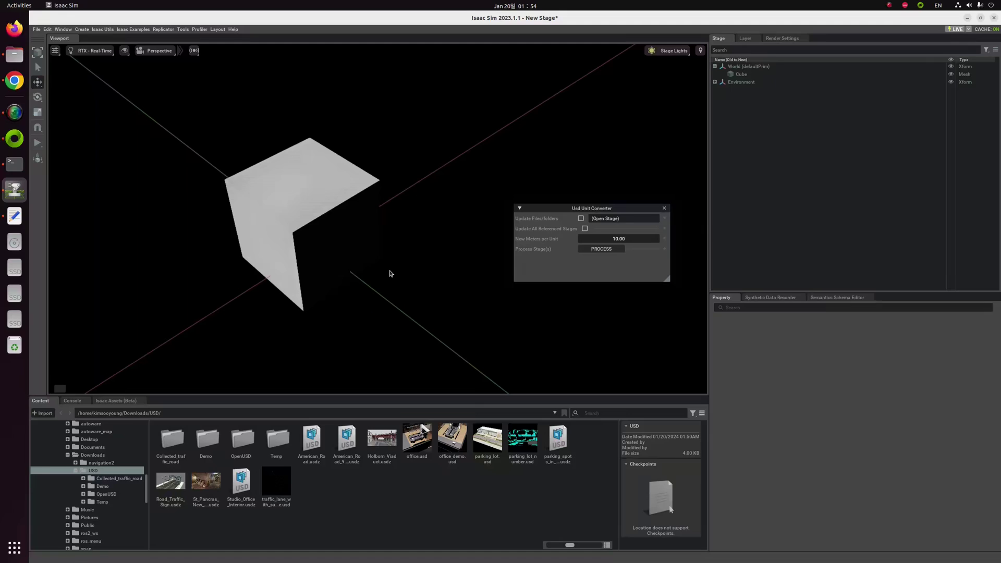
scroll(387, 274, "down", 2)
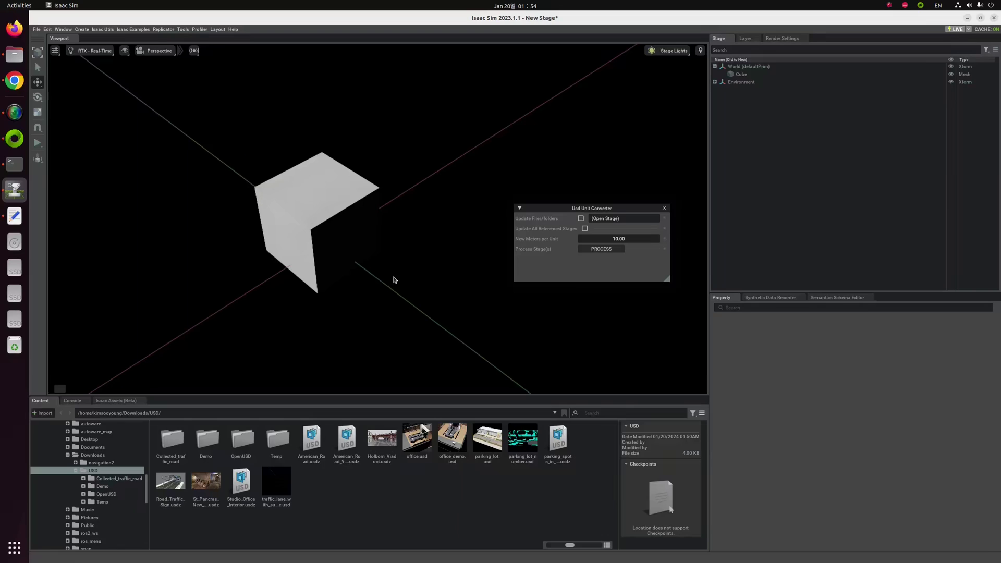
- Convert the open stage back to 1 meter per unit and open traffic_lane_with_sunshine.usd
double_click(617, 240)
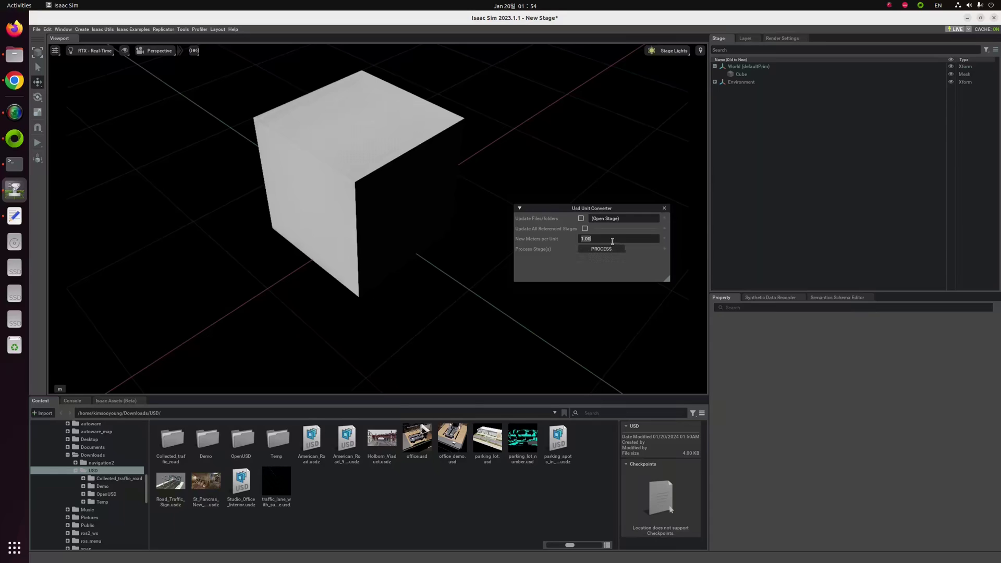
left_click(610, 250)
key("alt+Tab")
left_click(539, 340)
left_click_drag(319, 336, 208, 178)
left_click(515, 306)
- Convert the road stage to 1 meter per unit with the USD Unit Converter
double_click(609, 240)
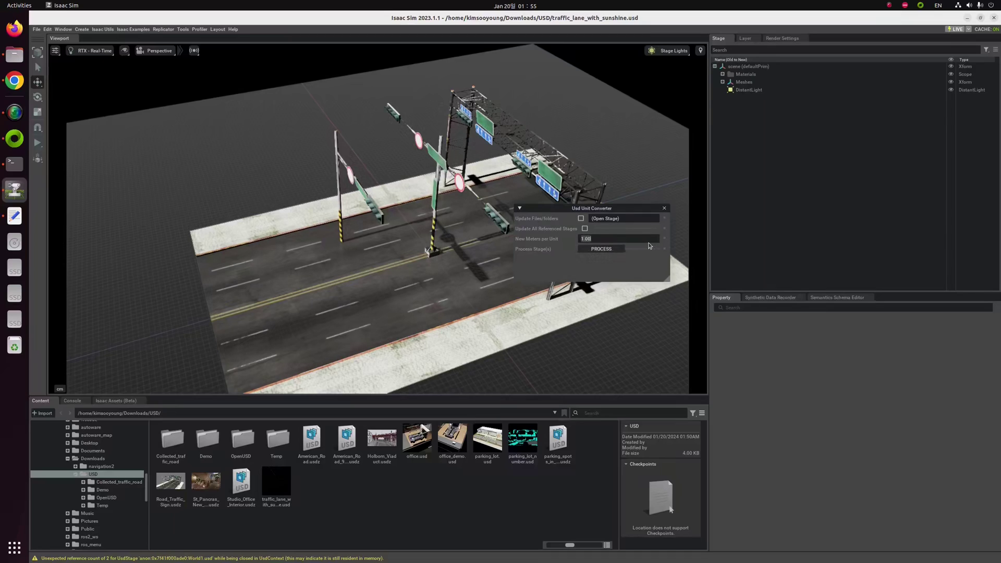
type("0.1")
left_click(600, 249)
double_click(607, 236)
type("0")
left_click(601, 249)
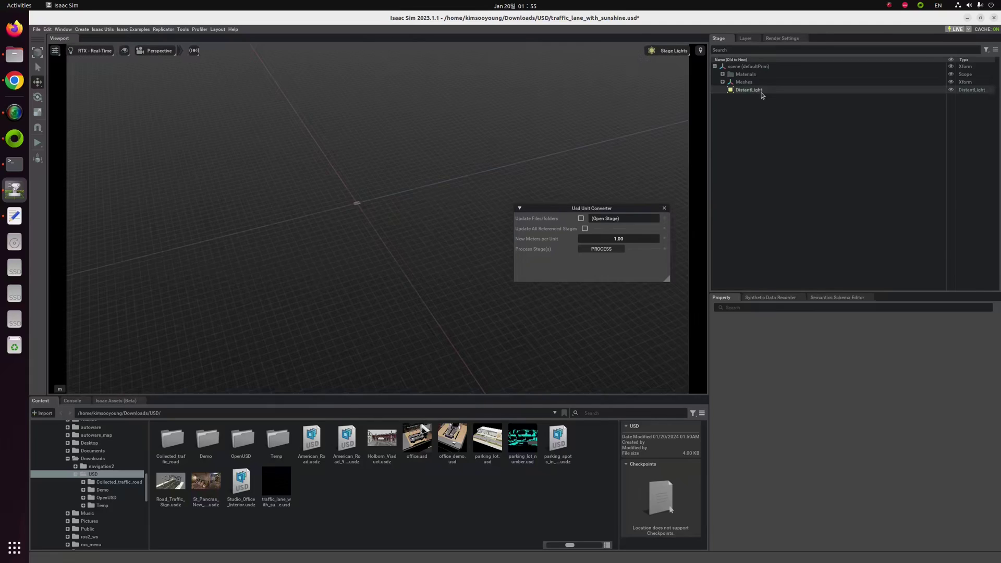
- Select Sketchfab_model under Meshes, frame it in the viewport, and close the USD Unit Converter
left_click(747, 82)
left_click(722, 82)
left_click(761, 90)
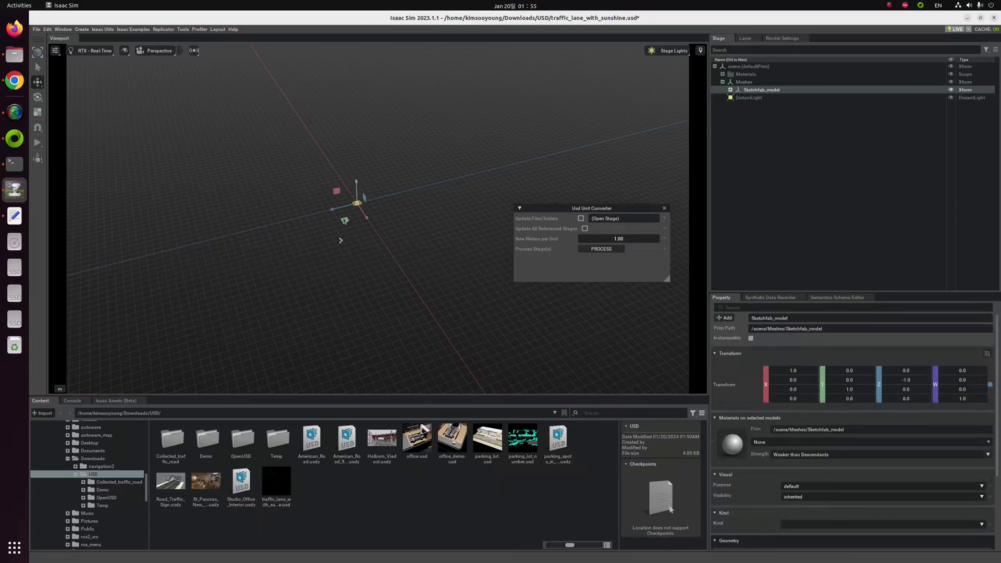
scroll(307, 215, "down", 2)
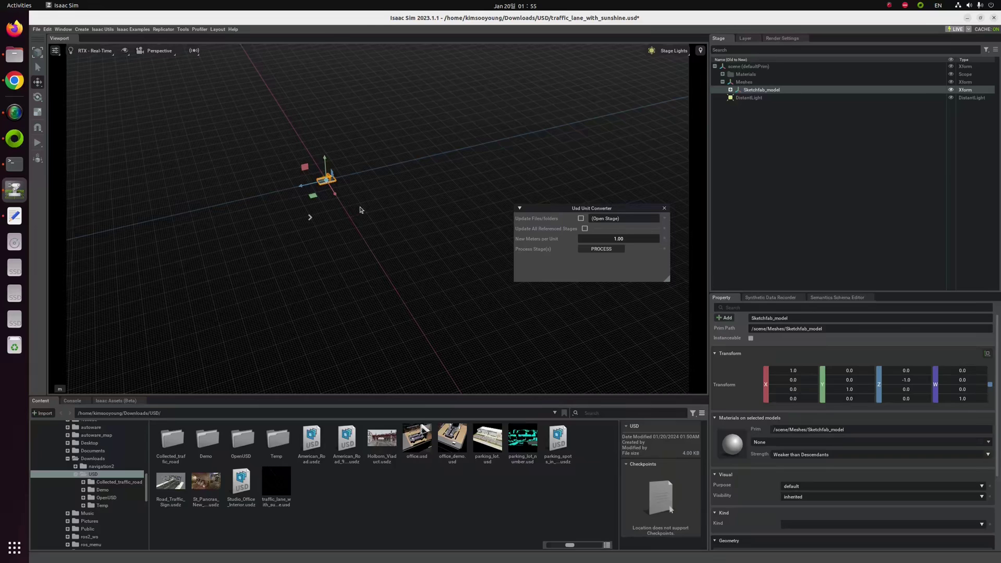
key("f")
scroll(373, 272, "up", 5)
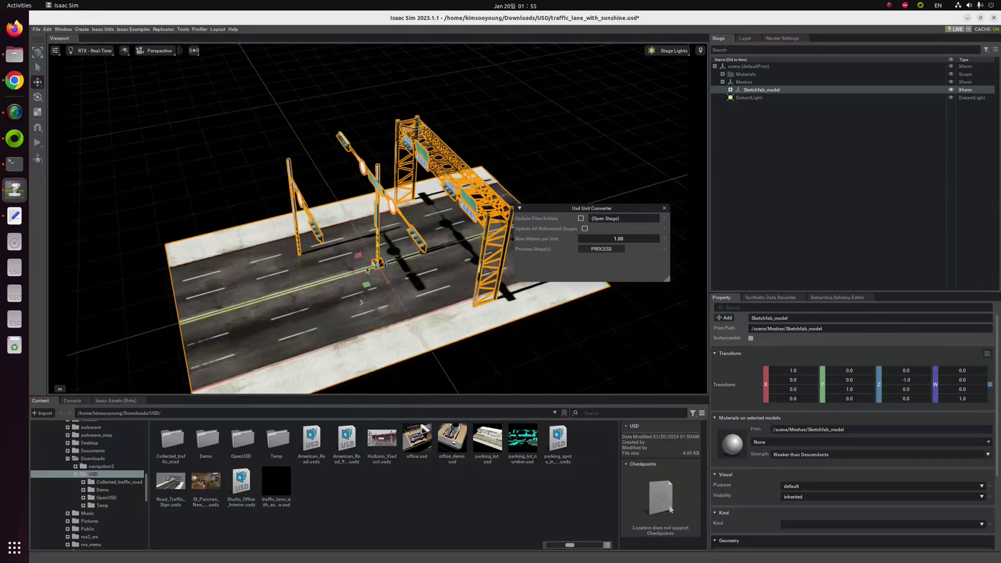
left_click_drag(316, 268, 367, 265, "alt")
left_click(665, 208)
middle_click_drag(427, 281, 493, 255)
left_click_drag(612, 304, 579, 300, "alt")
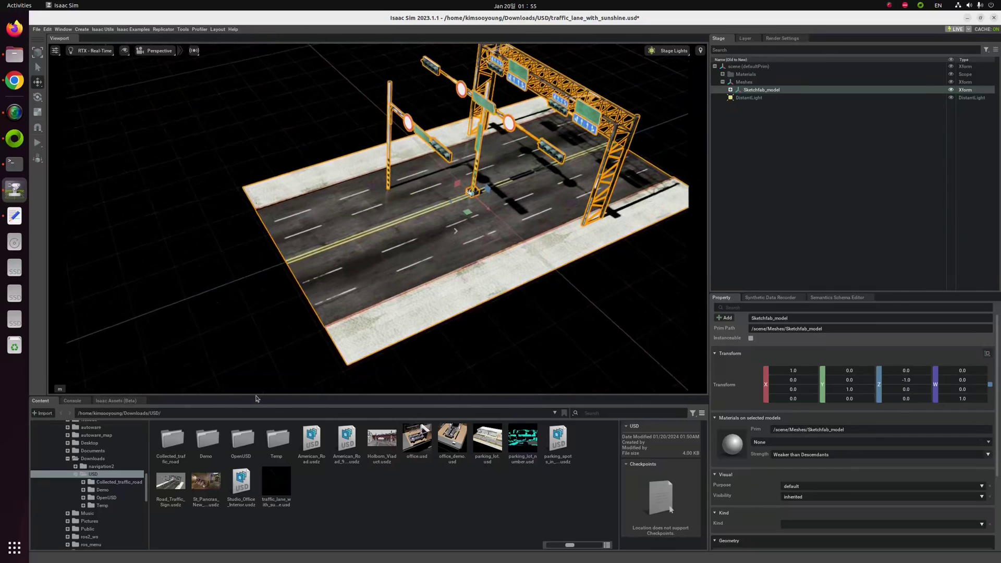
- Enlarge the asset area, search the Isaac Assets for "ros", and select Nova_Carter_ROS
left_click_drag(263, 396, 279, 255)
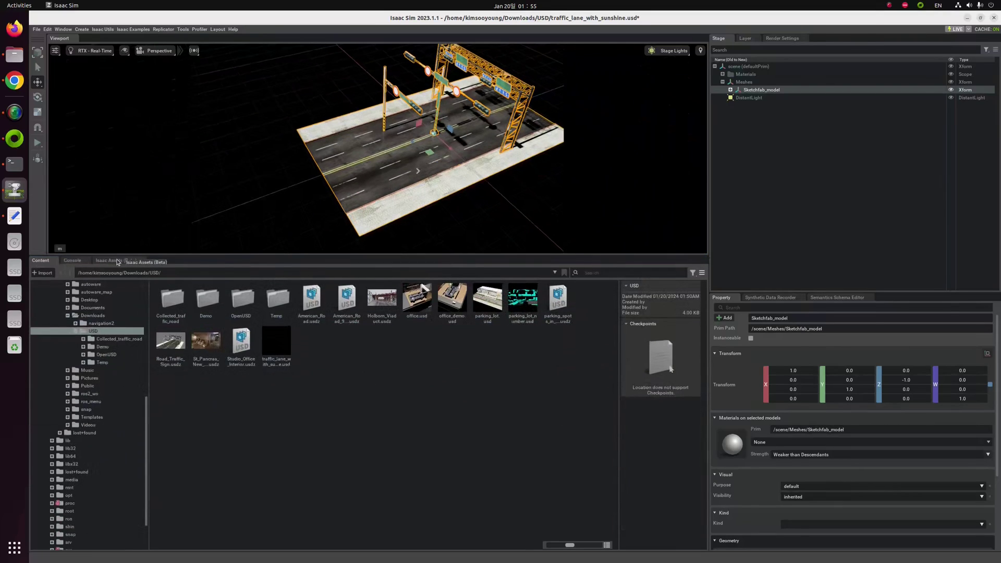
left_click(118, 261)
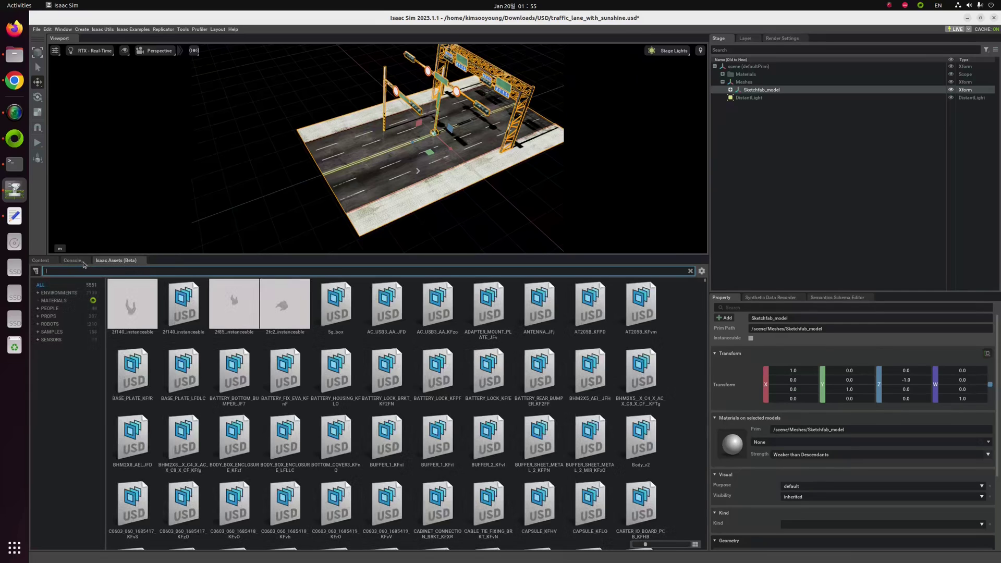
left_click(72, 260)
left_click(116, 260)
left_click(139, 270)
type("ros")
key("Return")
left_click(385, 316)
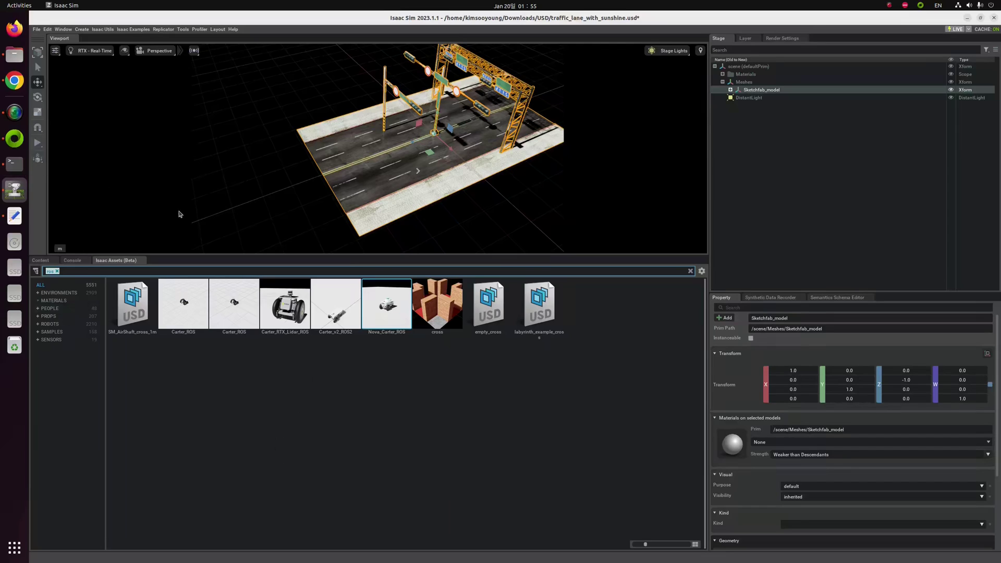
- Open a terminal, find the ROS2 Bridge extension by searching for "ros2", and enable it
key("ctrl+alt+t")
left_click_drag(197, 58, 412, 154)
left_click(143, 133)
left_click(63, 30)
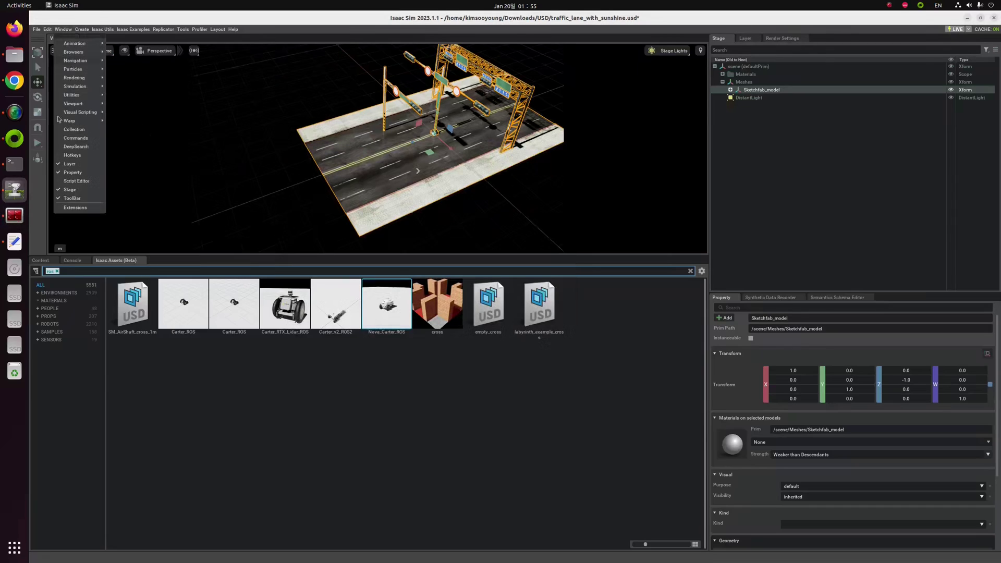
left_click(66, 207)
left_click(289, 154)
type("ros2")
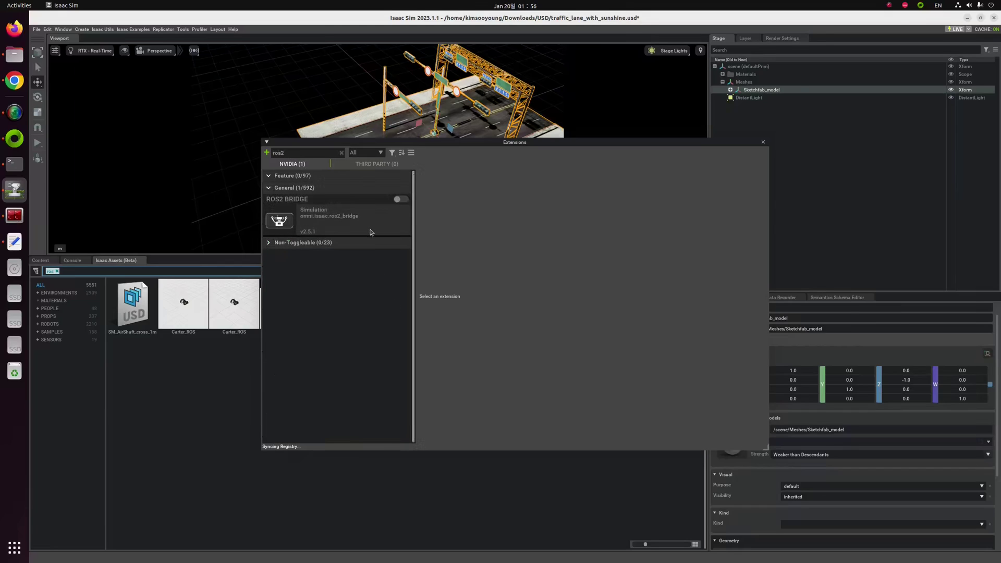
left_click(386, 234)
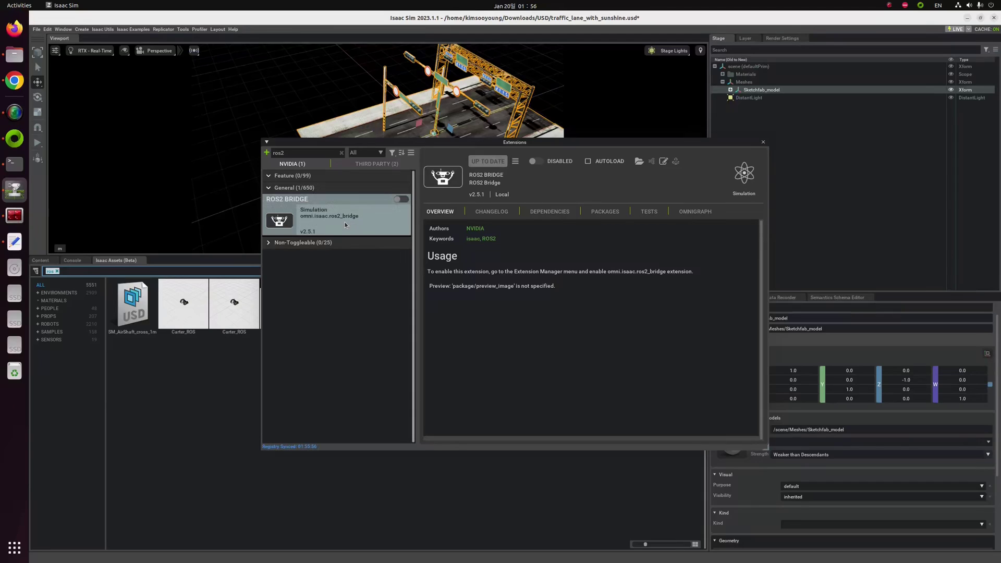
left_click(536, 162)
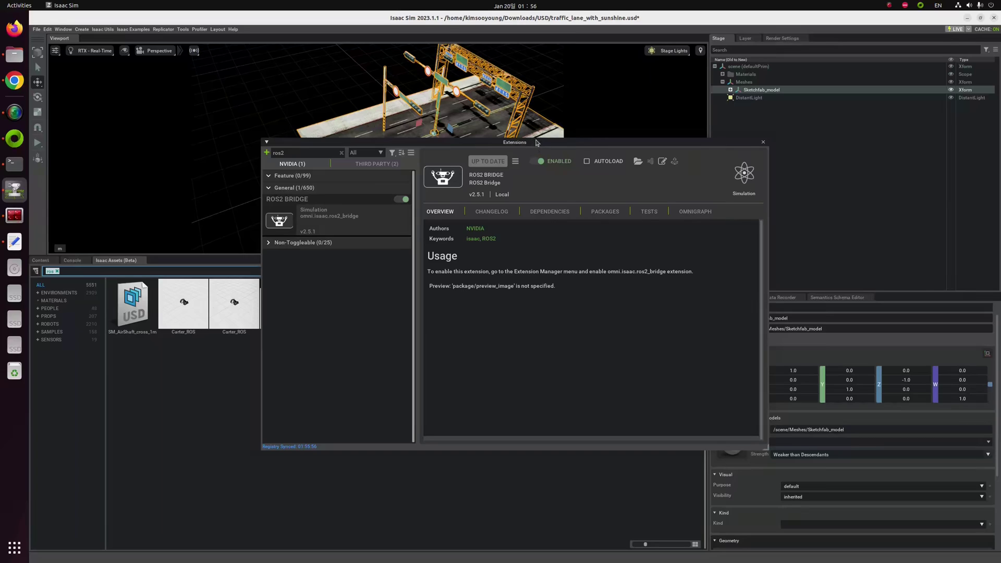
- Bring up the terminal and move its window over the Extensions window
left_click(14, 215)
left_click_drag(425, 144, 650, 279)
left_click_drag(823, 322, 999, 313)
left_click_drag(751, 280, 693, 225)
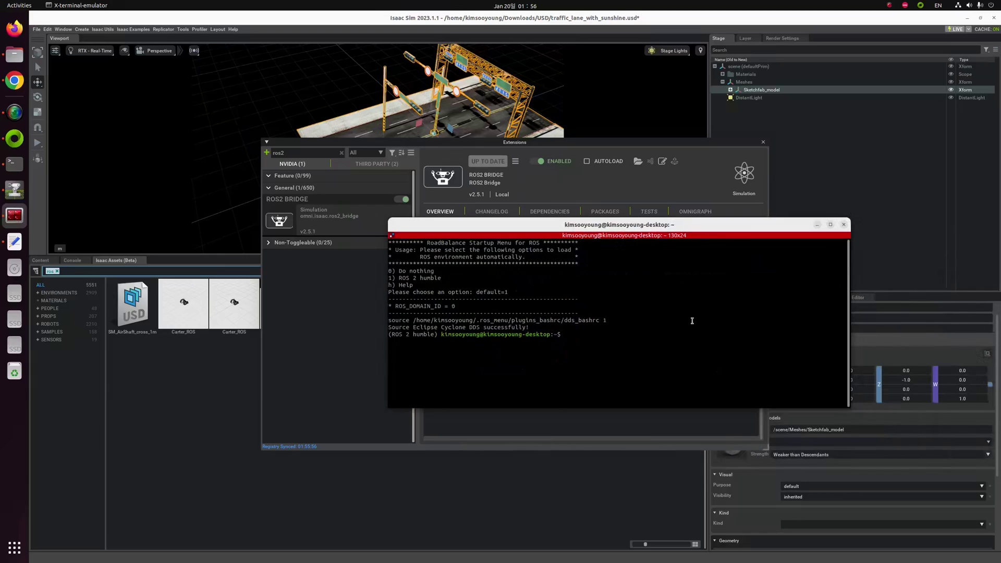
type("ros2 to")
key("BackSpace")
key("BackSpace")
key("BackSpace")
key("BackSpace")
key("BackSpace")
key("BackSpace")
key("BackSpace")
- Run "sudo apt install ros-humble-vision-msgs -y" in the terminal and enter the account password
type("sudo ")
type("install ros-hu")
key("BackSpace")
key("BackSpace")
key("BackSpace")
key("BackSpace")
key("BackSpace")
key("BackSpace")
key("BackSpace")
key("BackSpace")
key("BackSpace")
key("BackSpace")
key("BackSpace")
key("BackSpace")
key("BackSpace")
key("BackSpace")
type("apt install ros-jhu")
key("BackSpace")
key("BackSpace")
key("BackSpace")
type("humble-vision-msgs -y")
key("Return")
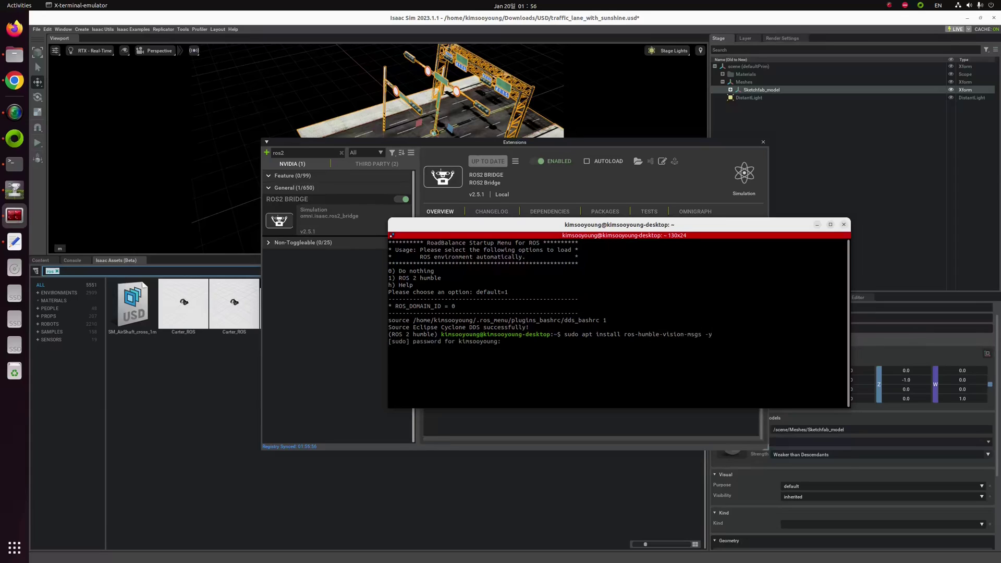
key("Return")
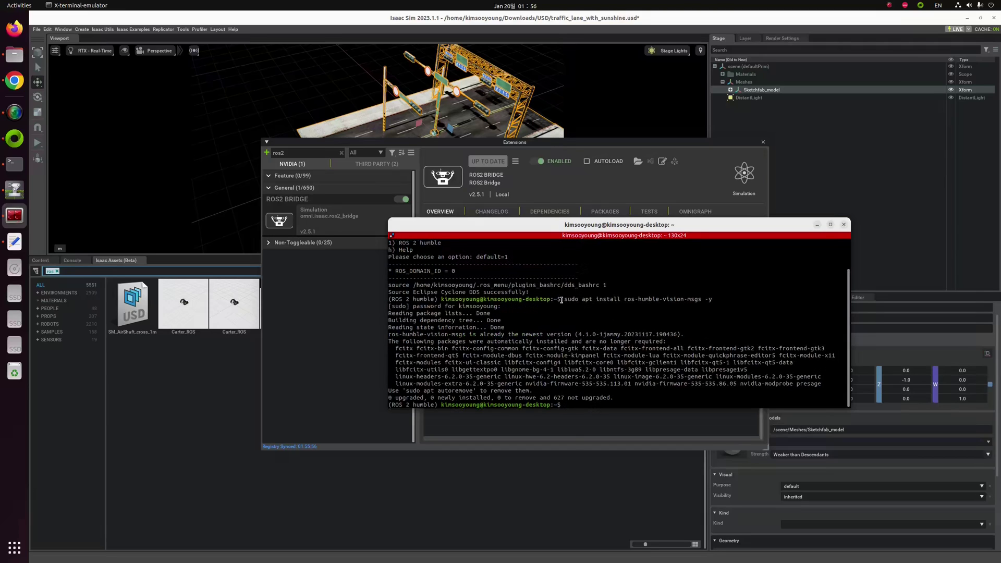
- Examine the vision-msgs install command and its apt output in the terminal alongside the ROS2 Bridge extension
left_click_drag(564, 299, 731, 299)
left_click(721, 319)
left_click_drag(596, 403, 389, 306)
left_click(614, 388)
left_click_drag(613, 397, 375, 310)
left_click(452, 176)
left_click_drag(495, 146, 427, 113)
key("alt+Tab")
left_click(570, 300)
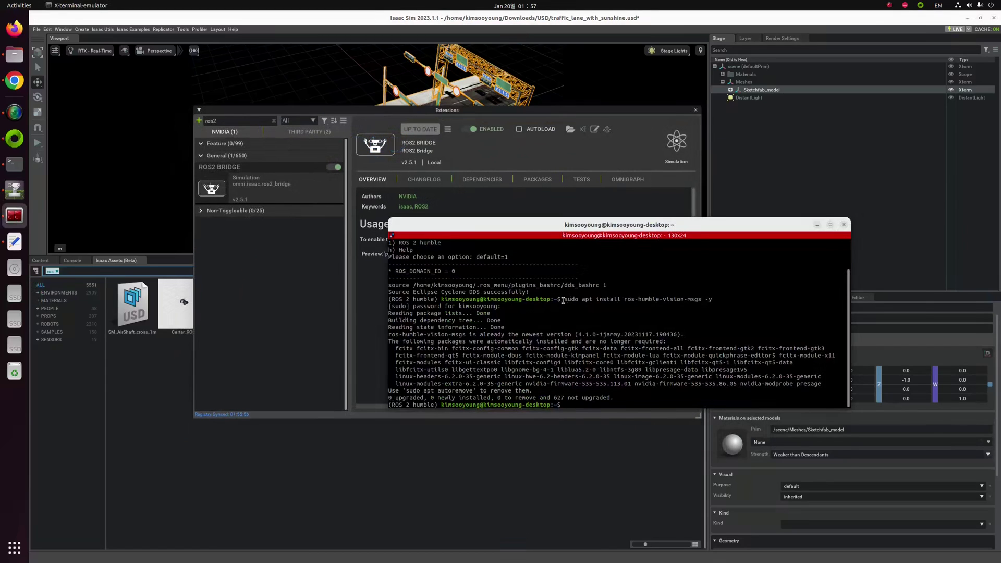
left_click_drag(565, 299, 719, 297)
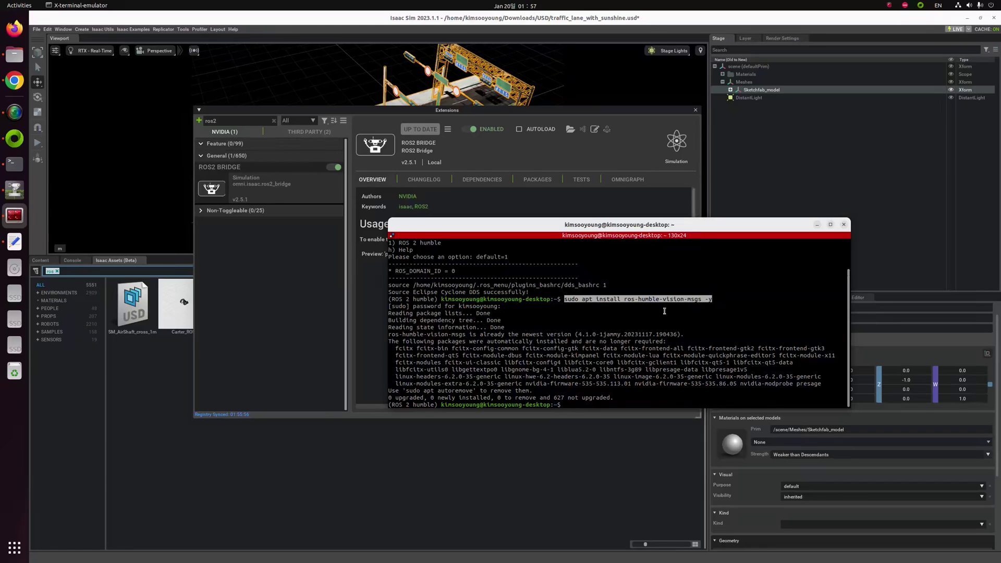
left_click(715, 298)
double_click(674, 301)
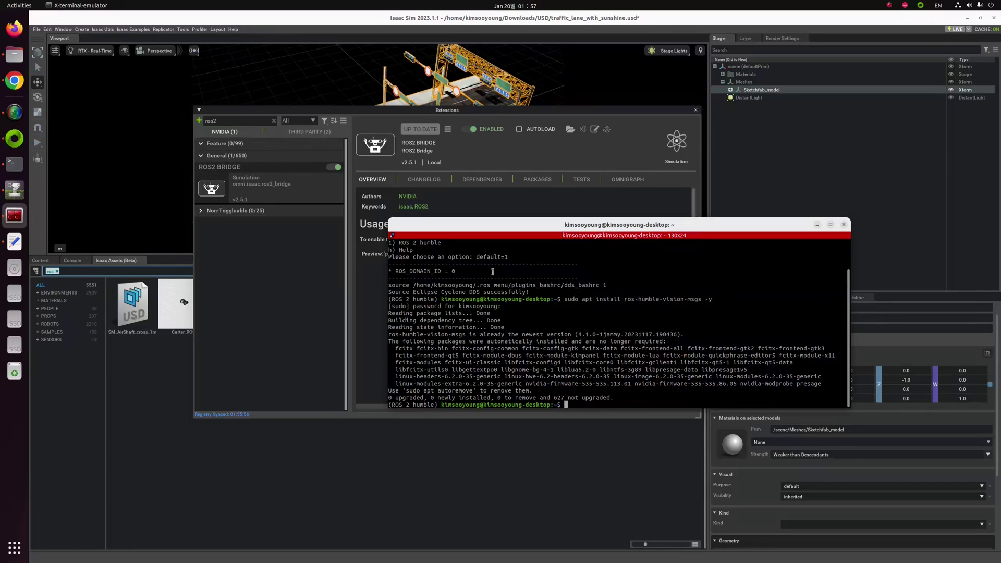
- Close the Extensions window and add the Nova_Carter_ROS robot to the road stage
left_click(294, 239)
left_click_drag(455, 113, 521, 156)
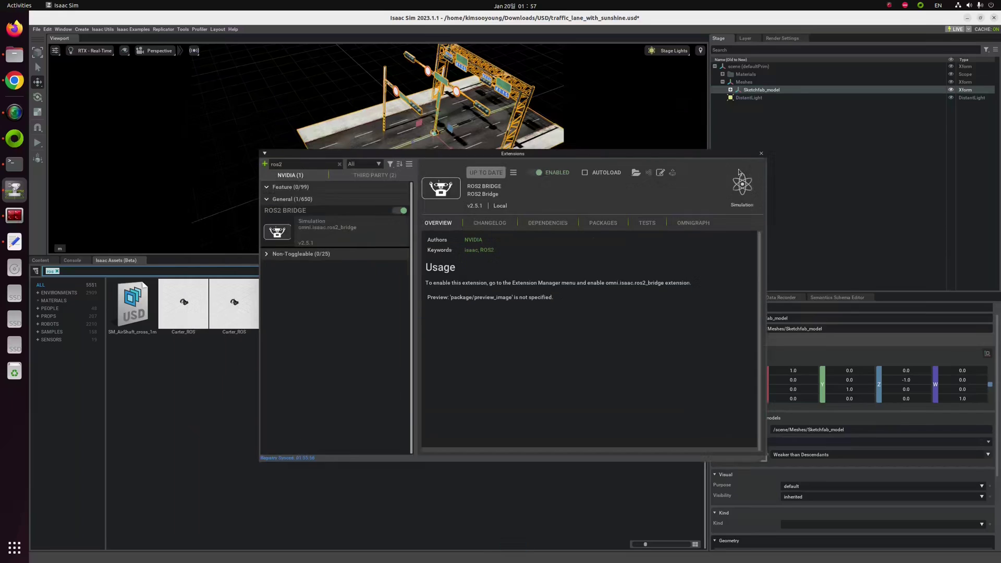
left_click(764, 153)
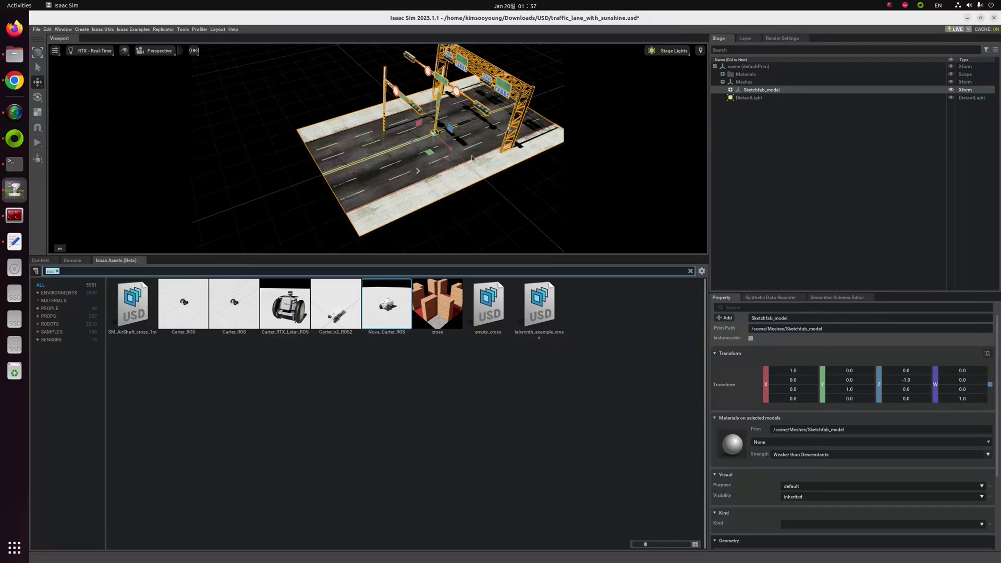
scroll(436, 181, "up", 10)
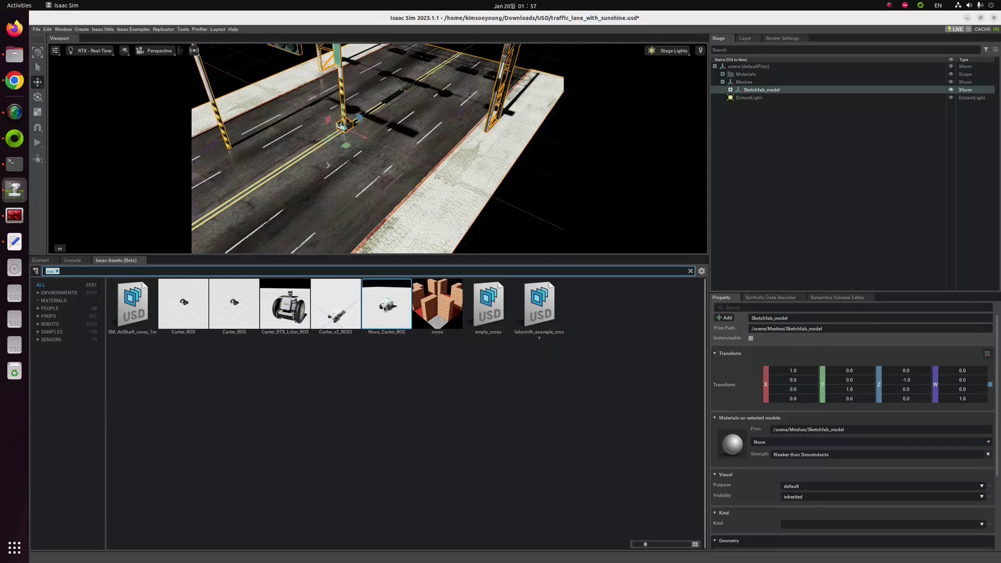
right_click(385, 304)
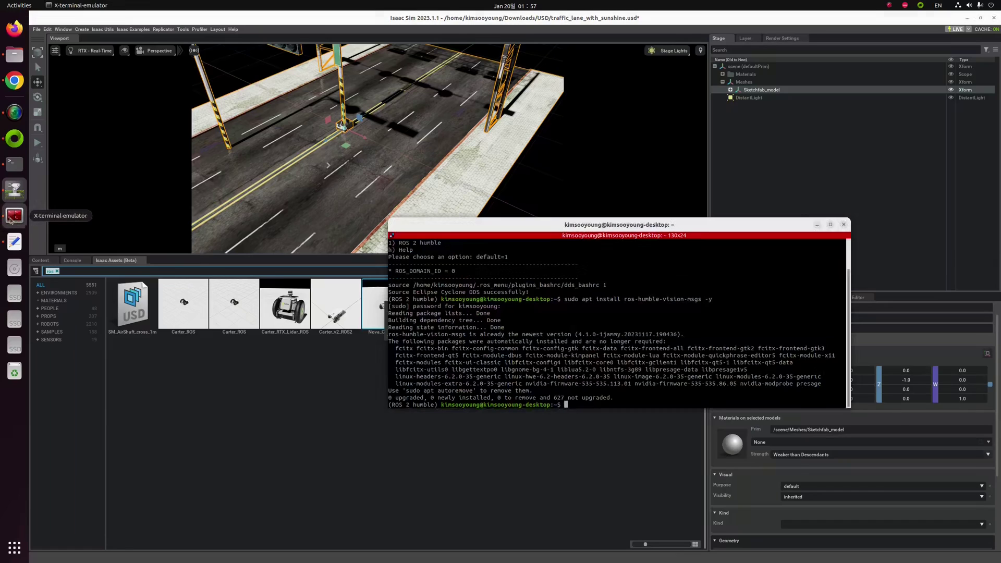
- Run nvidia-smi in the terminal and examine the graphics card's model and usage
left_click_drag(604, 224, 478, 243)
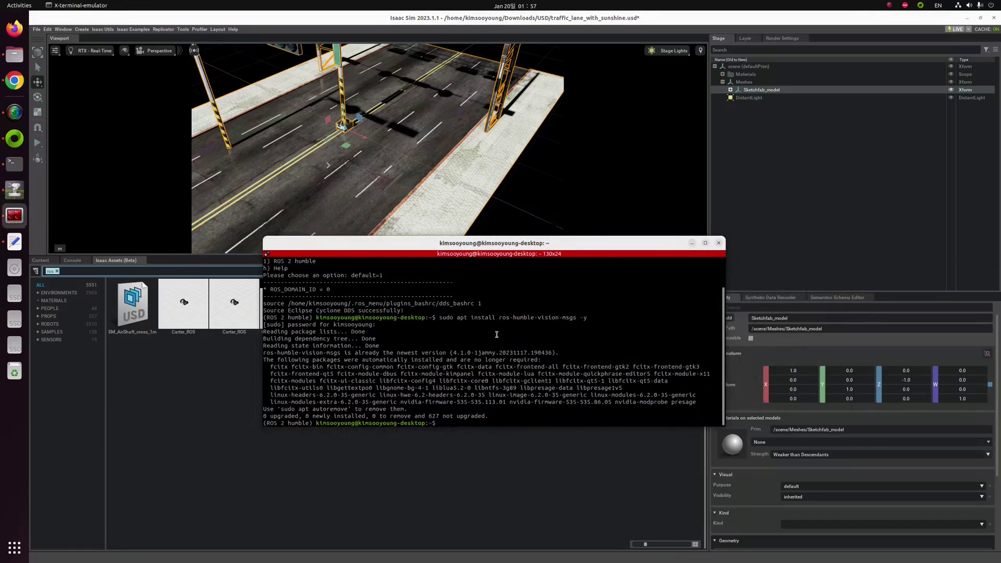
type("nvidia0")
type("smi")
key("Return")
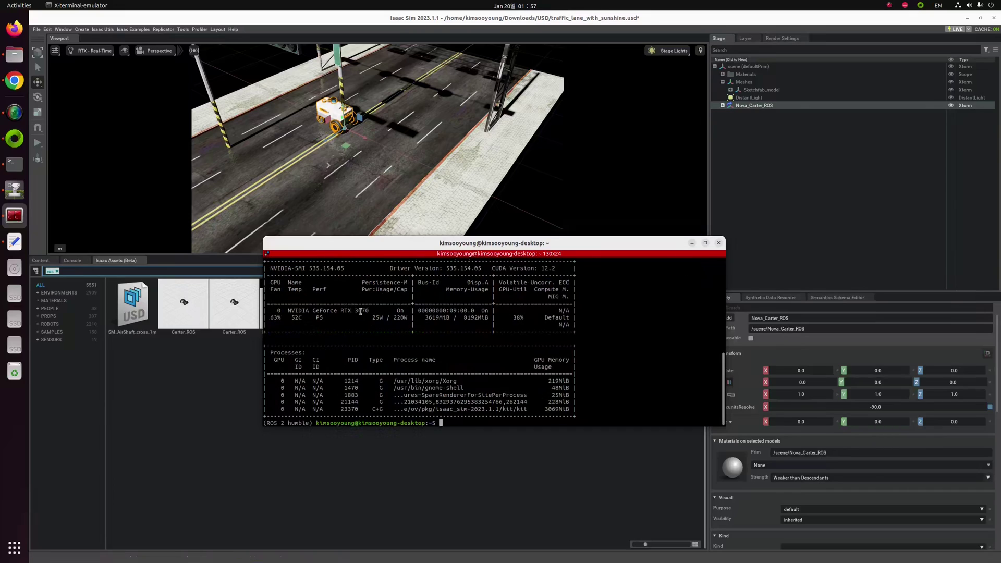
left_click_drag(348, 317, 368, 317)
left_click(364, 310)
left_click_drag(348, 317, 366, 316)
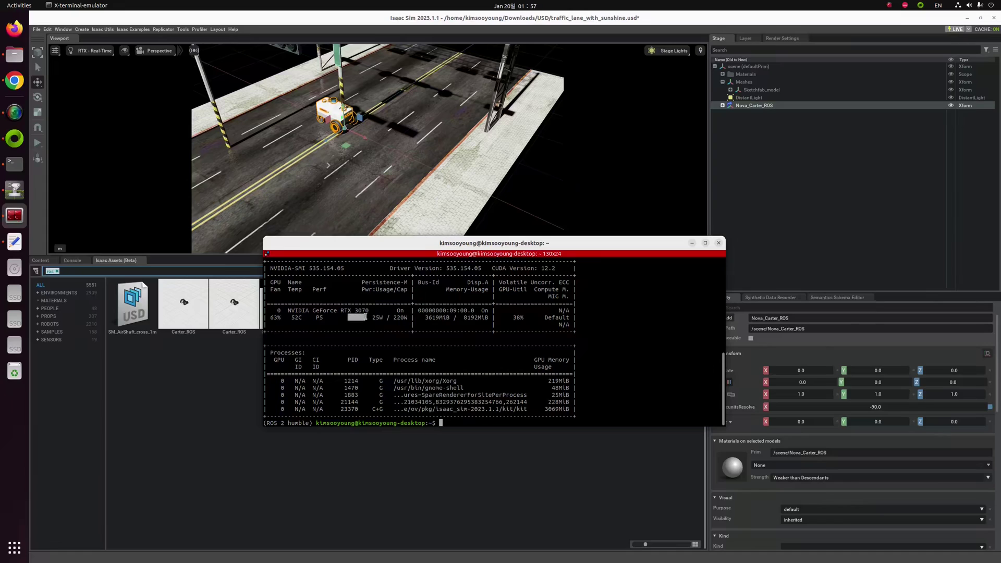
left_click(372, 322)
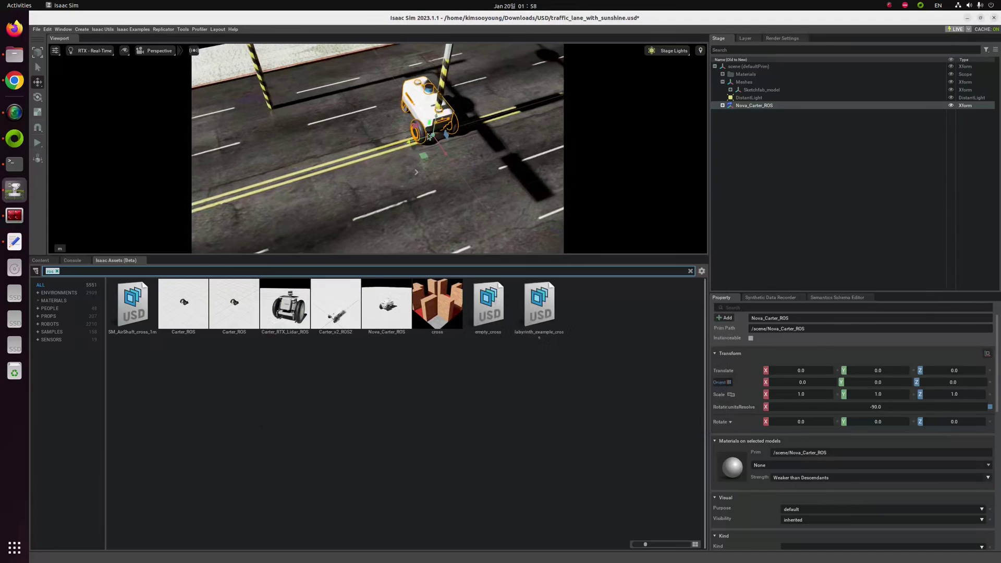
- Move the Nova_Carter_ROS robot along Z to about 1.33, clear of the pole on the road
left_click_drag(412, 142, 363, 158)
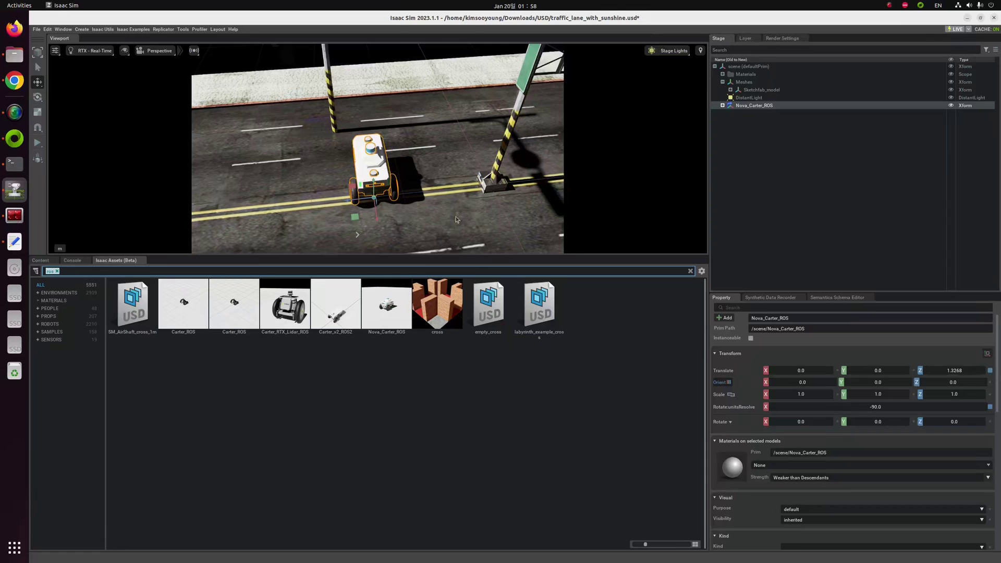
middle_click_drag(457, 219, 459, 193)
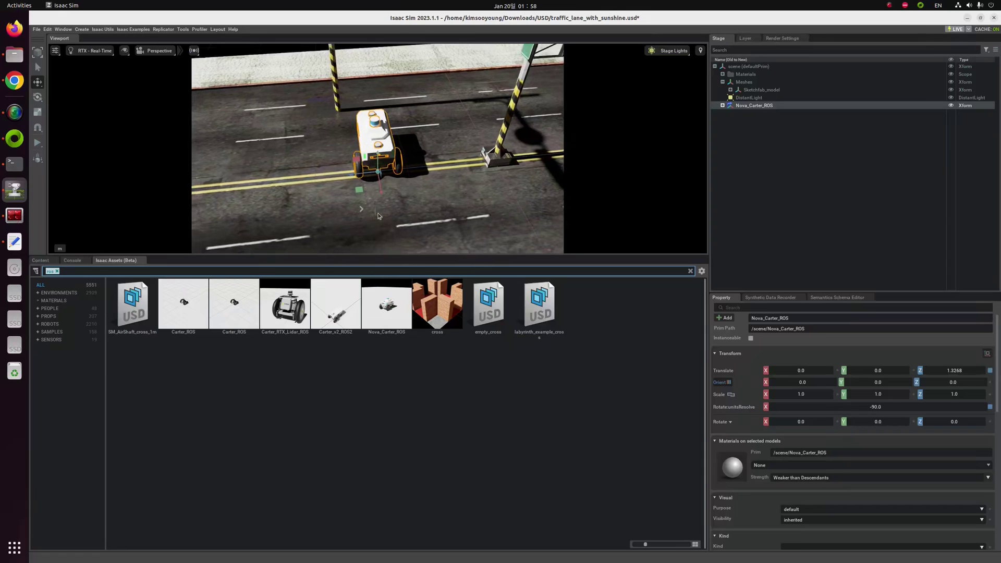
- Move the Nova_Carter_ROS robot to about X 0.42, Y 0.09 and Z 1.56 on the road
right_click_drag(432, 201, 388, 188)
key("f")
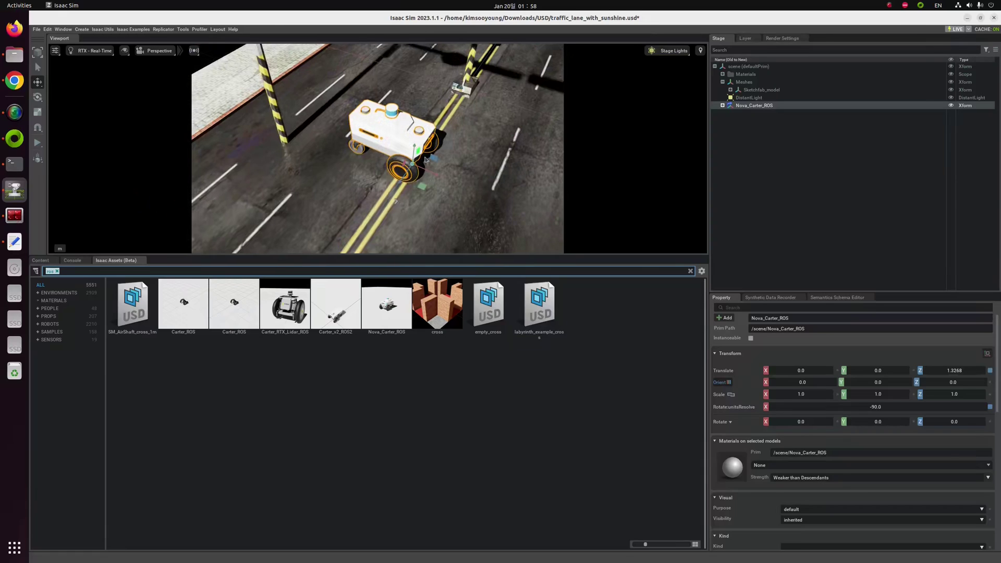
left_click_drag(400, 182, 402, 159)
right_click_drag(499, 189, 470, 180)
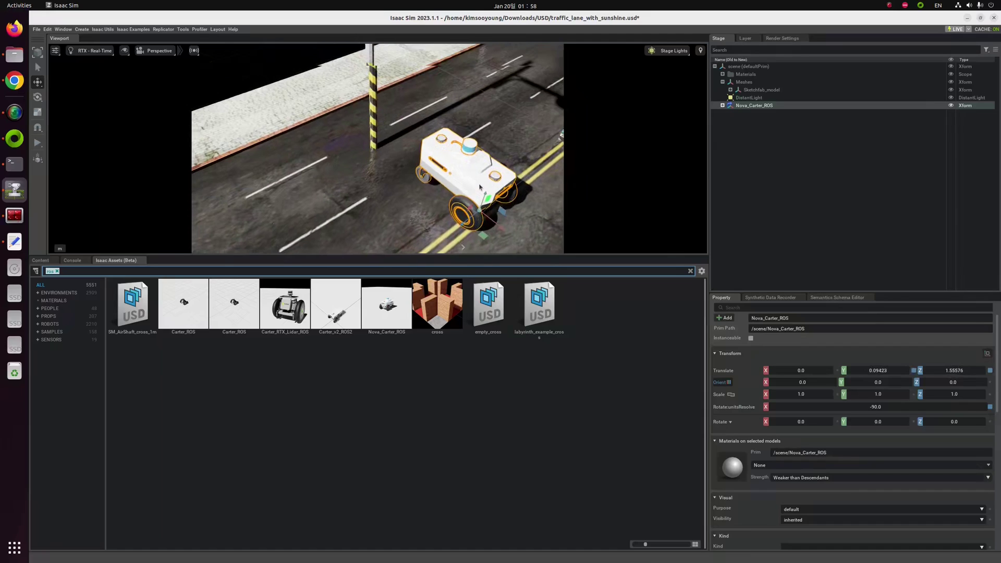
middle_click_drag(491, 205, 409, 166)
left_click_drag(384, 190, 427, 226)
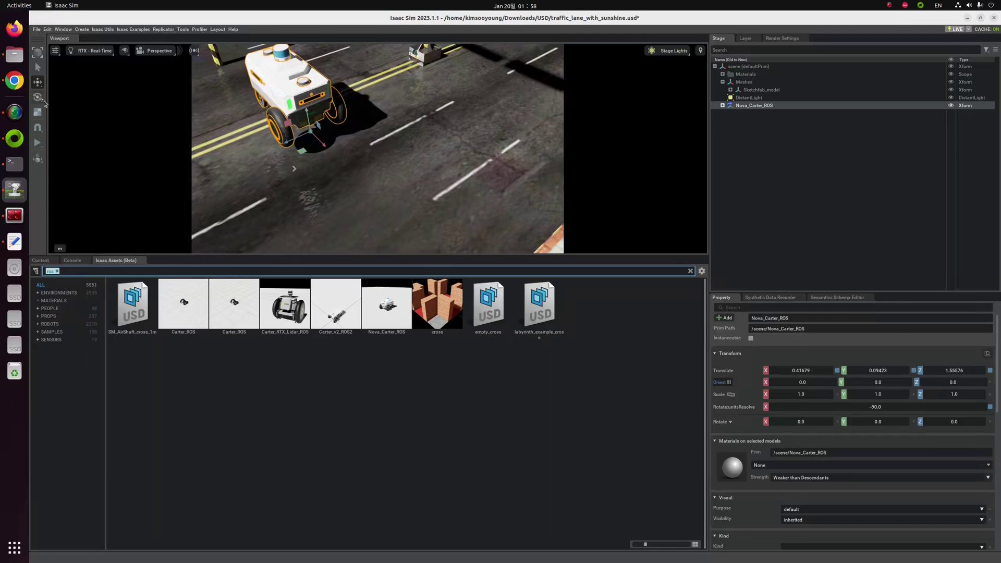
- Rotate the Nova_Carter_ROS robot and set its Orient Y value to 90
left_click(37, 97)
left_click_drag(292, 151, 801, 355)
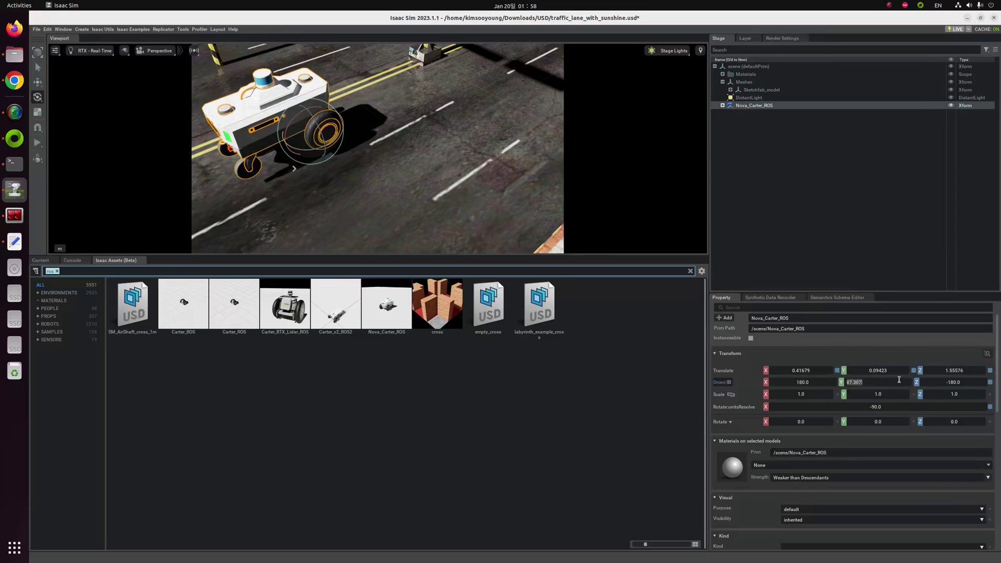
type("90")
key("Escape")
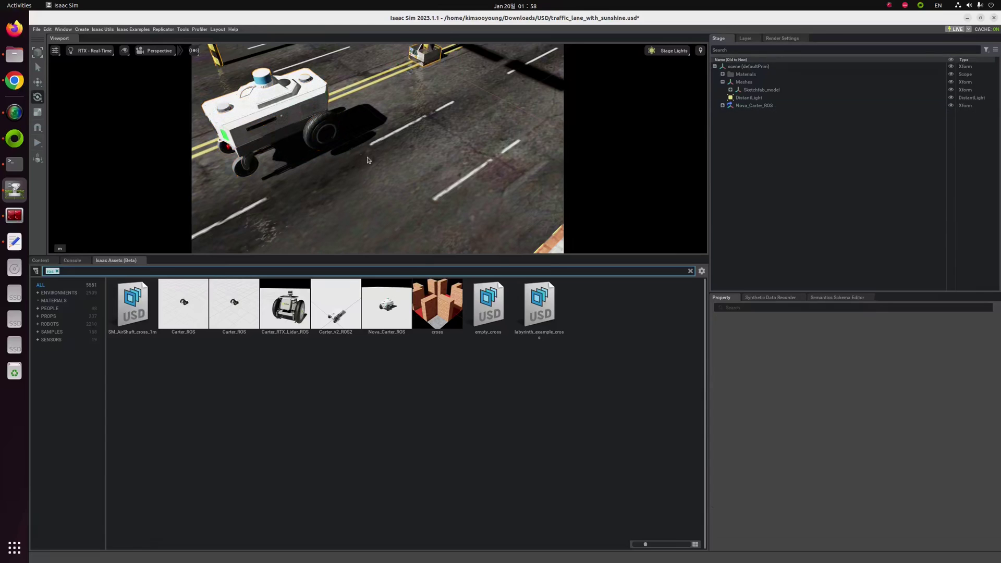
scroll(368, 159, "down", 5)
right_click_drag(438, 156, 406, 155)
middle_click_drag(407, 156, 386, 166)
scroll(386, 166, "up", 5)
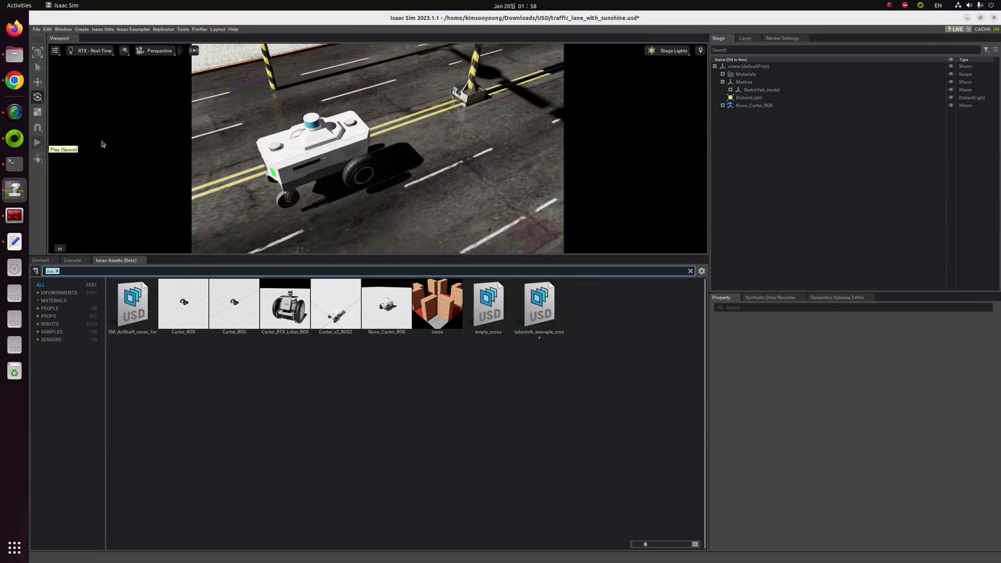
- Expand the Nova_Carter_ROS prim in the stage hierarchy to examine its links, joints and OmniGraph nodes
left_click(725, 108)
left_click(724, 106)
scroll(777, 157, "down", 1)
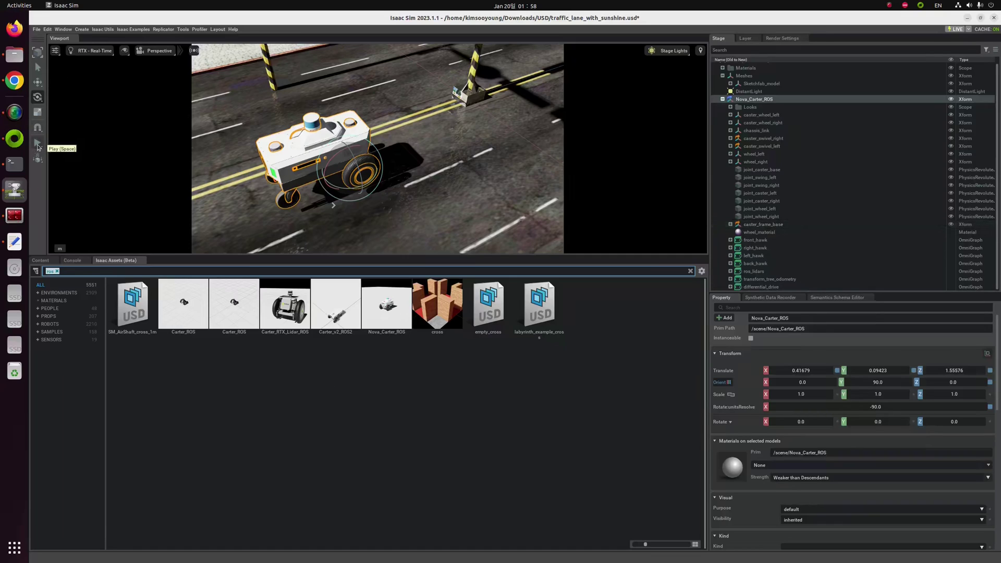
- Play the simulation and run ros2 topic list in a new, vertically split terminal window
key("ctrl+alt+t")
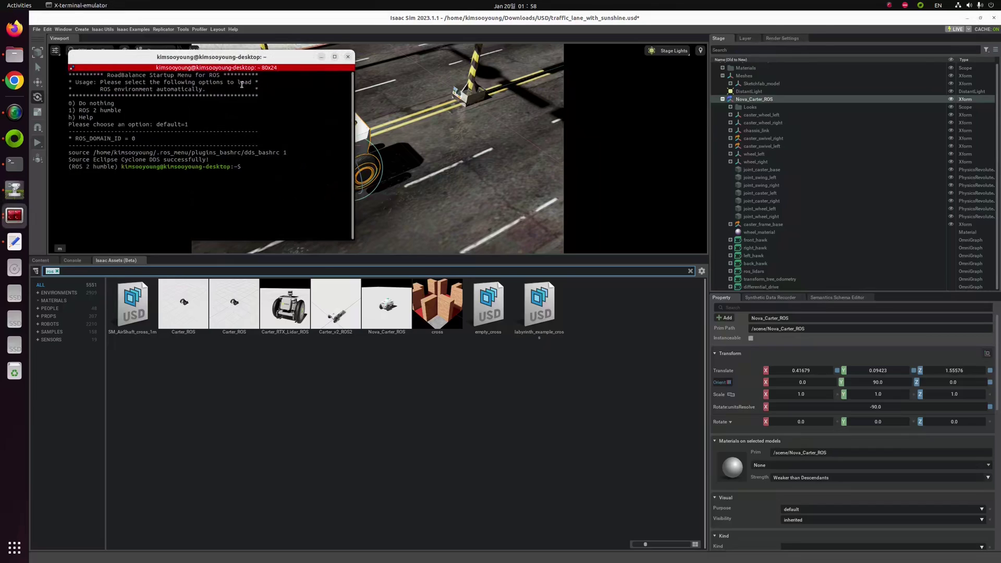
left_click_drag(242, 61, 526, 229)
left_click_drag(640, 276, 937, 277)
right_click(582, 301)
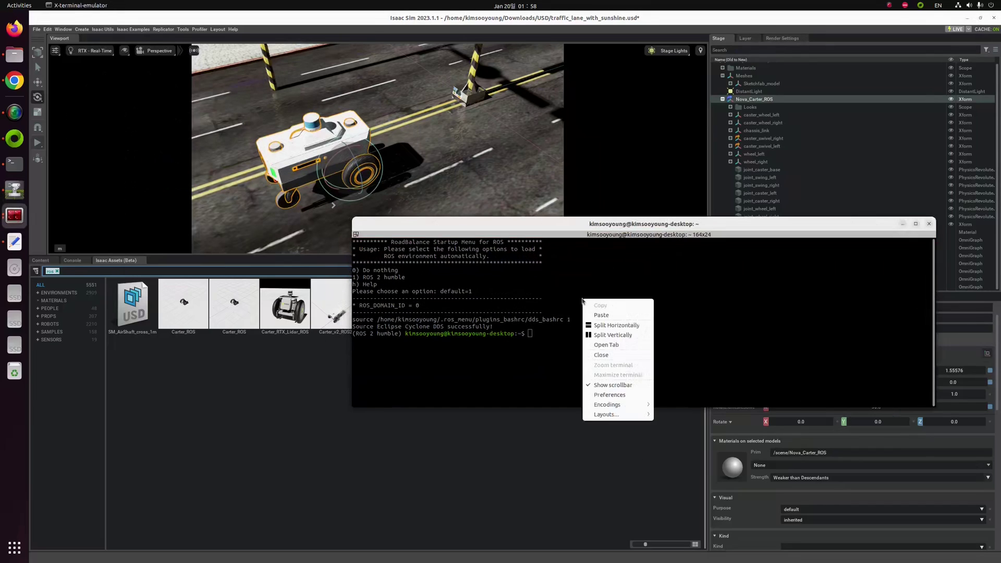
left_click(613, 335)
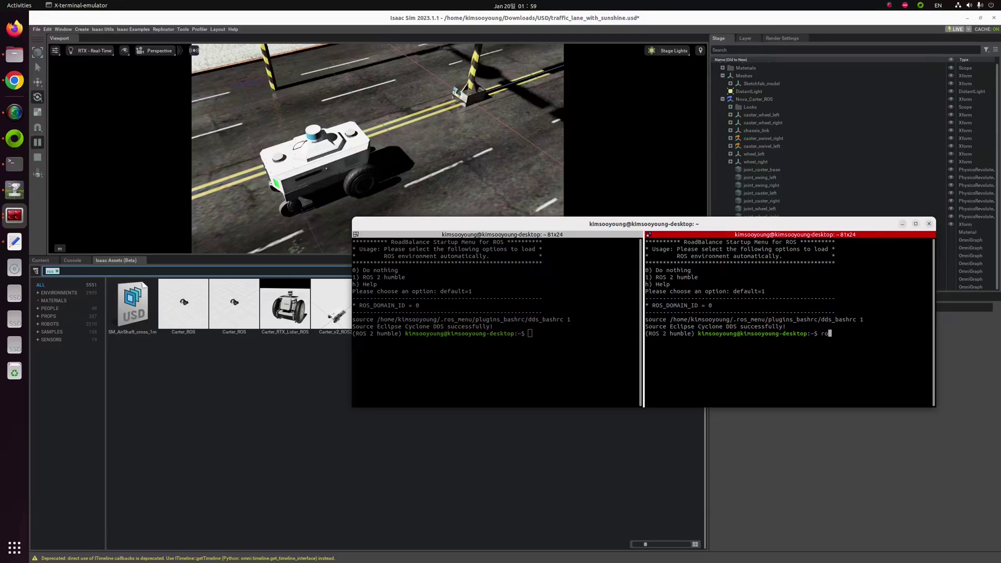
type("ros2 topic list")
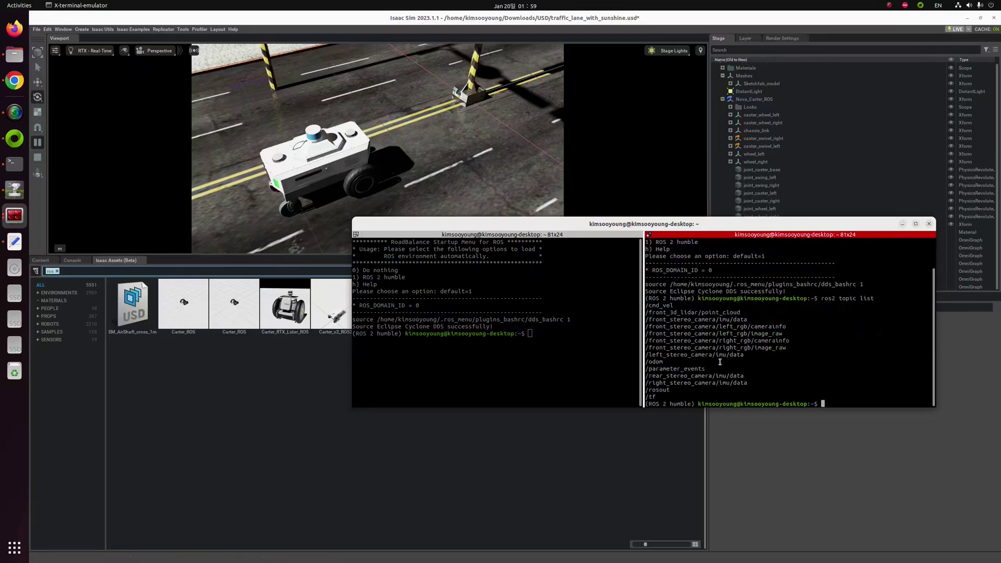
left_click_drag(658, 395, 633, 307)
- Launch rviz2 from the unused terminal pane and place its window beside the robot view
left_click(531, 358)
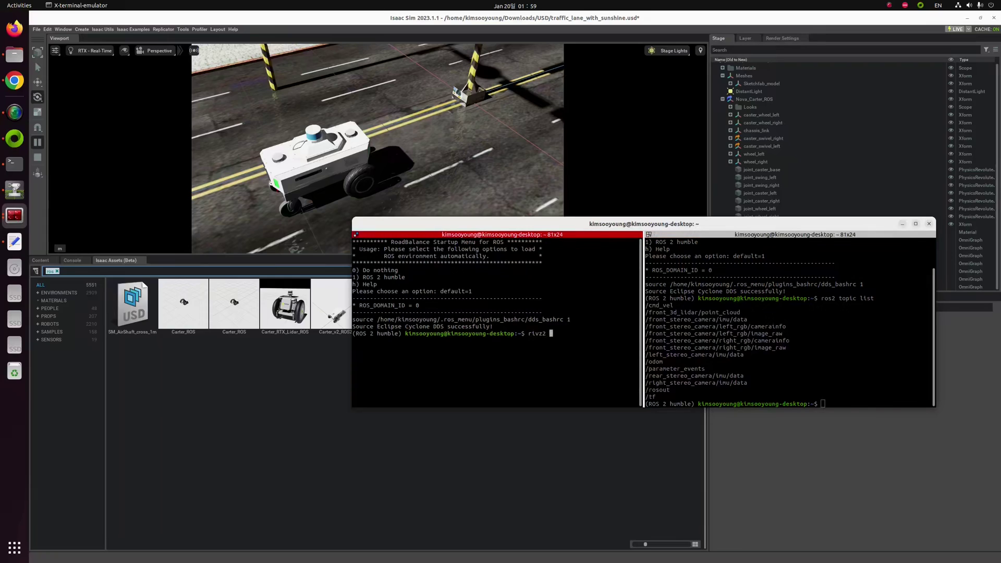
type("rivz2")
key("Return")
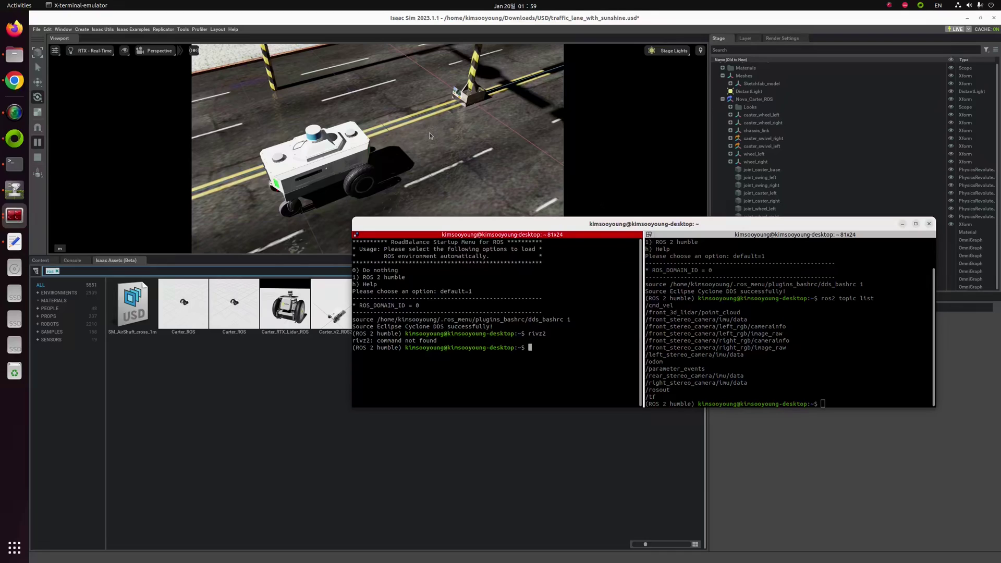
type("rviz2")
key("Return")
left_click_drag(188, 33, 498, 150)
- Set the Fixed Frame in RViz's Global Options to base_link
left_click(432, 203)
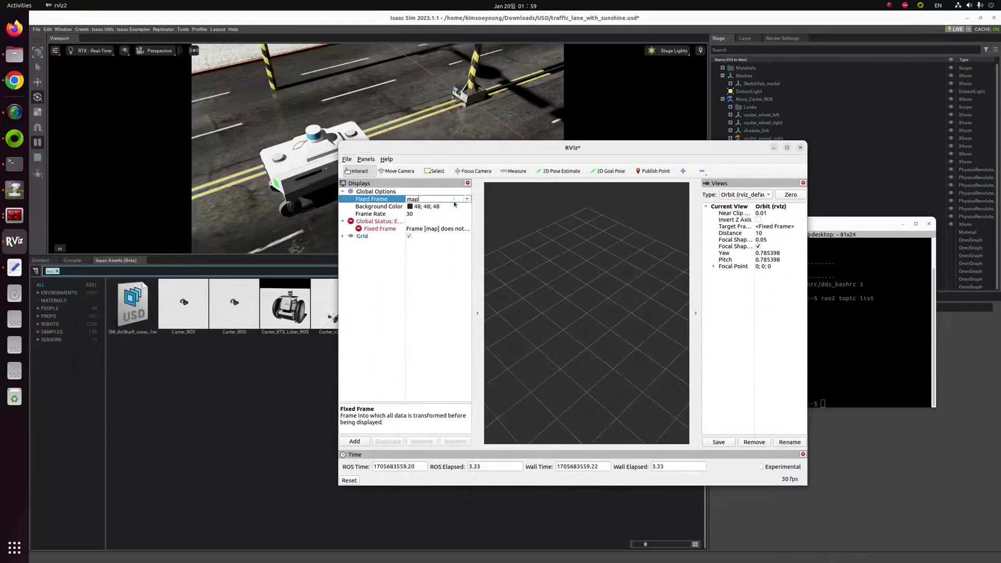
left_click(467, 201)
left_click(449, 207)
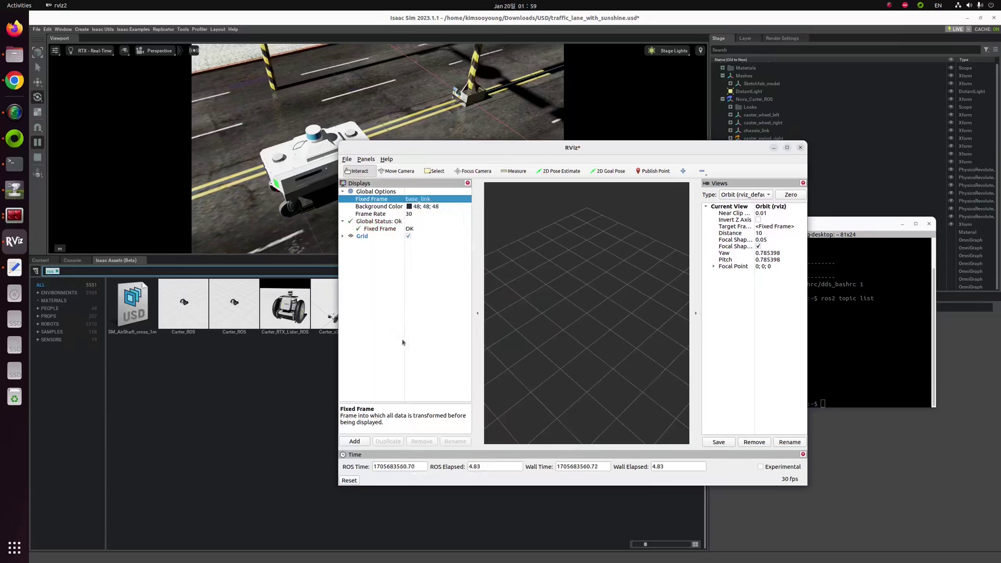
- Add a TF display and an Image display of /front_stereo_camera/left_rgb/image_raw to RViz
left_click(359, 444)
scroll(453, 276, "down", 5)
double_click(453, 276)
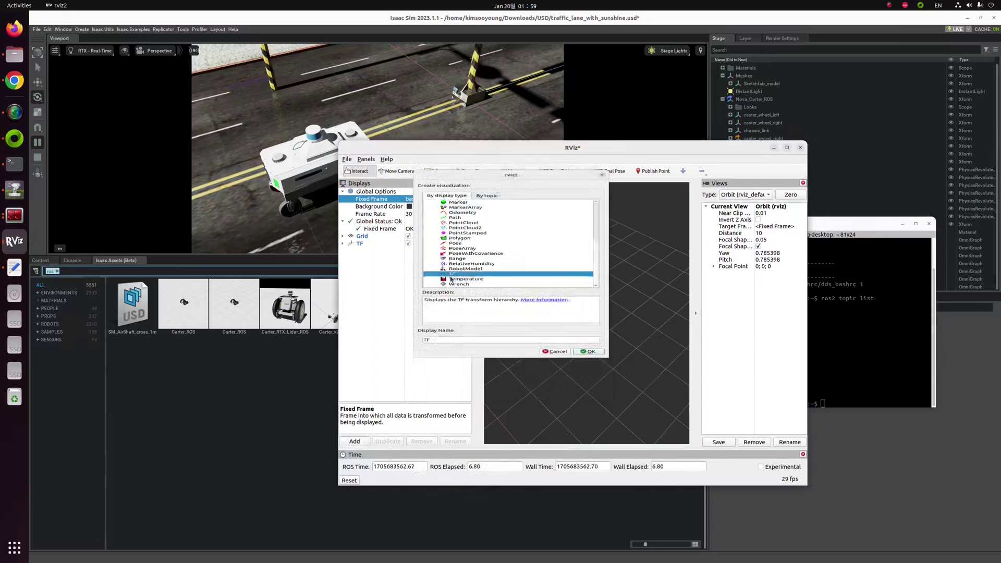
left_click(355, 441)
left_click(496, 164)
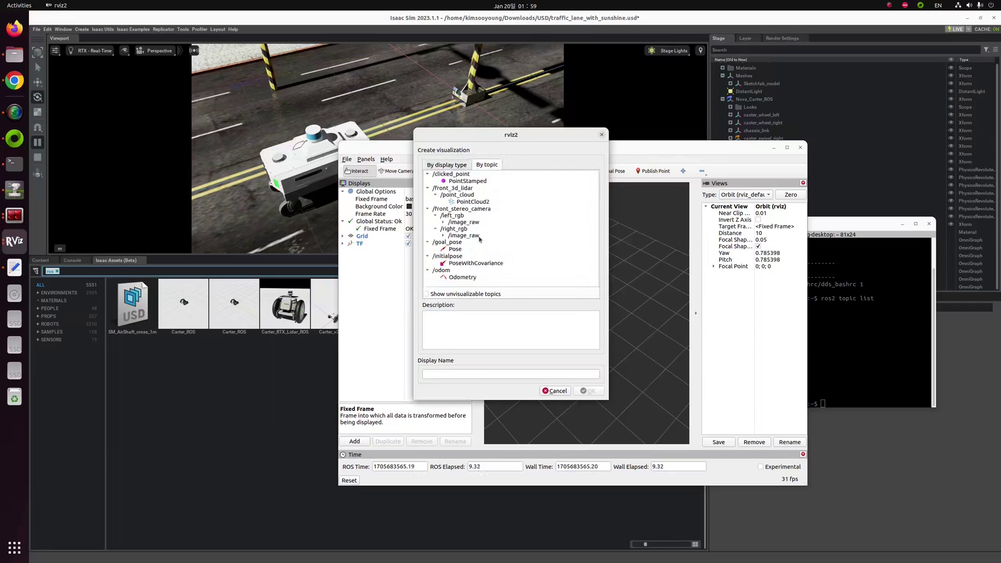
double_click(457, 224)
double_click(472, 237)
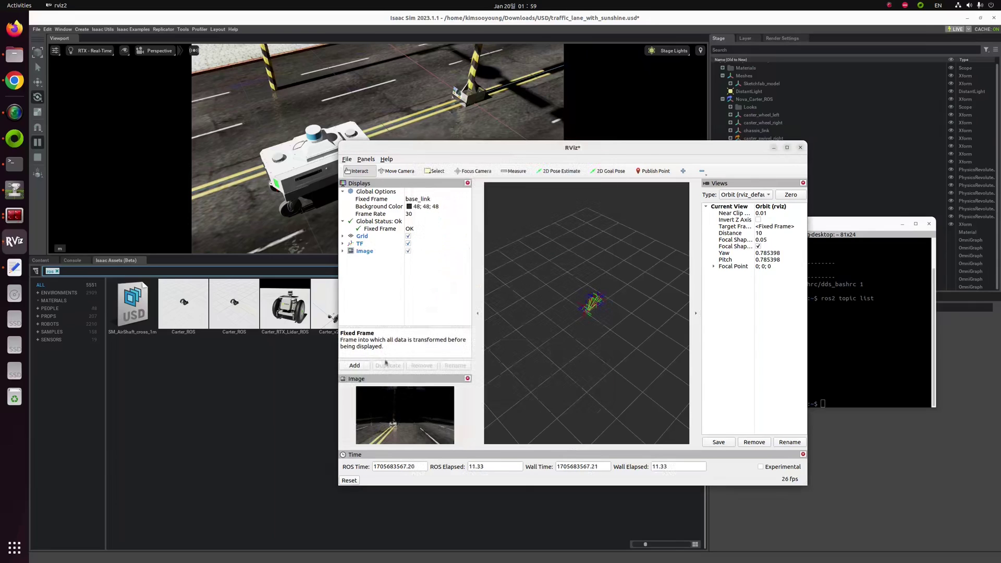
- Add a PointCloud2 display for the /front_3d_lidar/point_cloud topic and inspect the lidar points
left_click(355, 366)
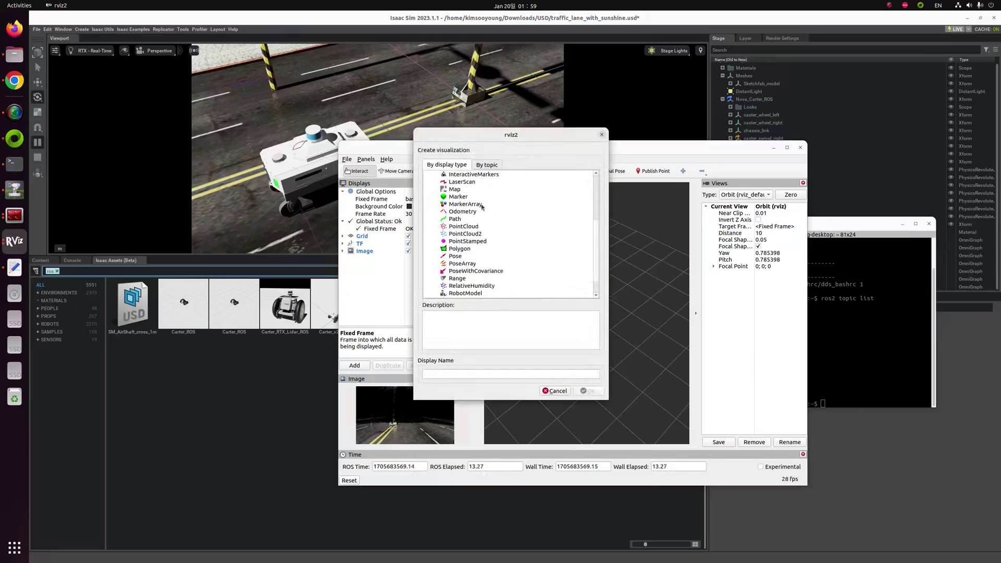
left_click(486, 165)
double_click(468, 203)
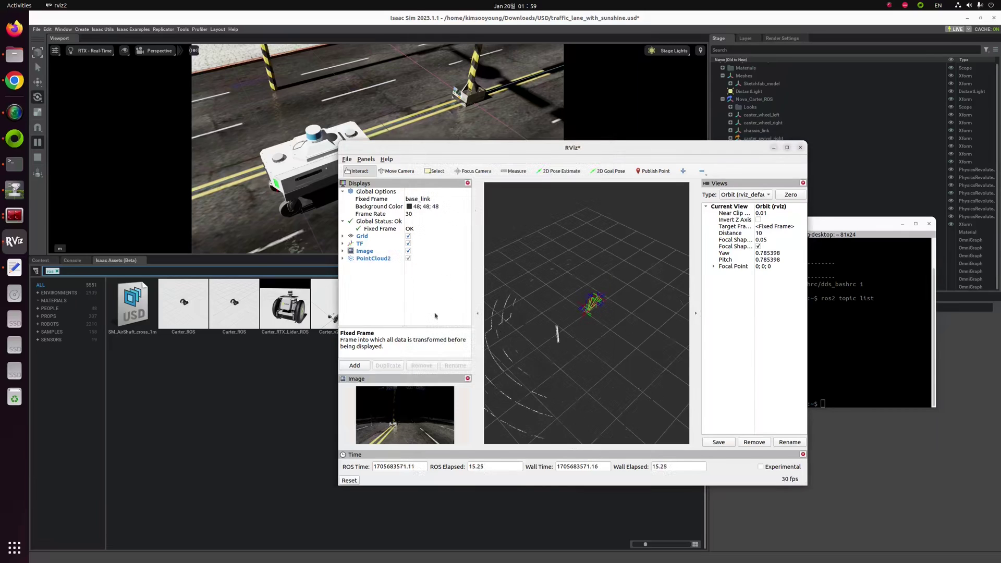
scroll(611, 341, "down", 4)
scroll(605, 368, "up", 2)
middle_click_drag(615, 329, 589, 305)
scroll(579, 333, "up", 2)
mouse_move(585, 331)
left_mouse_down()
mouse_move(559, 300)
mouse_move(543, 321)
mouse_move(567, 331)
left_mouse_up()
- Set the PointCloud2 display's Decay Time to 0.5 and move the RViz window aside
double_click(358, 259)
scroll(365, 268, "down", 2)
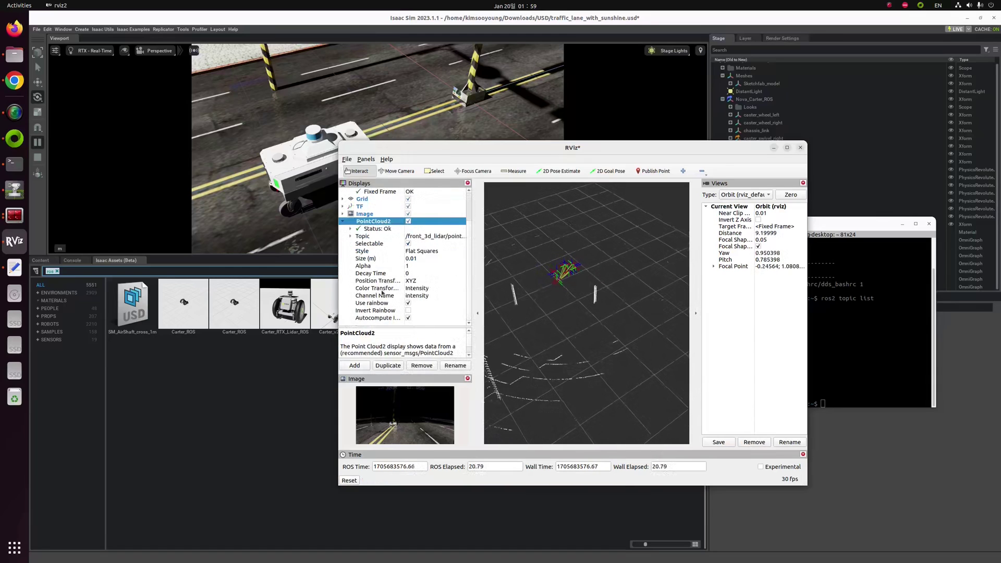
left_click(418, 273)
left_click(417, 273)
type("0.5")
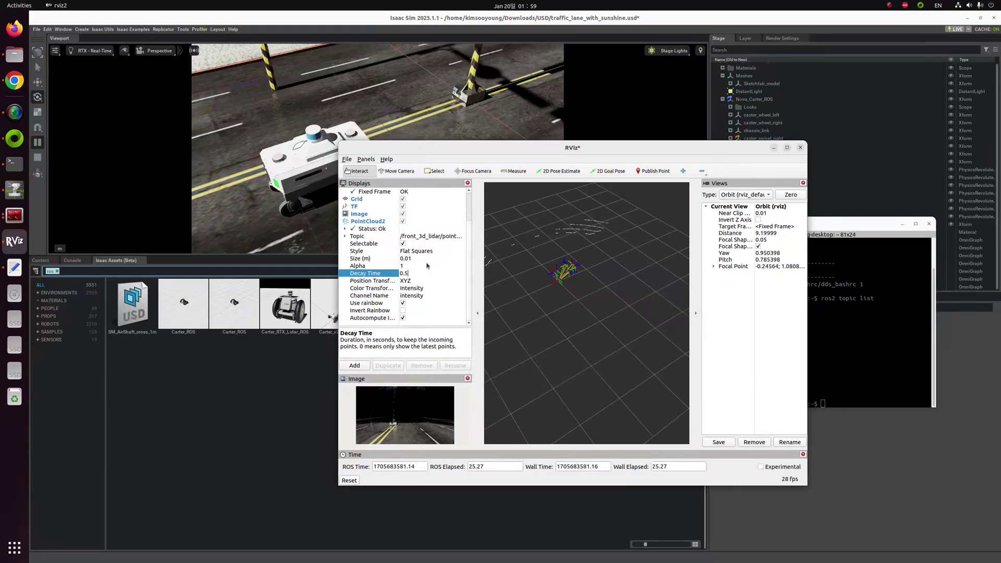
key("Return")
mouse_move(574, 277)
right_mouse_down()
mouse_move(572, 339)
mouse_move(574, 293)
right_mouse_up()
left_click_drag(614, 353, 403, 273)
left_click_drag(492, 149, 275, 108)
- Run rqt_robot_steering in the free terminal pane and set the /cmd_vel linear speed to 0.46 m/s
left_click(726, 300)
left_click_drag(495, 106, 458, 182)
left_click(517, 187)
left_click(779, 347)
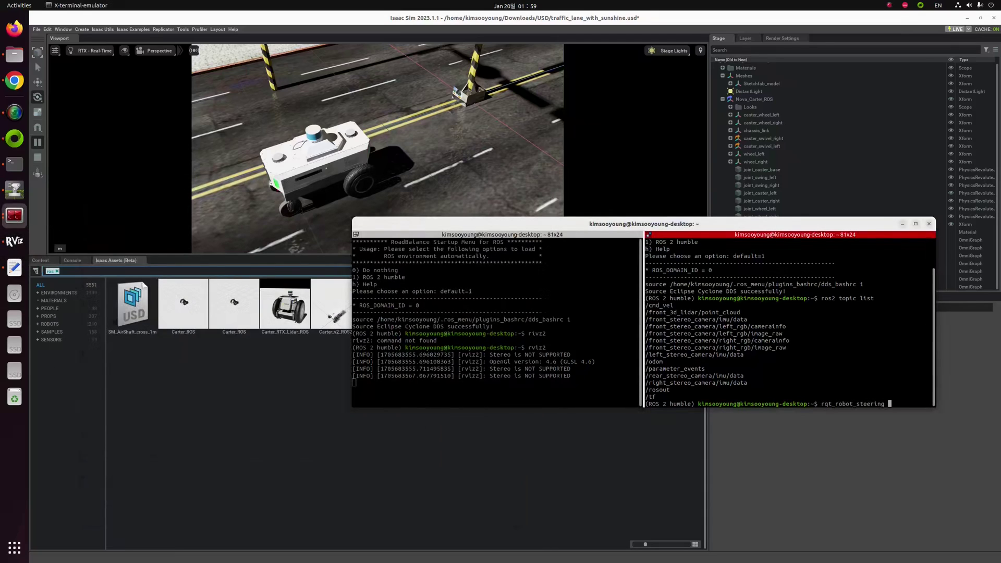
key("Return")
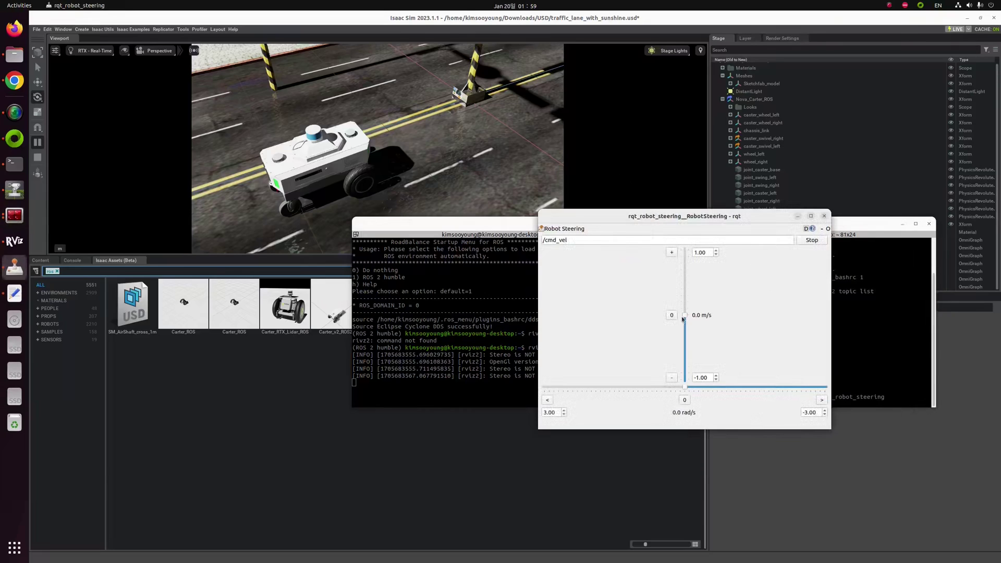
left_click_drag(691, 289, 691, 288)
- Re-enable the Image display in RViz and dock its camera view across the full width above the 3D view
left_click(20, 244)
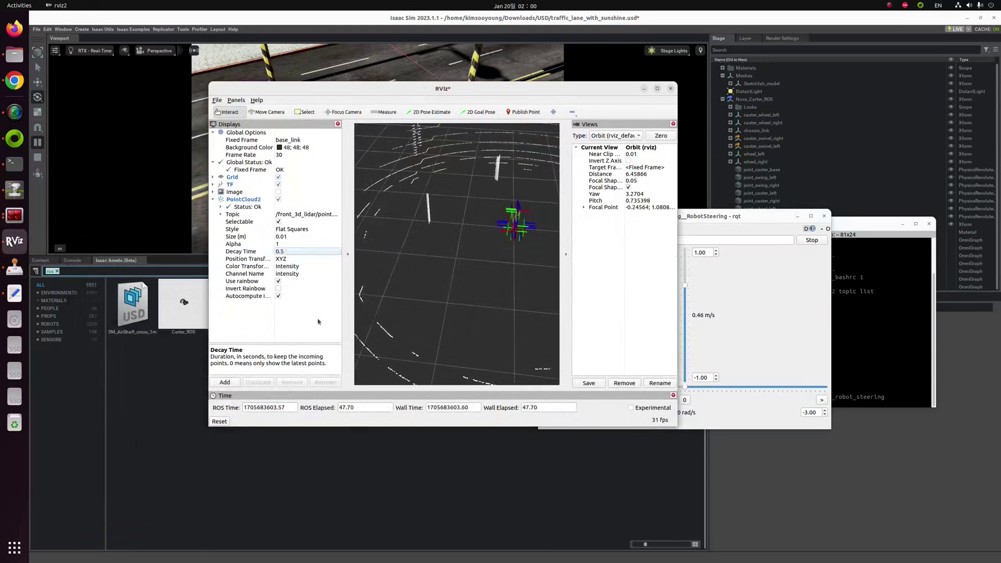
scroll(505, 264, "down", 5)
left_click_drag(506, 263, 452, 284)
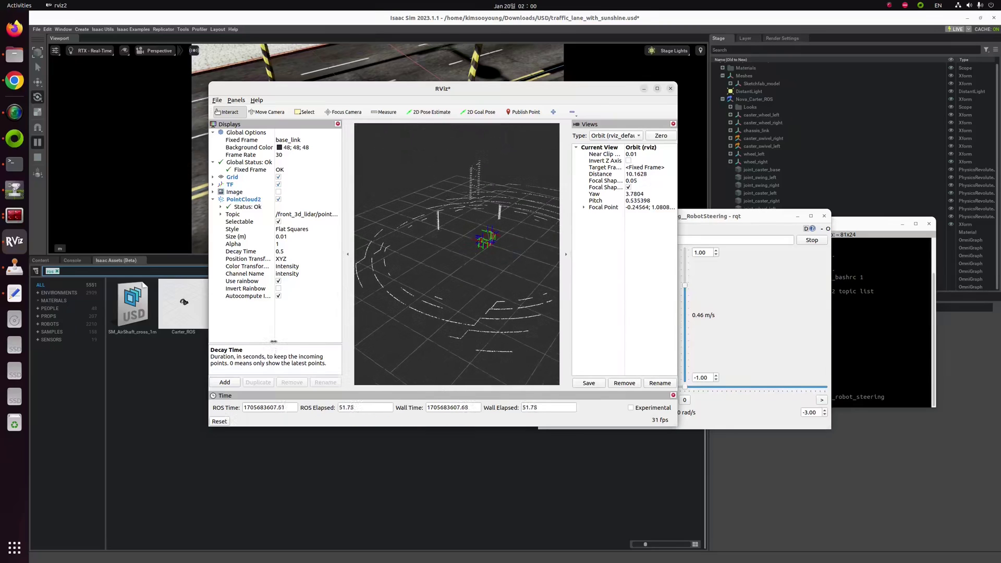
left_click(278, 192)
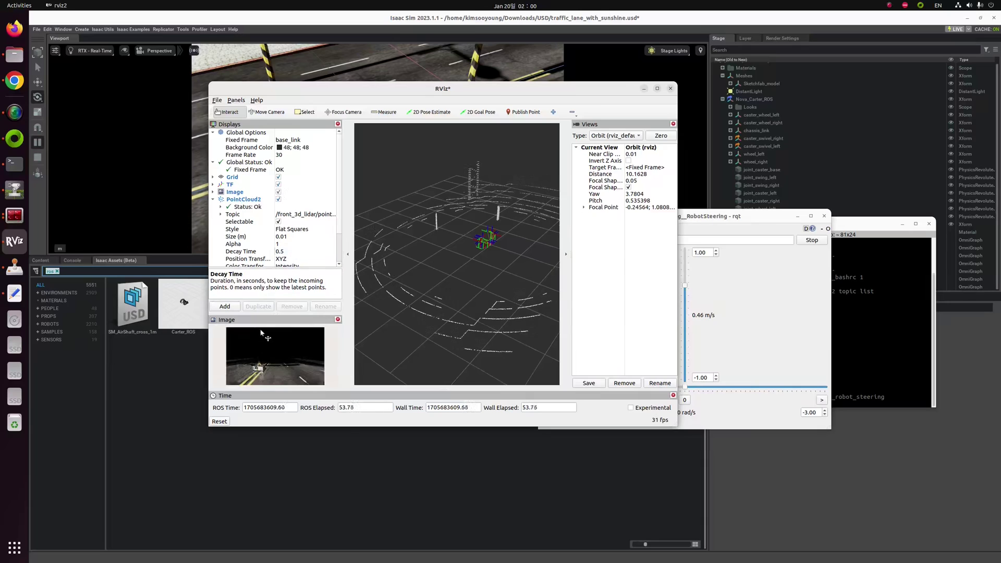
left_click_drag(269, 322, 374, 201)
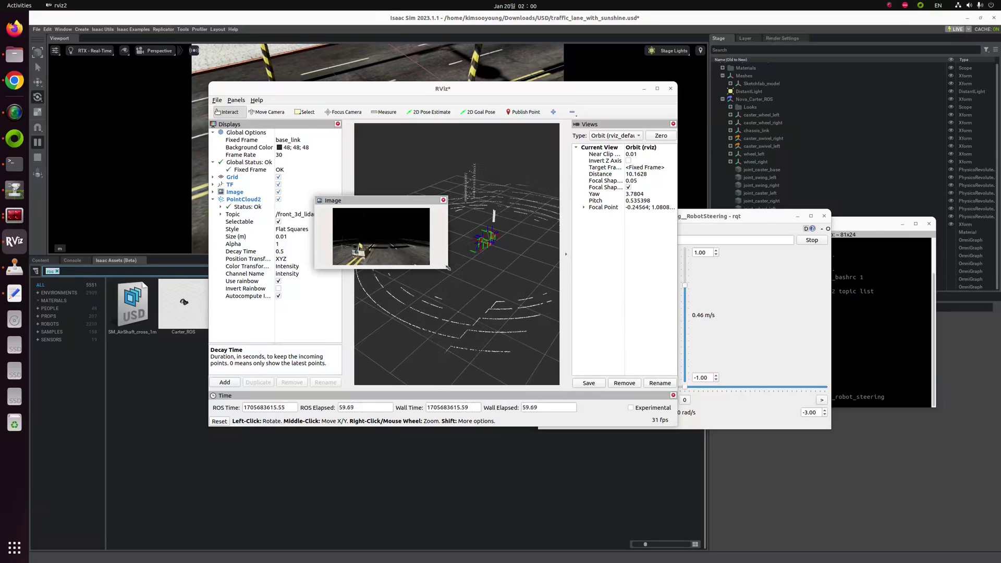
left_click_drag(447, 267, 817, 521)
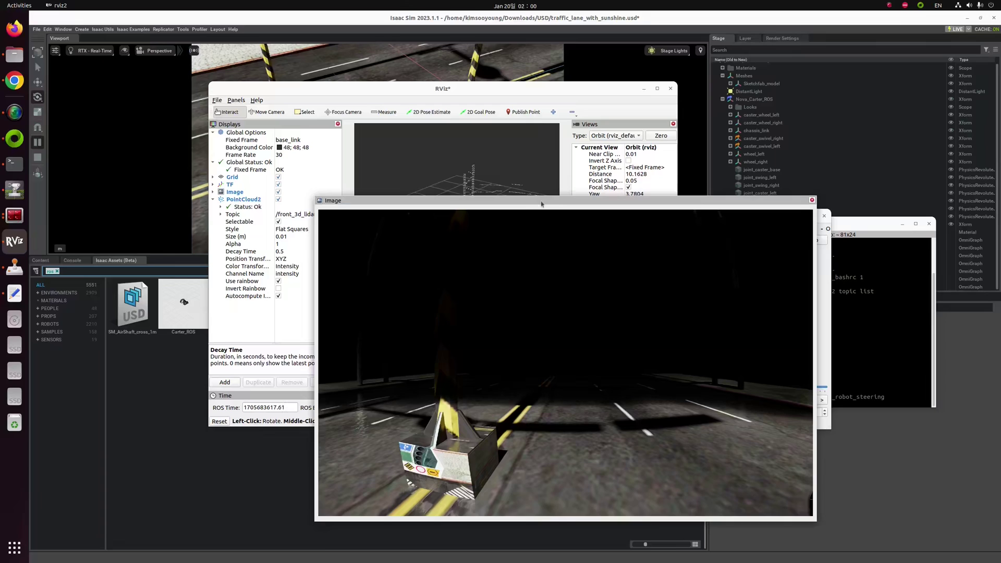
left_click_drag(541, 203, 276, 168)
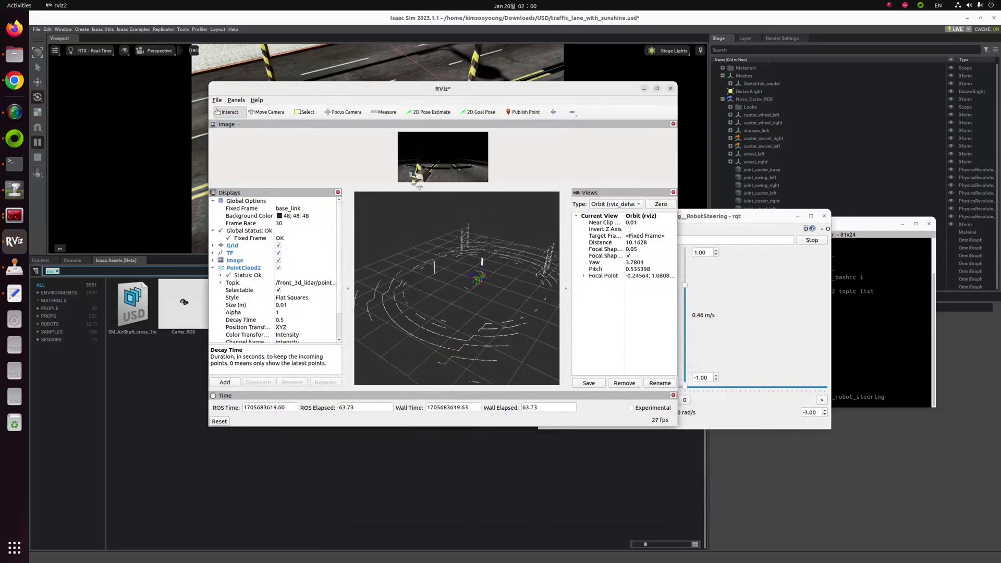
- Switch back to Isaac Sim, stop the simulation and enlarge the viewport over the asset browser
left_click_drag(426, 90, 223, 80)
left_click(19, 183)
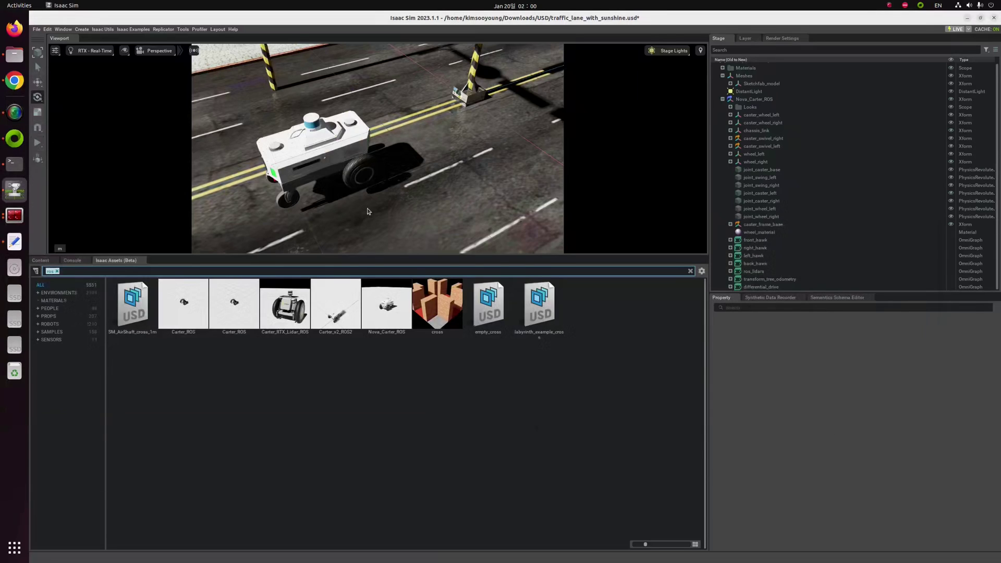
left_click_drag(363, 261, 360, 420)
scroll(386, 241, "down", 10)
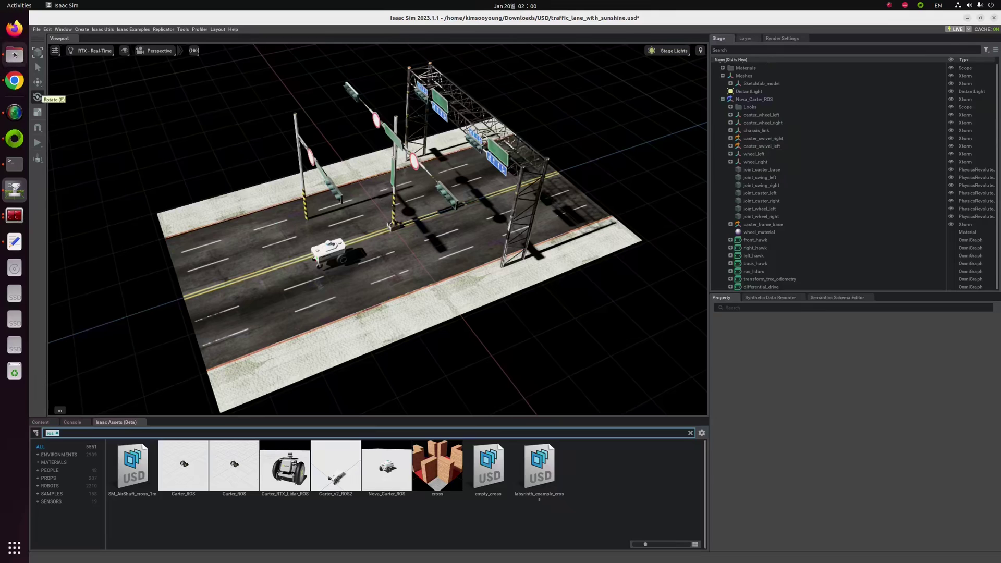
- Open office_demo.usd from the Downloads/USD folder in Isaac Sim without saving the current traffic lane stage
left_click(14, 55)
left_click(628, 355)
left_click_drag(722, 269, 683, 306)
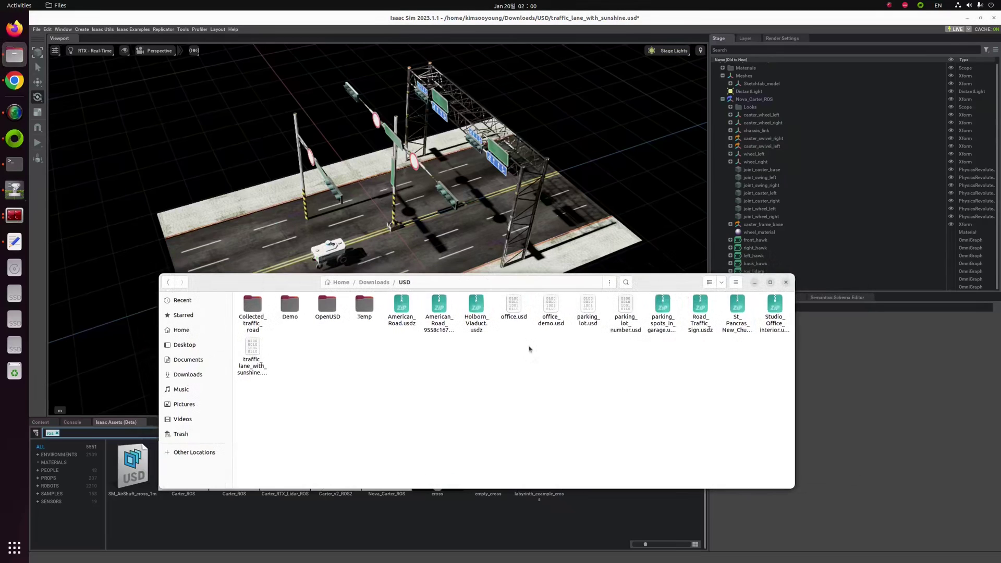
left_click(550, 311)
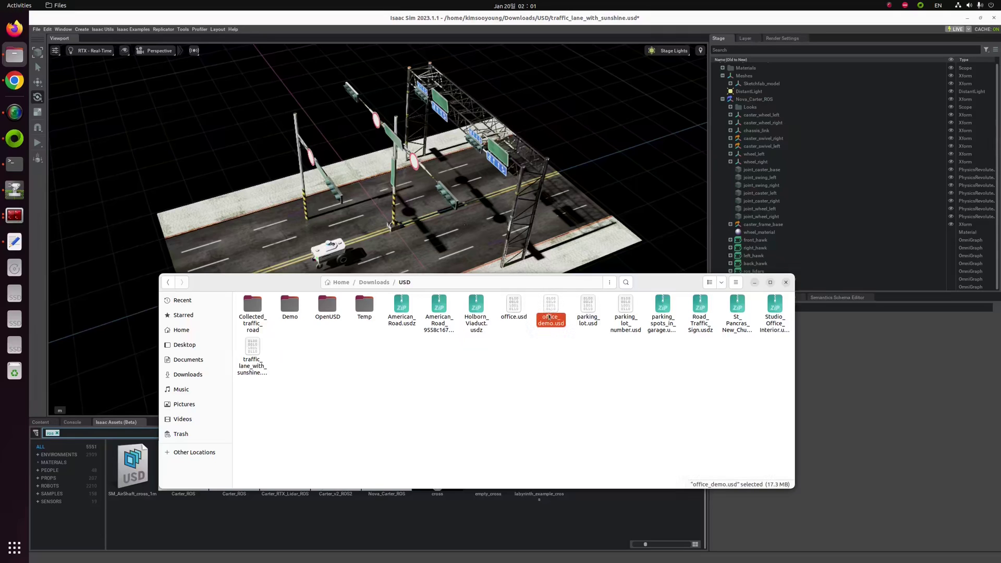
left_click_drag(548, 317, 578, 166)
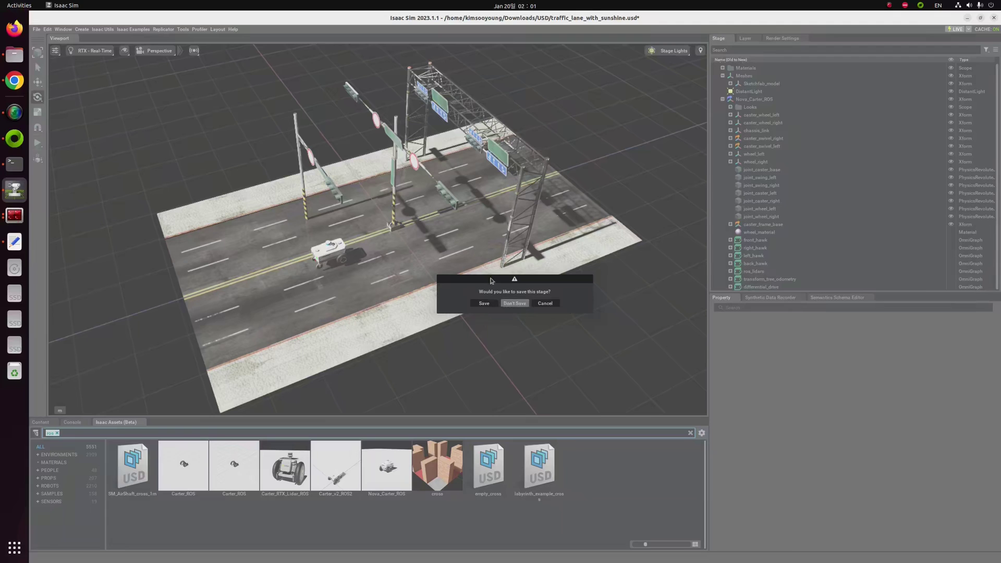
key("Return")
- Examine the office scene around the desks, then look closely at the Nova Carter robot on the grey carpet
right_click_drag(326, 251, 384, 239)
middle_click_drag(361, 227, 475, 276)
right_click_drag(474, 277, 509, 272)
middle_click_drag(510, 274, 538, 200)
right_click_drag(324, 257, 369, 246)
middle_click_drag(410, 319, 430, 277)
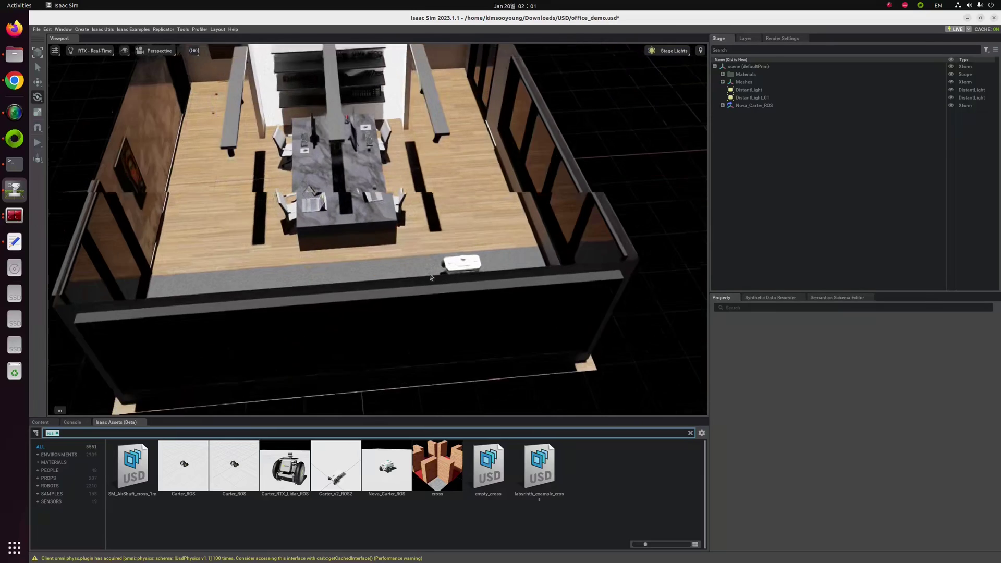
left_click_drag(431, 277, 458, 281, "alt")
middle_click_drag(458, 281, 438, 226)
scroll(542, 274, "up", 5)
middle_click_drag(609, 293, 508, 250)
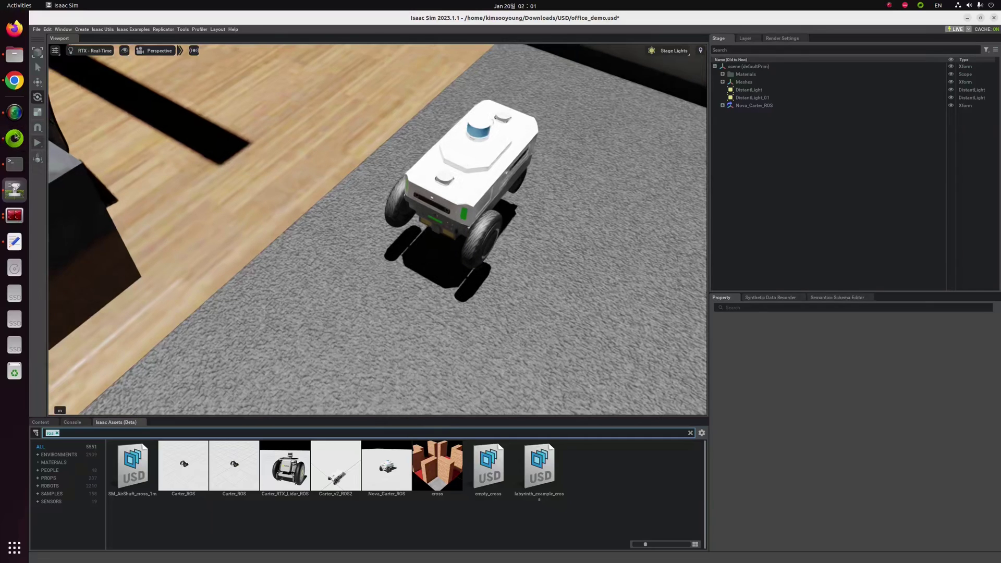
- Switch to the terminal and run rviz2 in one pane and rqt_robot_steering in the other
left_click(14, 215)
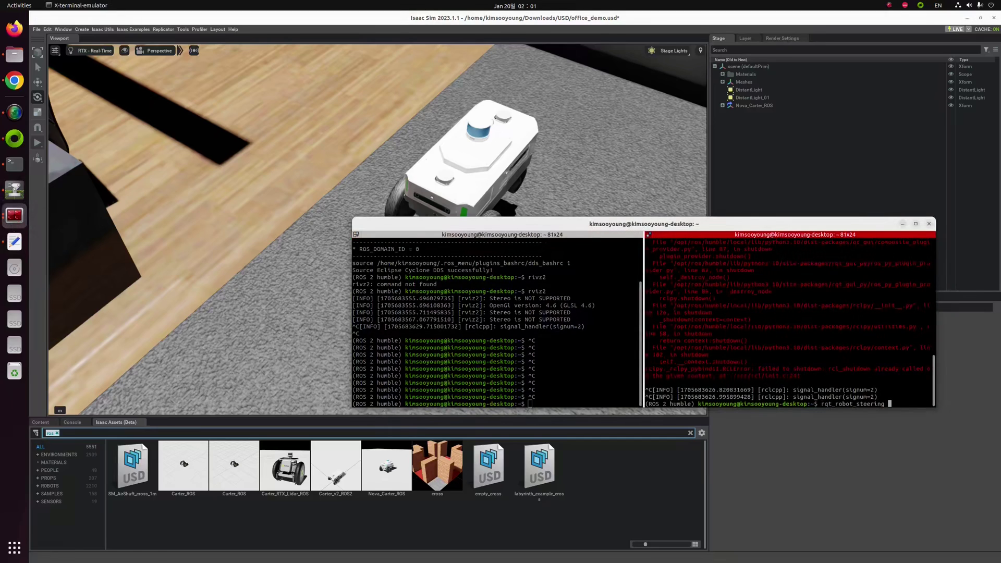
left_click(471, 324)
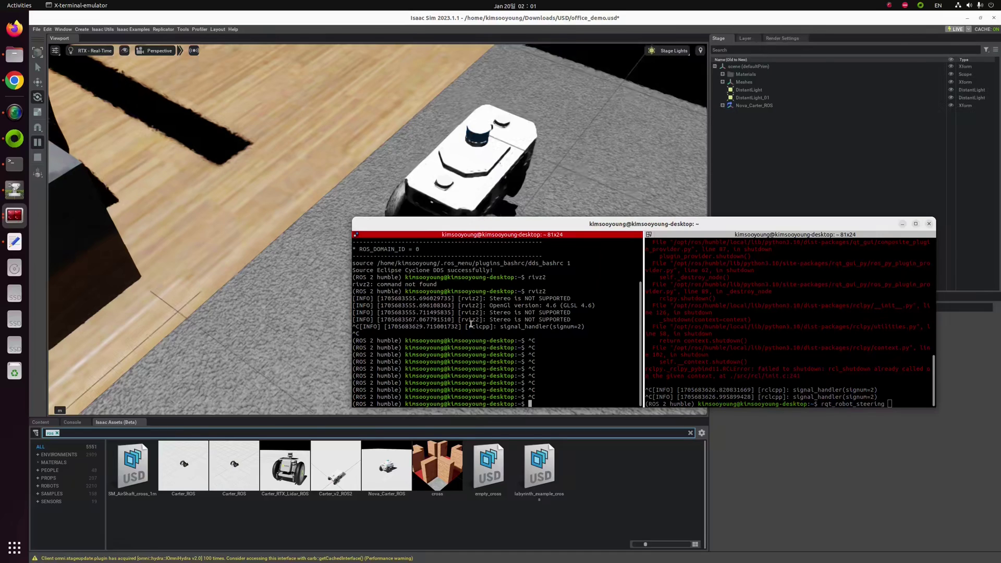
key("Up")
key("Return")
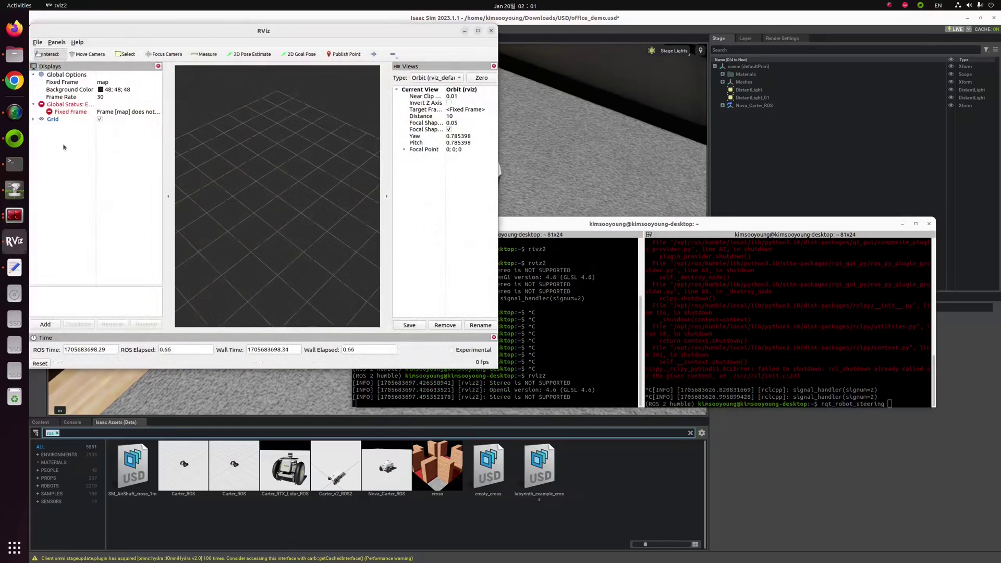
left_click(738, 309)
key("Return")
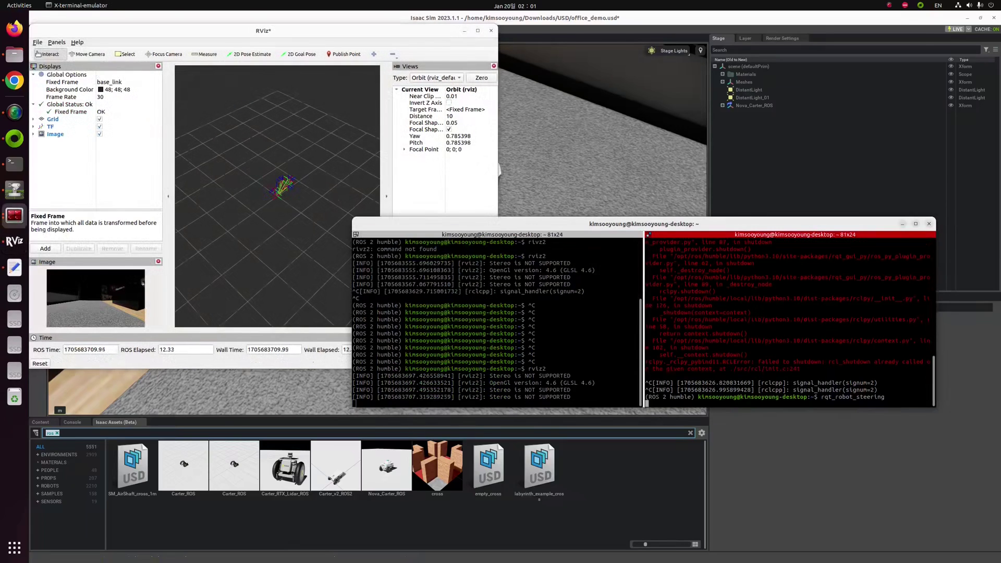
- Clear RViz and the terminal away from the robot view and set the /cmd_vel linear speed to 0.55 m/s
left_click_drag(650, 218, 724, 217)
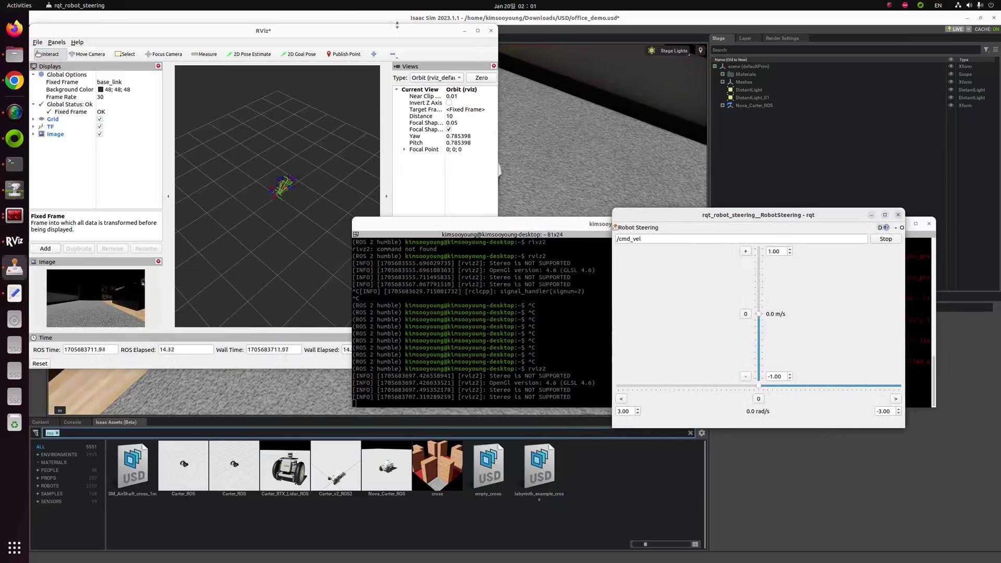
left_click(463, 31)
left_click_drag(537, 227, 513, 400)
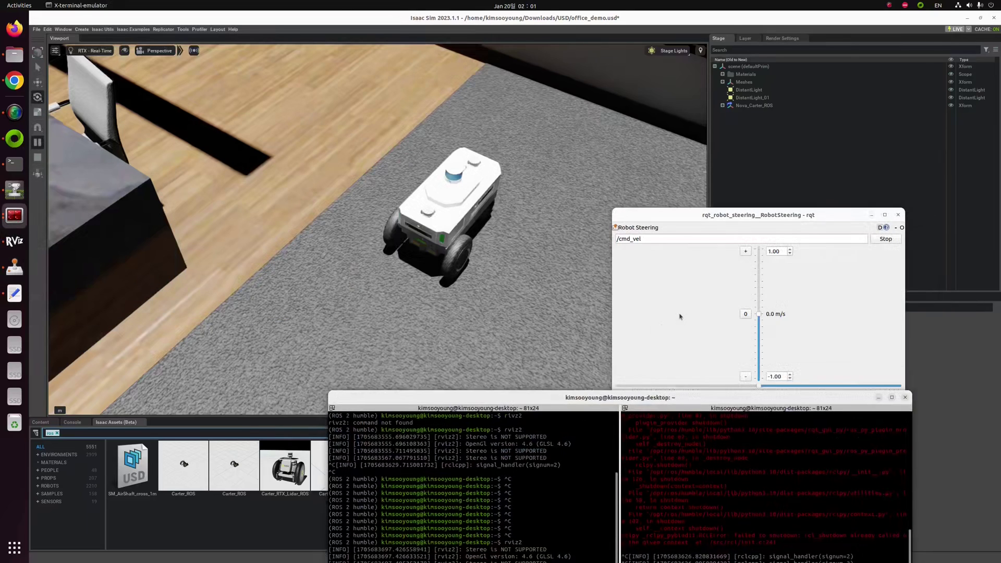
left_click(766, 317)
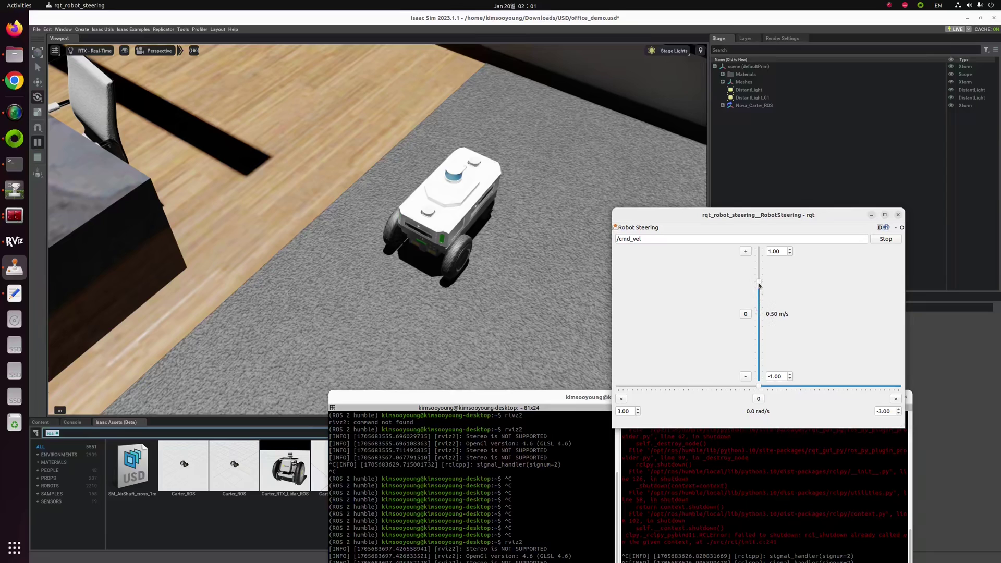
left_click_drag(759, 282, 759, 278)
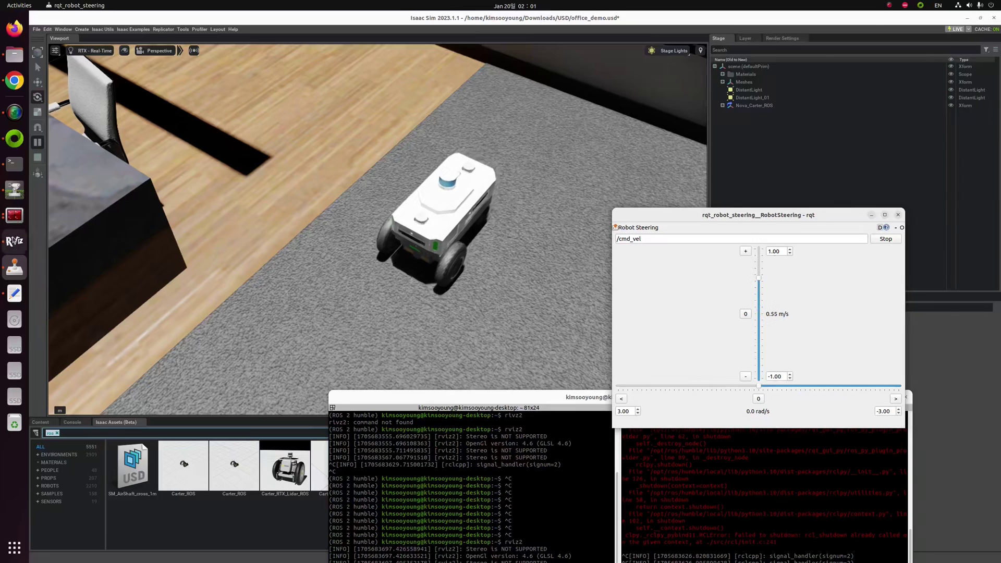
- Restore RViz, add an Image display for the /front_stereo_camera/left_rgb/image_raw topic and enlarge its camera view
left_click(14, 241)
left_click_drag(239, 34, 422, 110)
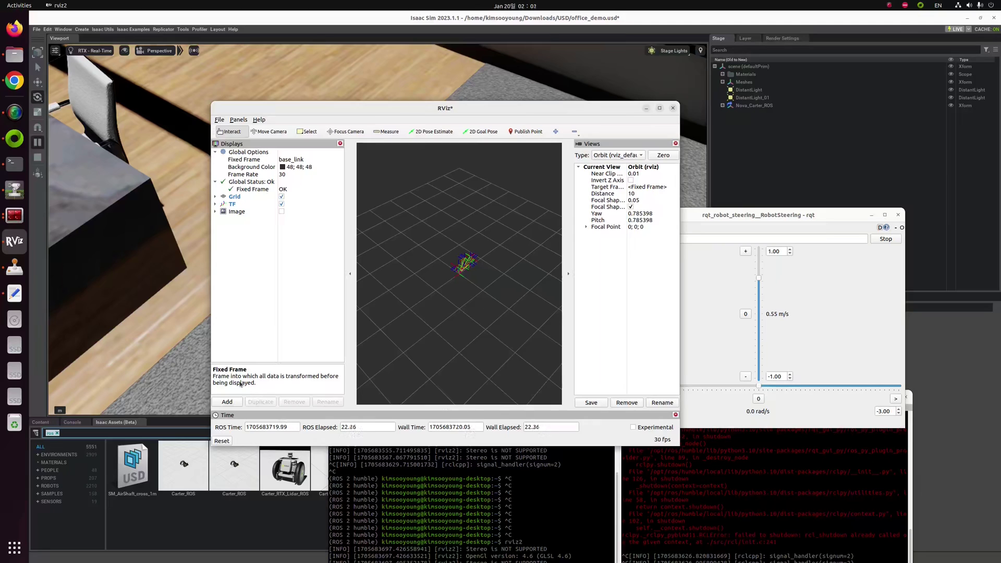
left_click(227, 402)
left_click(487, 165)
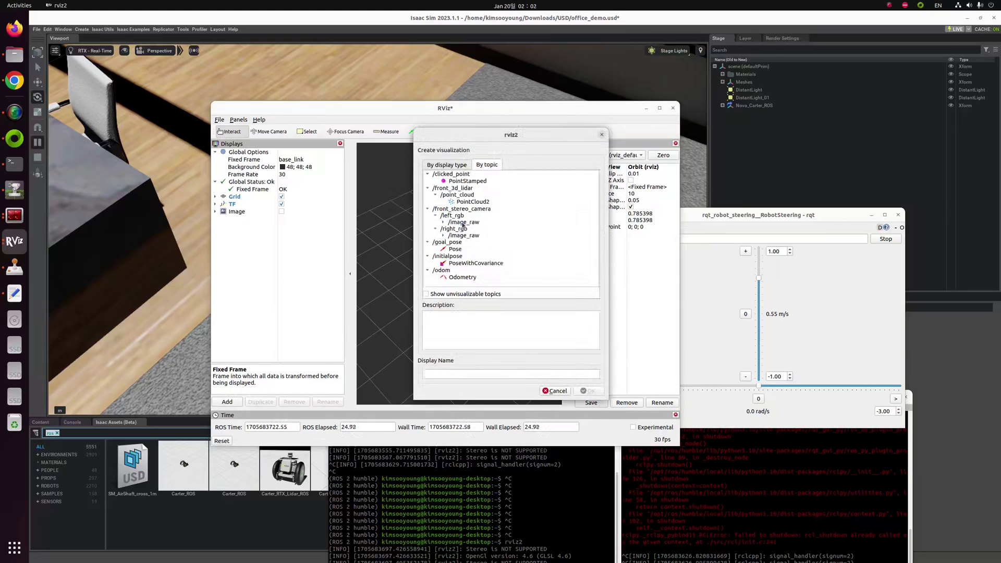
double_click(460, 224)
double_click(468, 237)
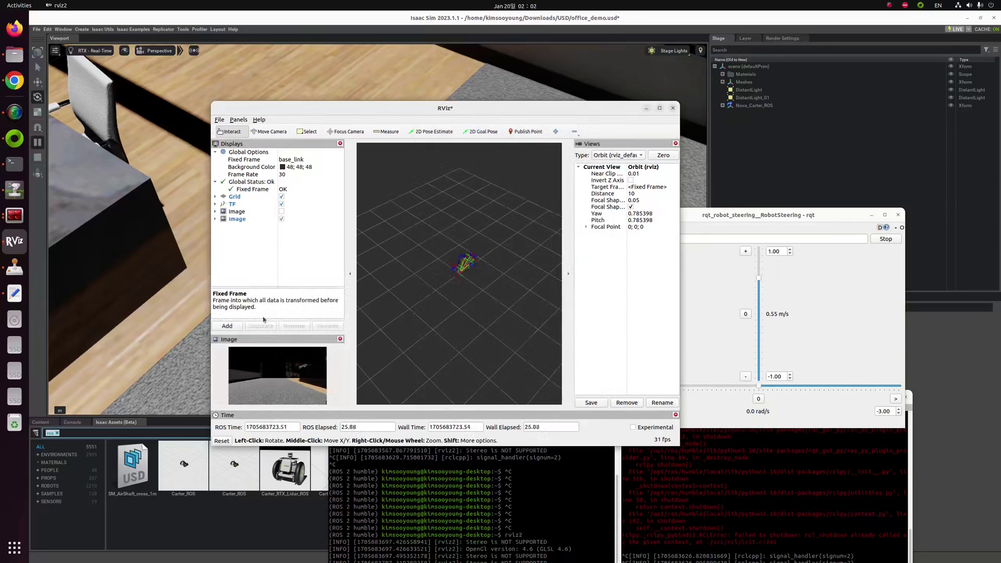
left_click_drag(277, 337, 277, 238)
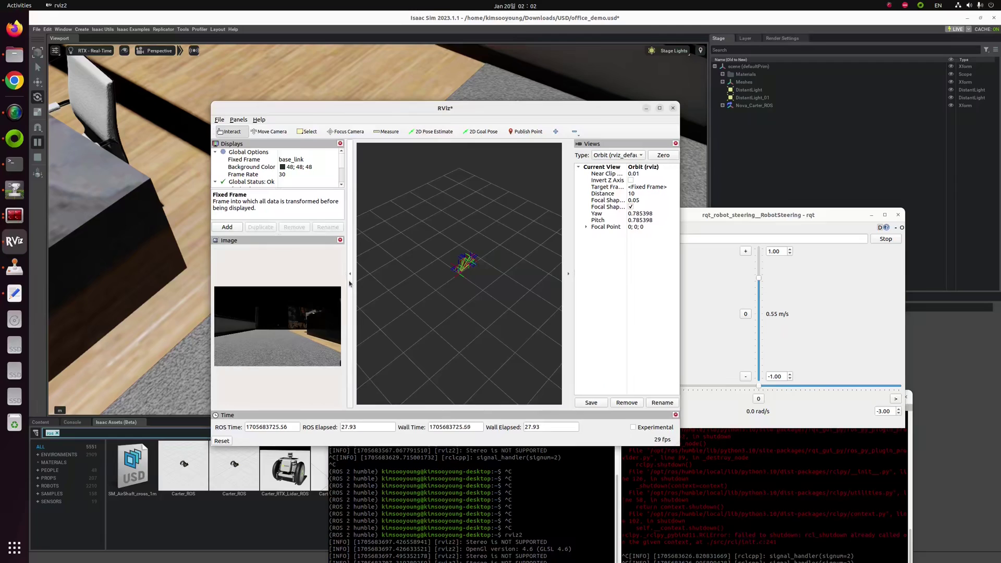
left_click_drag(353, 284, 441, 281)
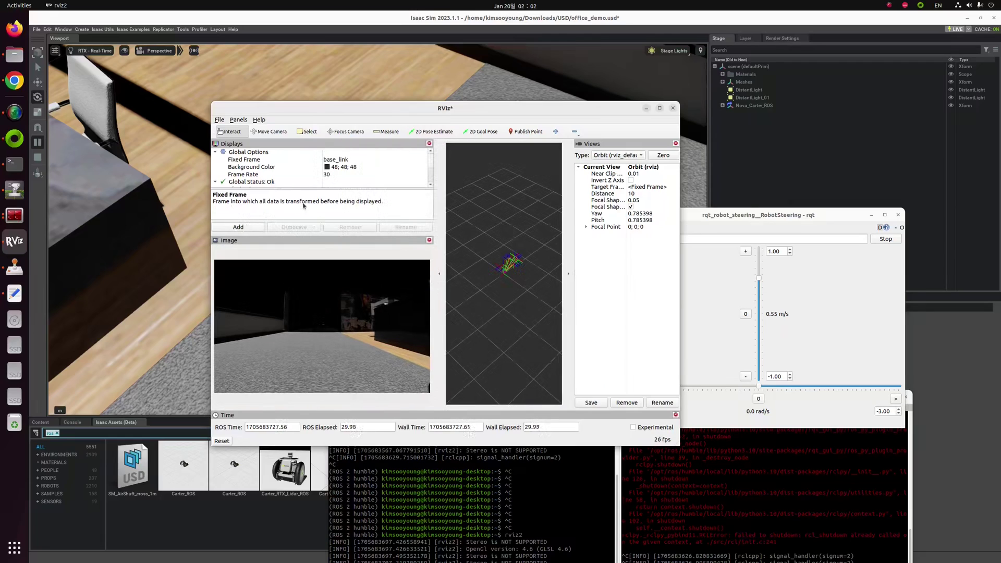
- Add a PointCloud2 display for the /front_3d_lidar/point_cloud topic and set its Decay Time to 0.5
left_click(238, 227)
left_click(486, 165)
double_click(455, 204)
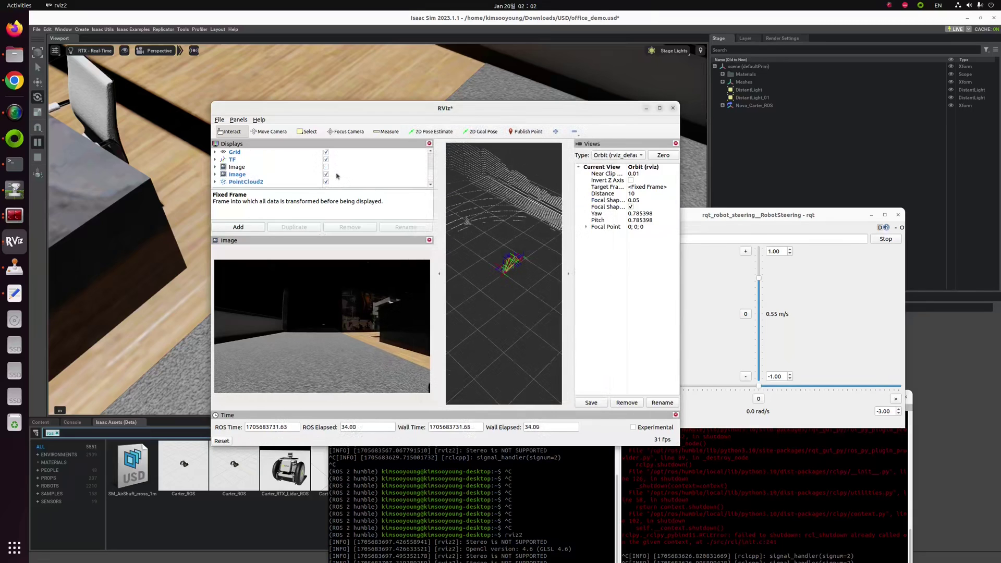
scroll(541, 269, "down", 7)
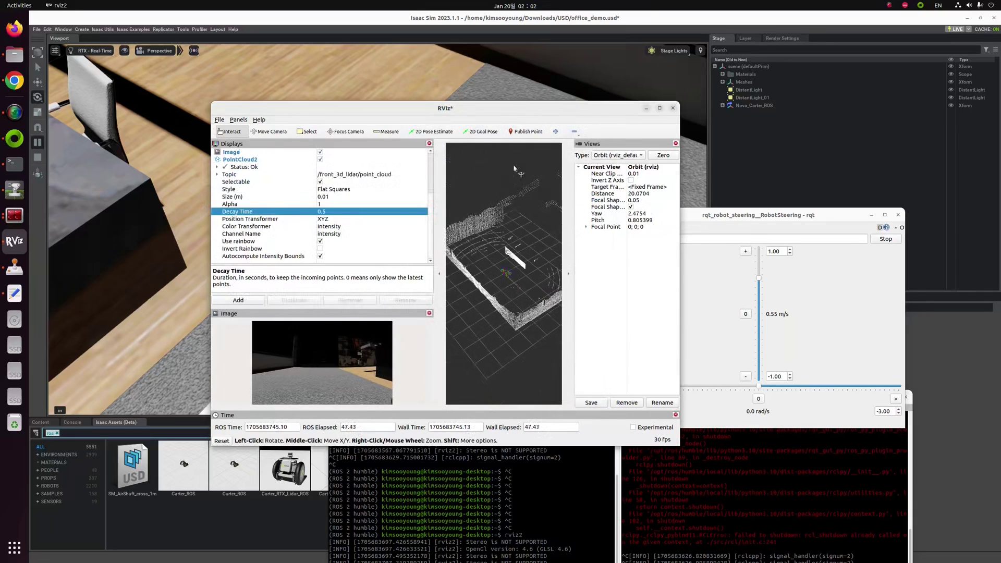
- Minimize RViz and return to Isaac Sim to follow the moving Nova Carter robot beside the office desk
left_click_drag(489, 110, 270, 181)
left_click(429, 180)
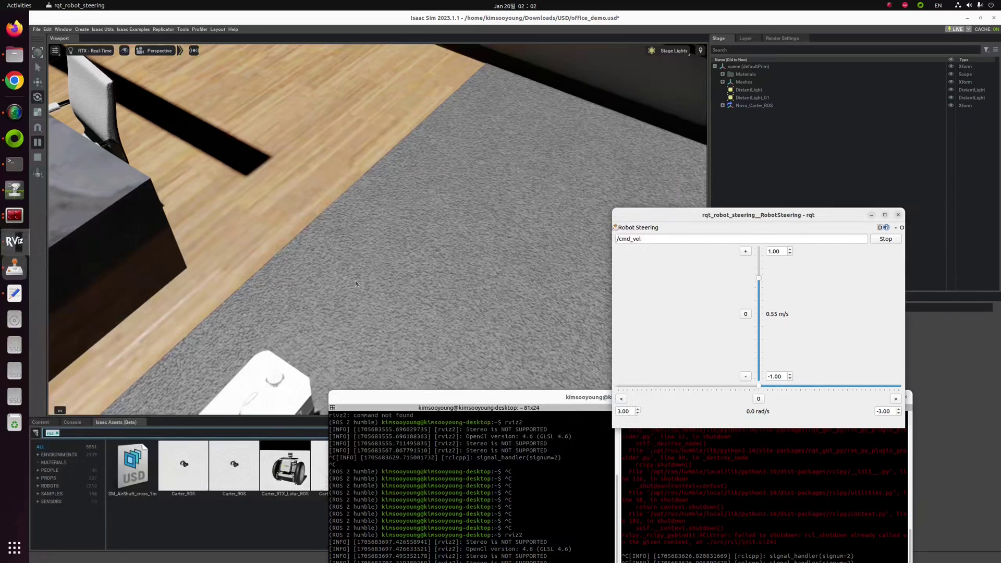
left_click(424, 315)
right_click_drag(339, 340, 158, 336)
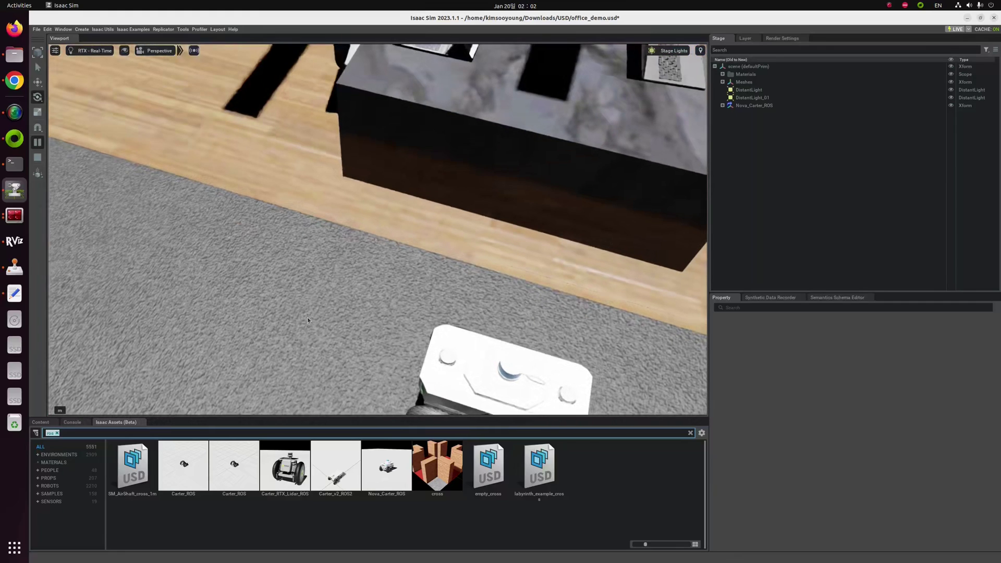